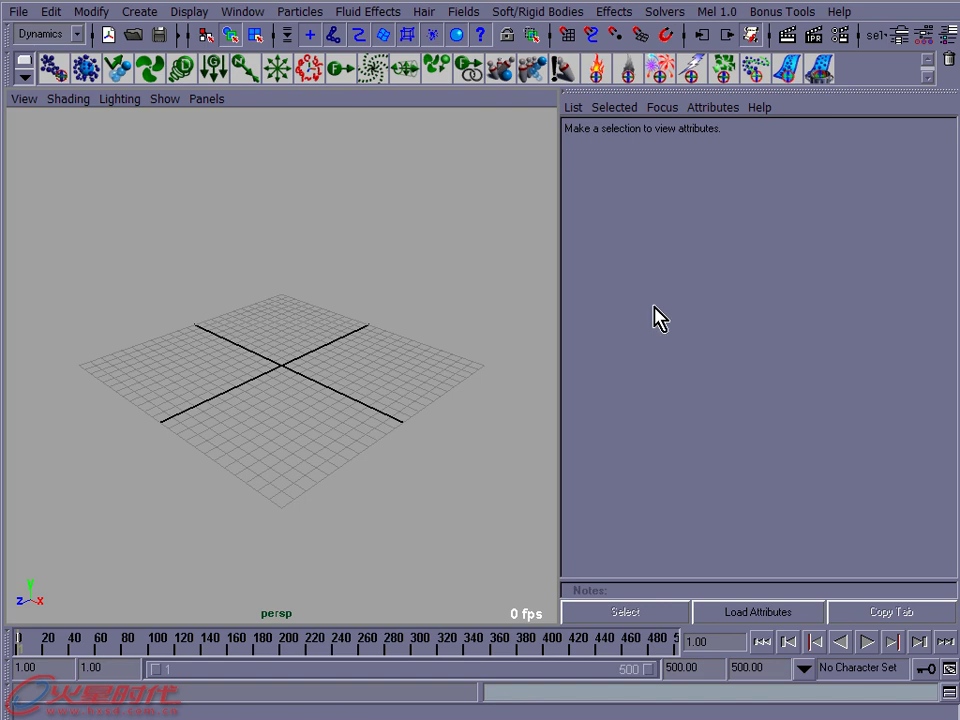
Open the Emitter Options (Create) dialog from the Particles menu's Create Emitter option box
left_click(310, 16)
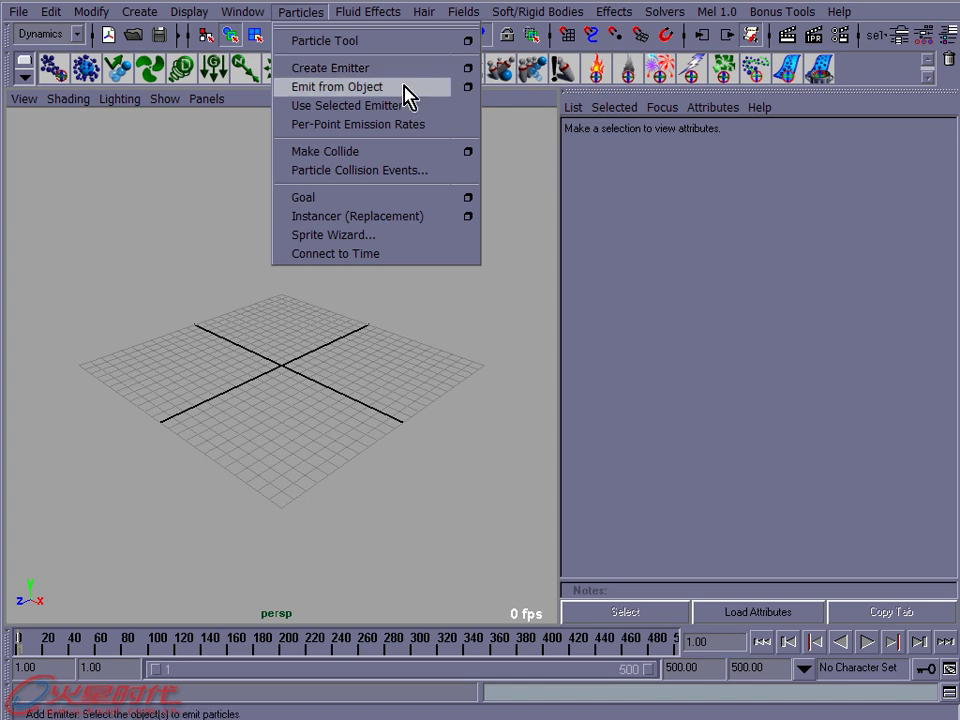
left_click(466, 68)
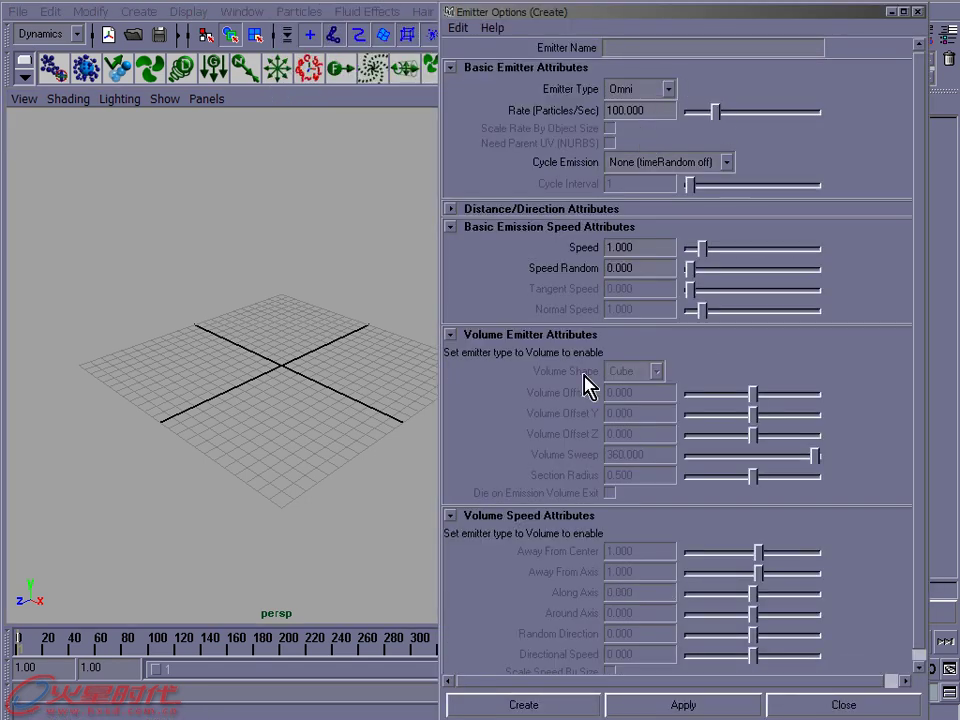
Collapse the emission speed, volume emitter and volume speed sections of the Create emitter options
left_click(485, 227)
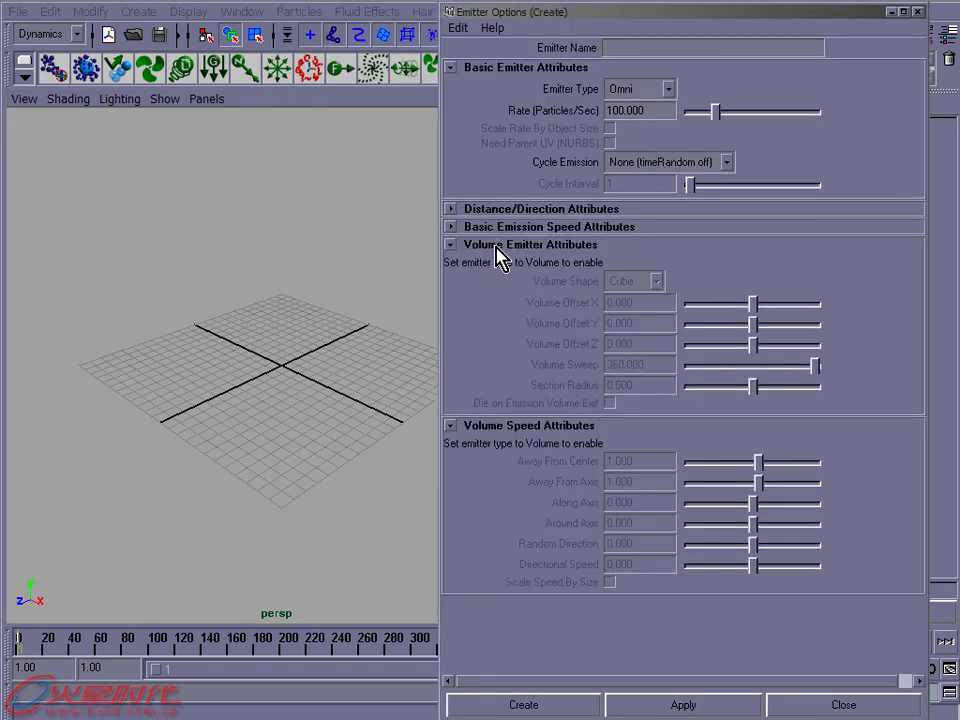
left_click(492, 244)
left_click(504, 264)
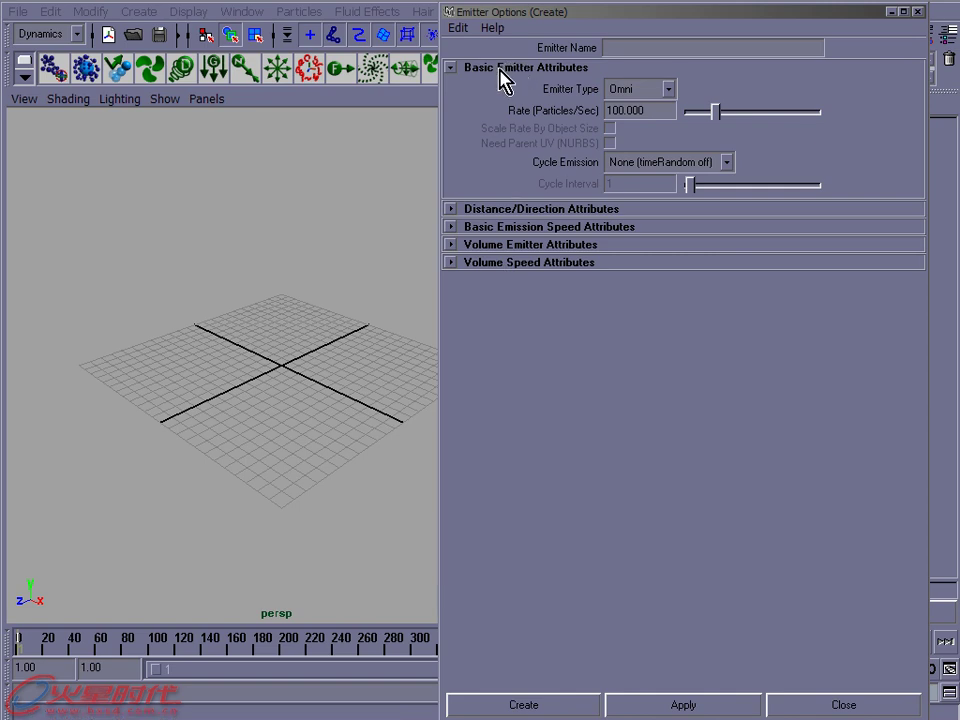
Review the Emit from Object options, collapsing the same sections and keeping Emitter Type Omni
left_click(301, 12)
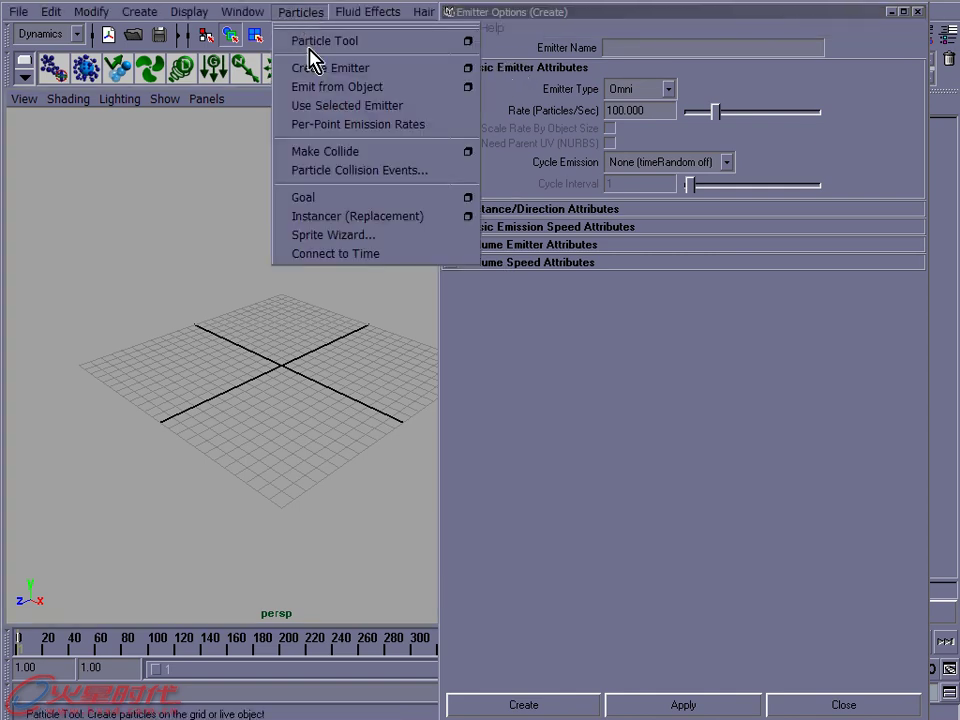
left_click(467, 87)
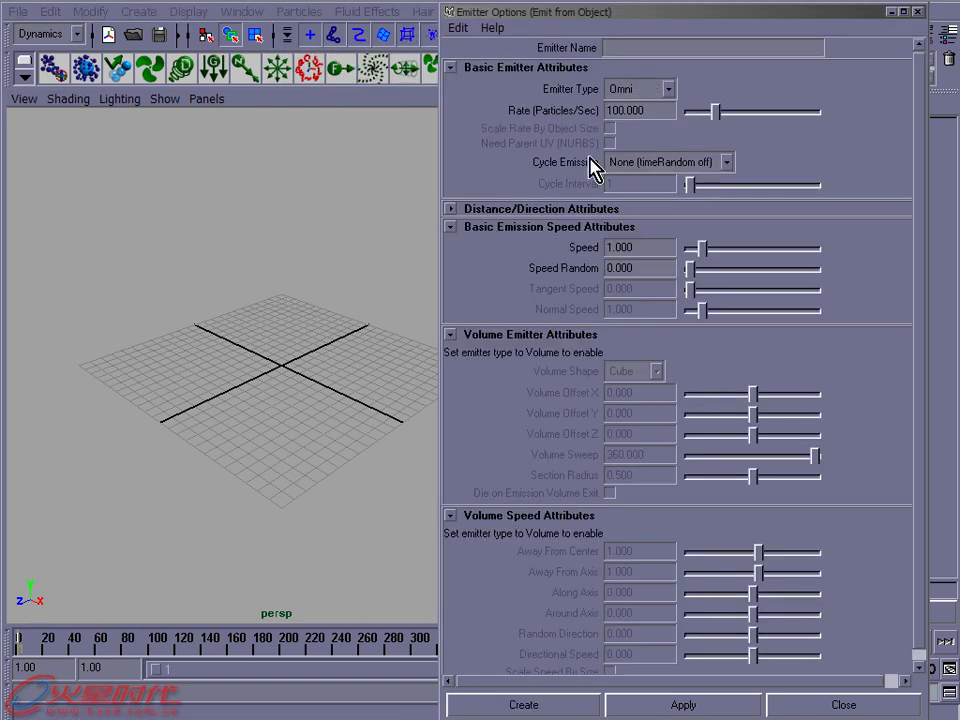
left_click(522, 230)
left_click(524, 245)
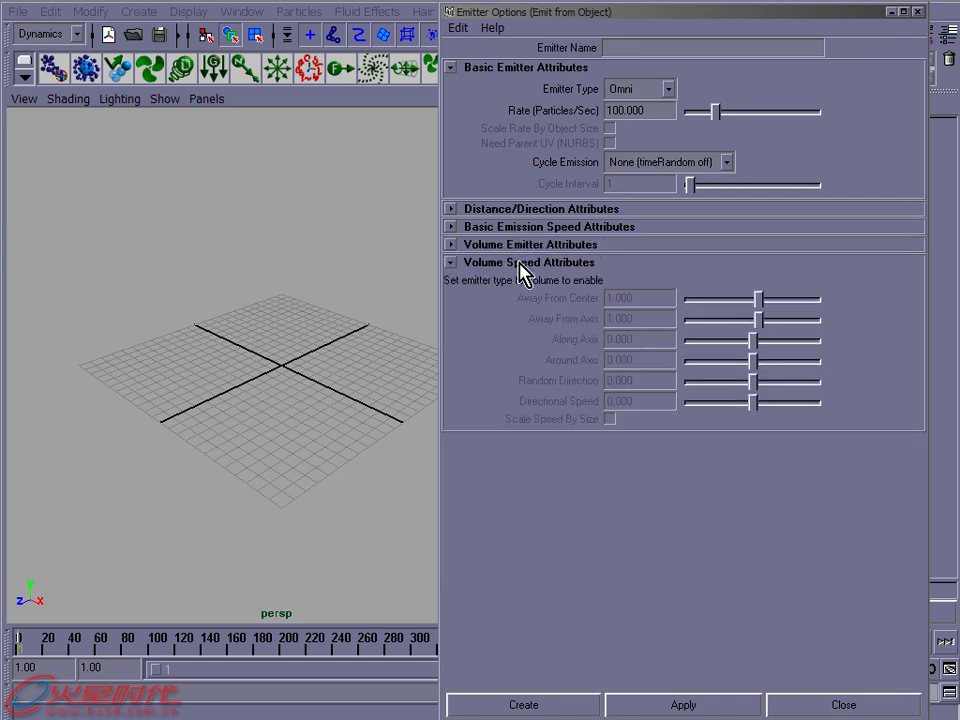
left_click(522, 262)
left_click(667, 90)
left_click(665, 92)
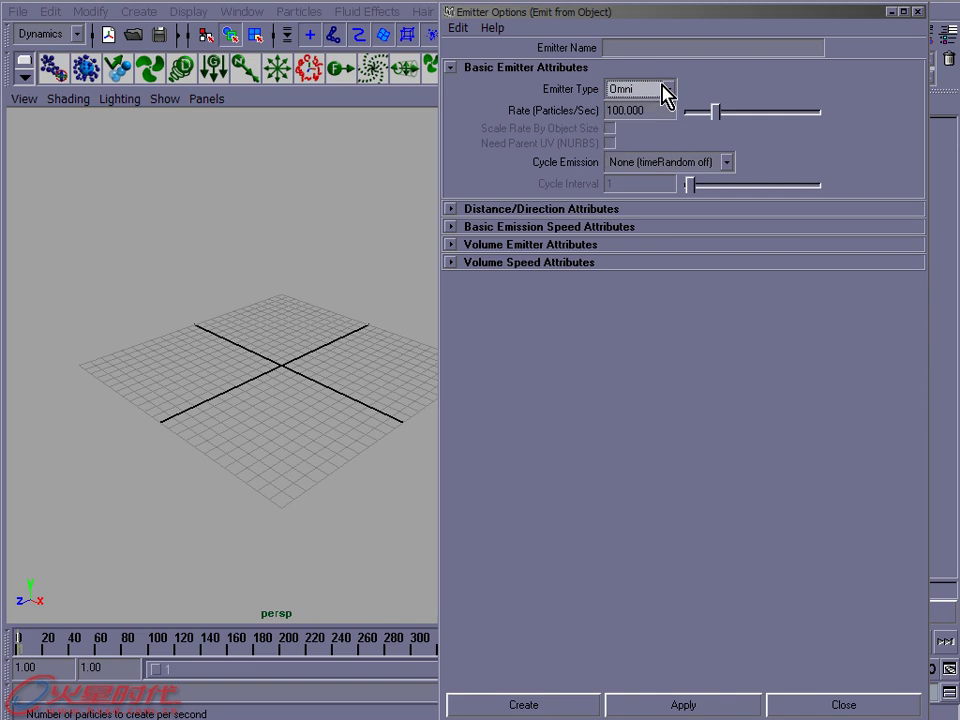
Return to the Create emitter options and create a default Omni emitter at the origin
left_click(298, 13)
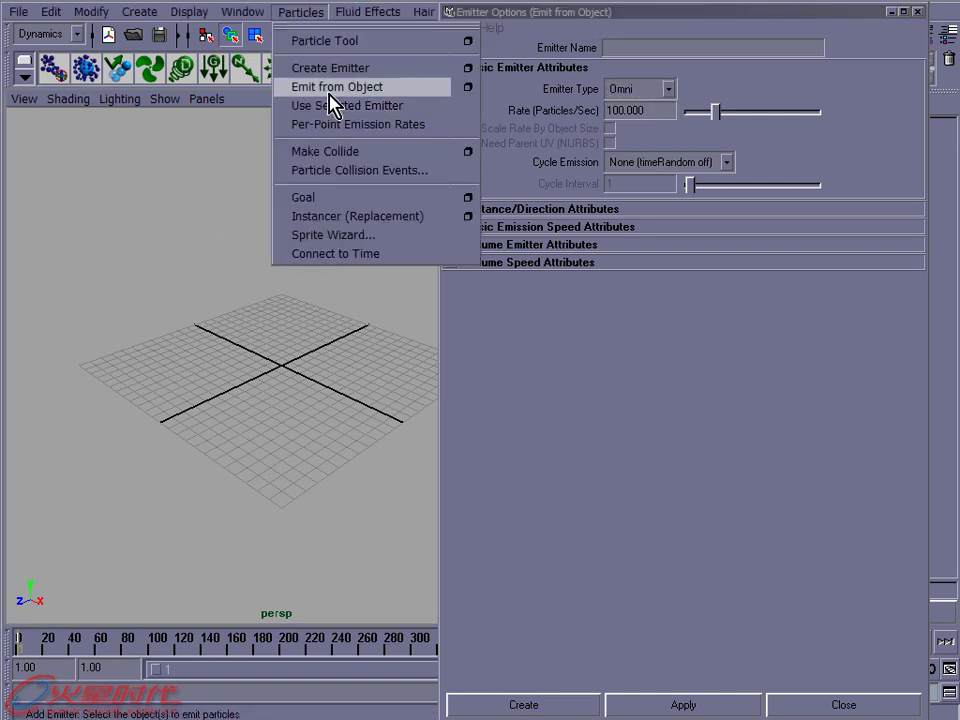
left_click(185, 193)
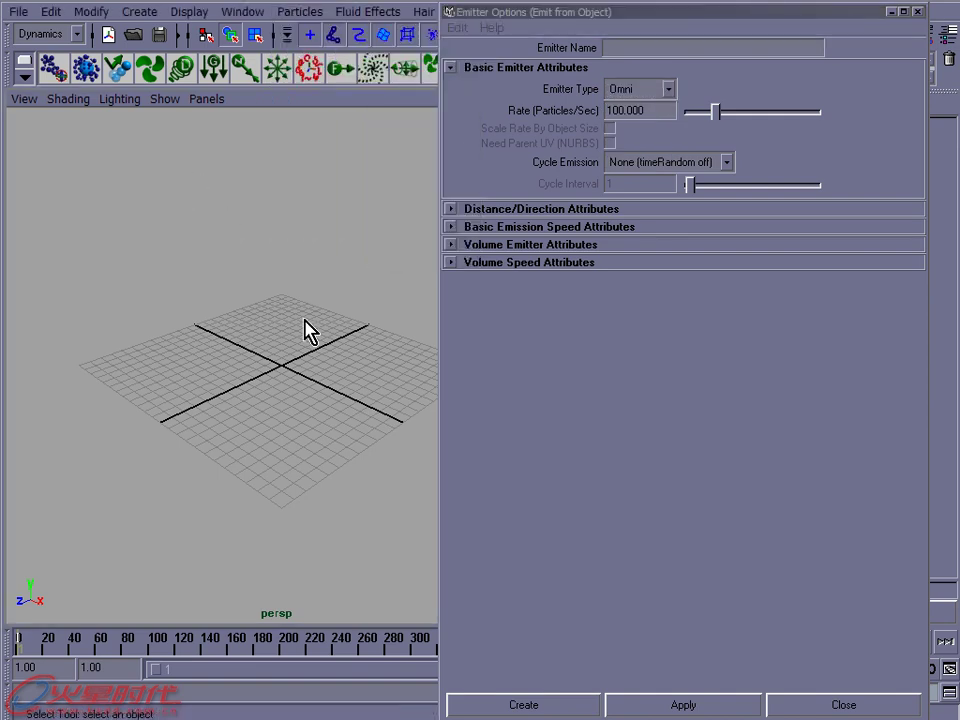
left_click(296, 14)
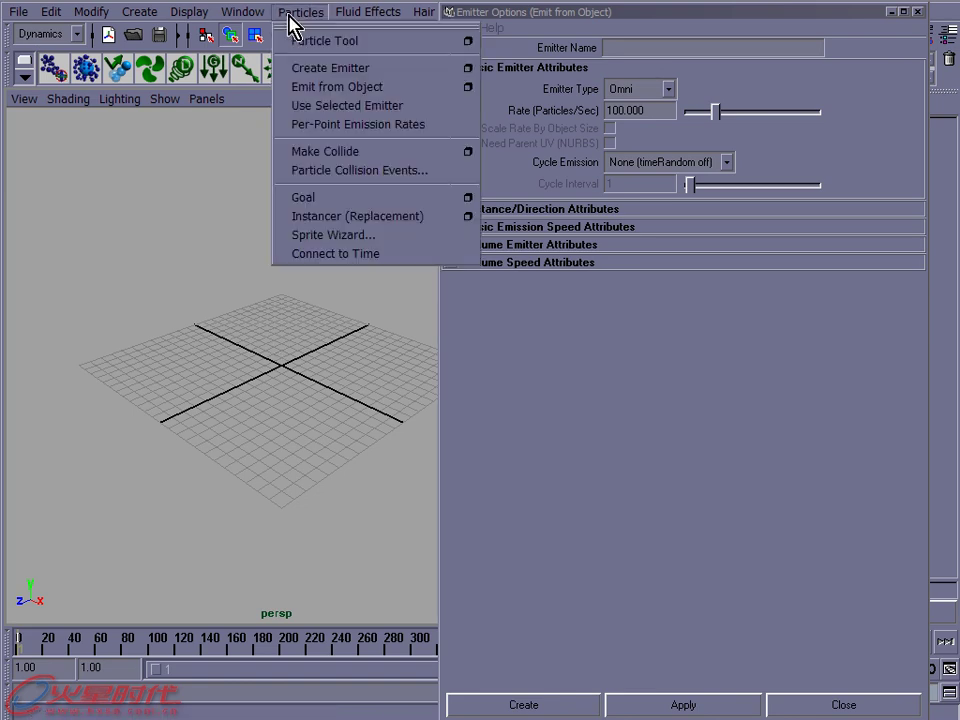
left_click(244, 201)
left_click(300, 12)
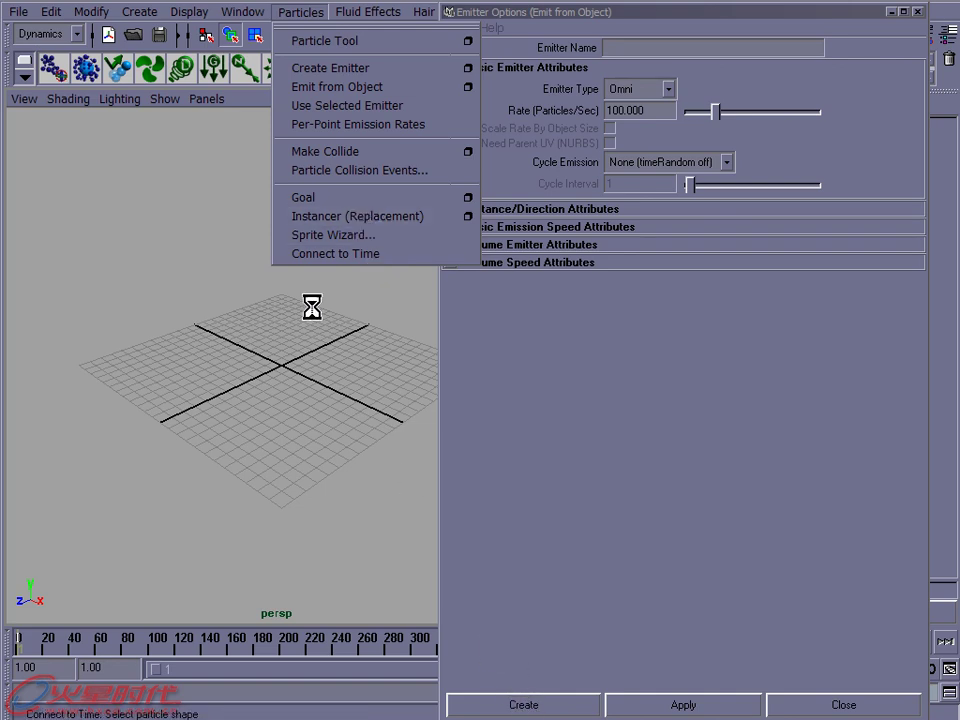
left_click(303, 14)
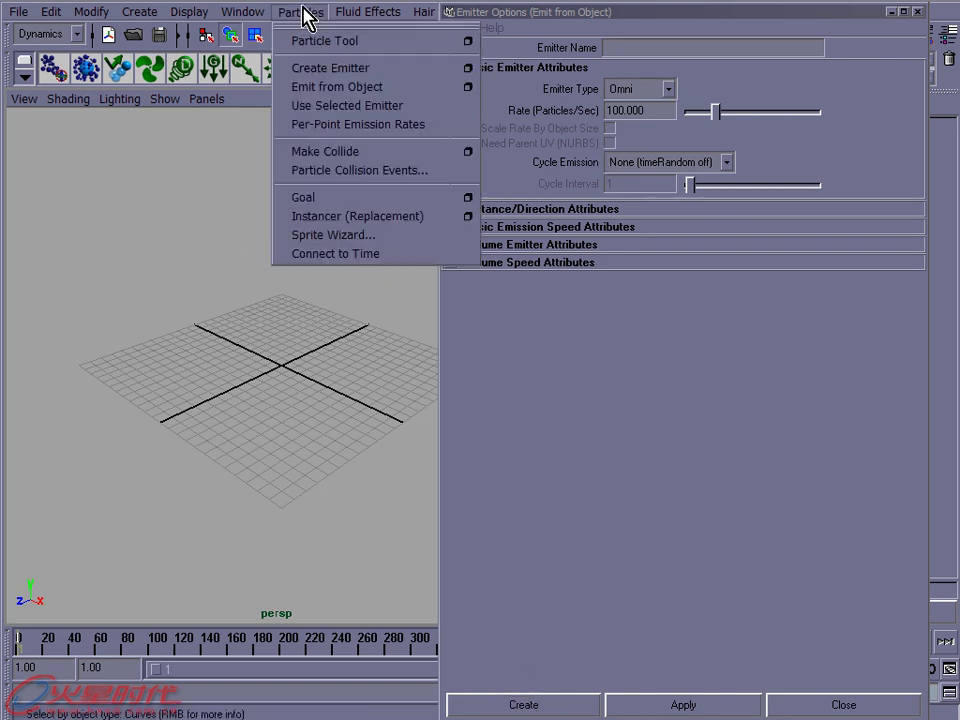
left_click(467, 68)
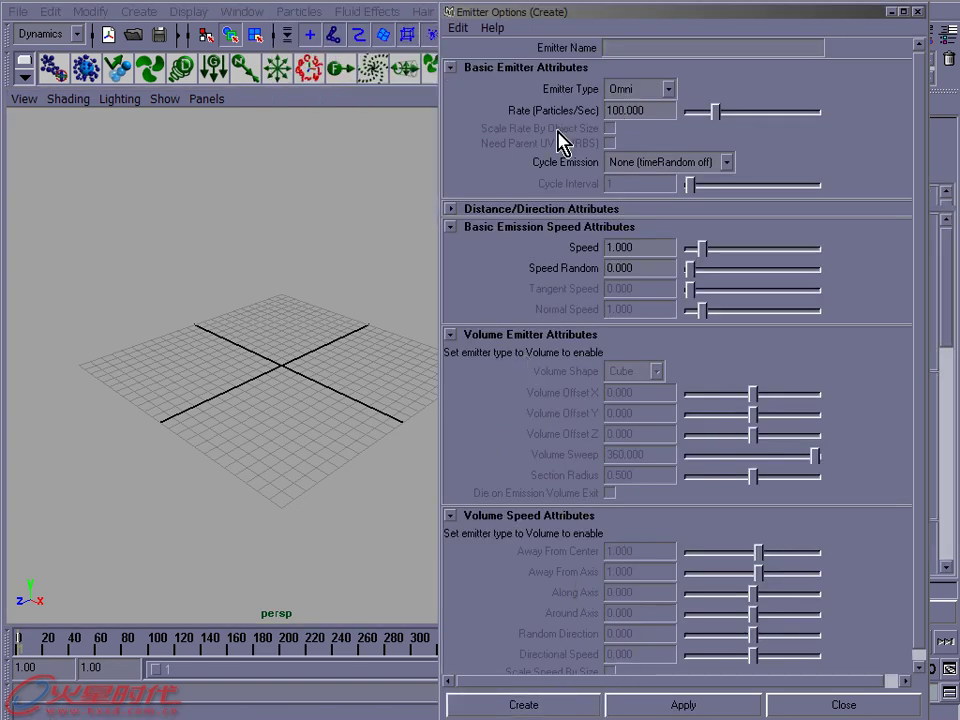
left_click(343, 298)
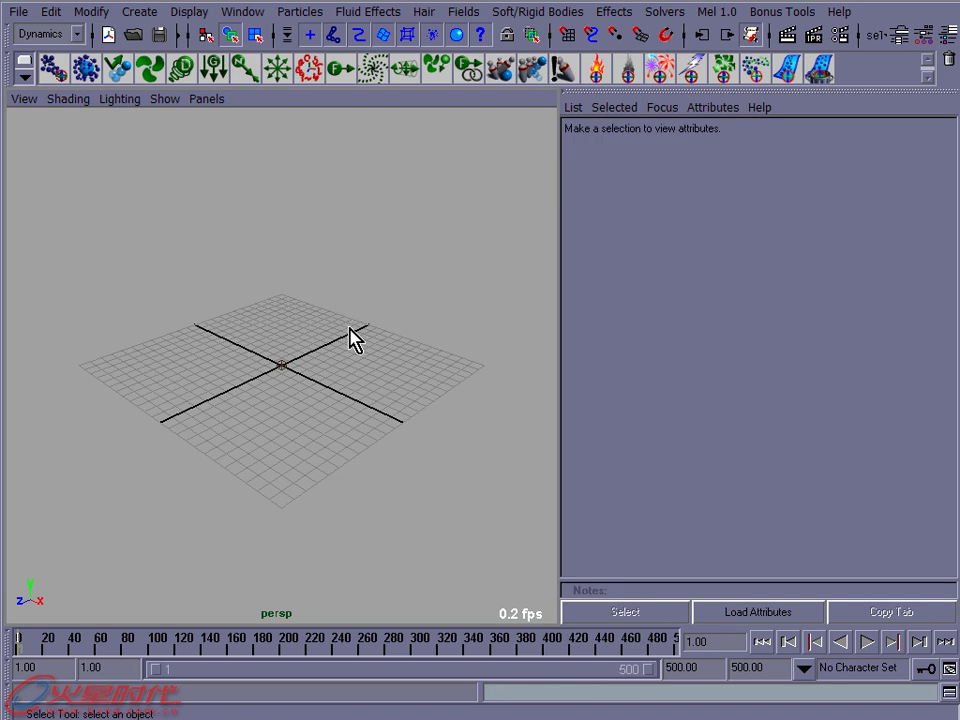
Play to frame 58, zoom toward the particle cloud, and select particle1
left_click(866, 642)
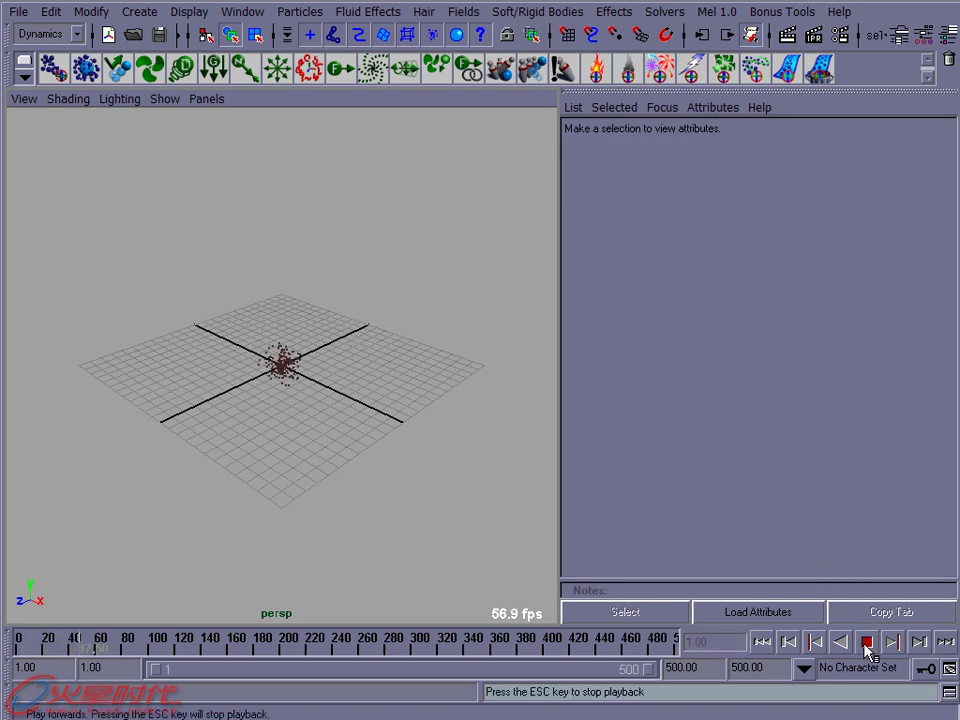
left_click(866, 643)
mouse_move(316, 420)
left_mouse_down("alt")
mouse_move(437, 437)
mouse_move(382, 440)
left_mouse_up("alt")
scroll(438, 438, "up", 3)
left_click(336, 285)
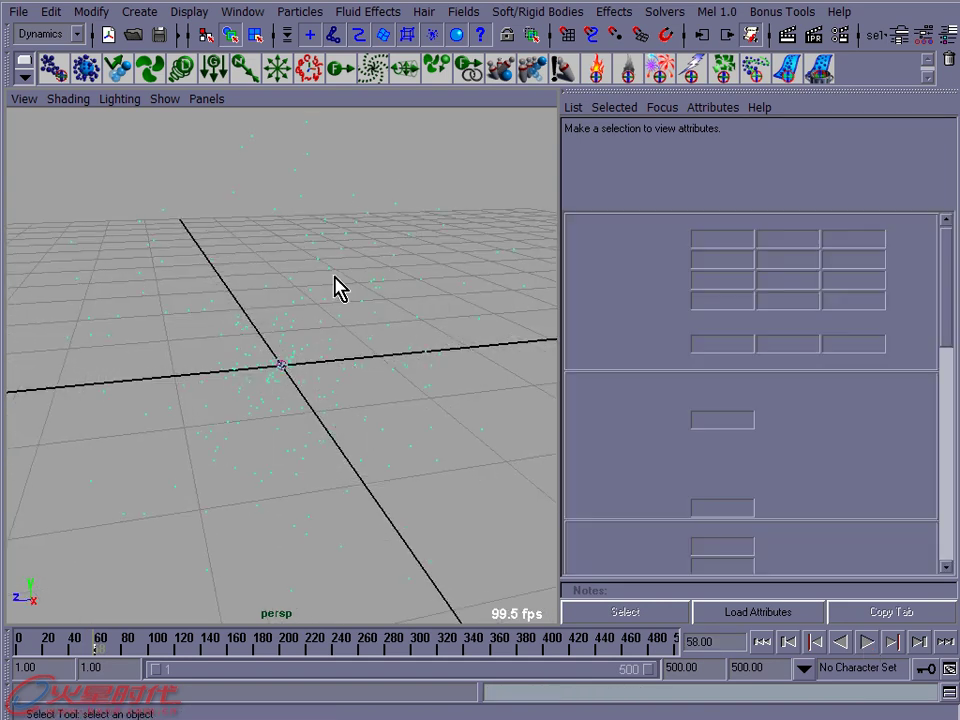
Switch to the four-view layout with the top-left panel showing the Hypergraph
key("space")
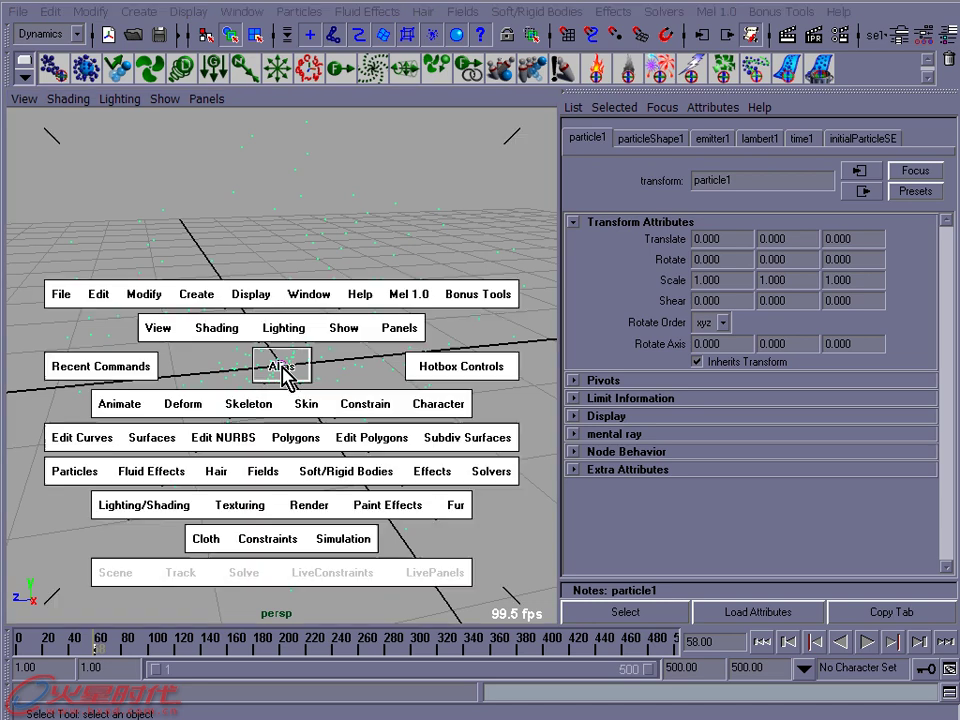
key("space")
left_click_drag(207, 495, 189, 429)
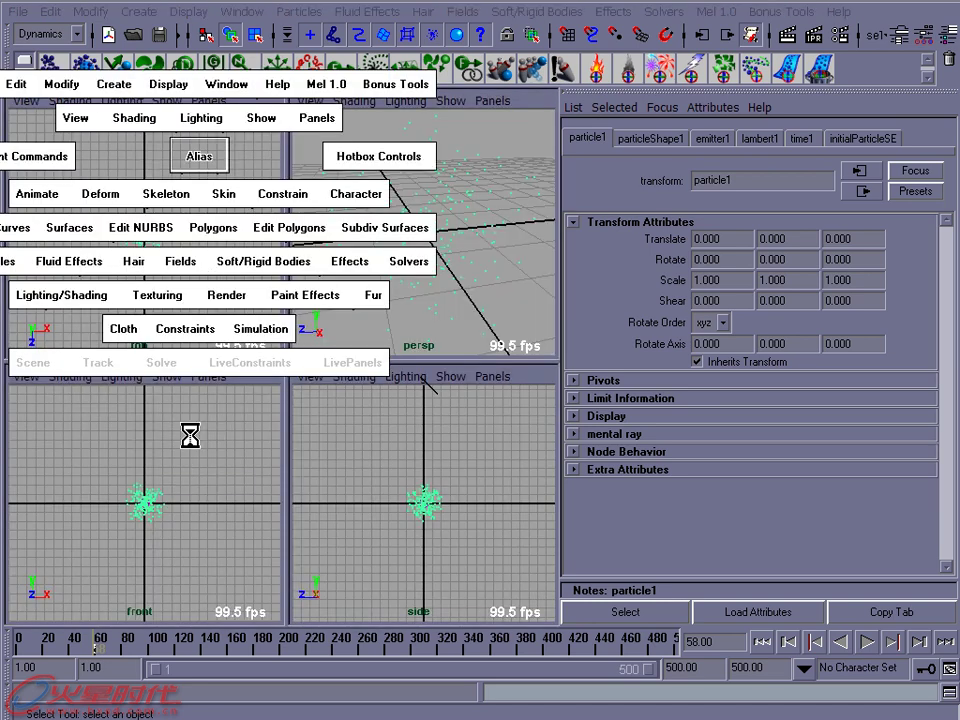
key("space")
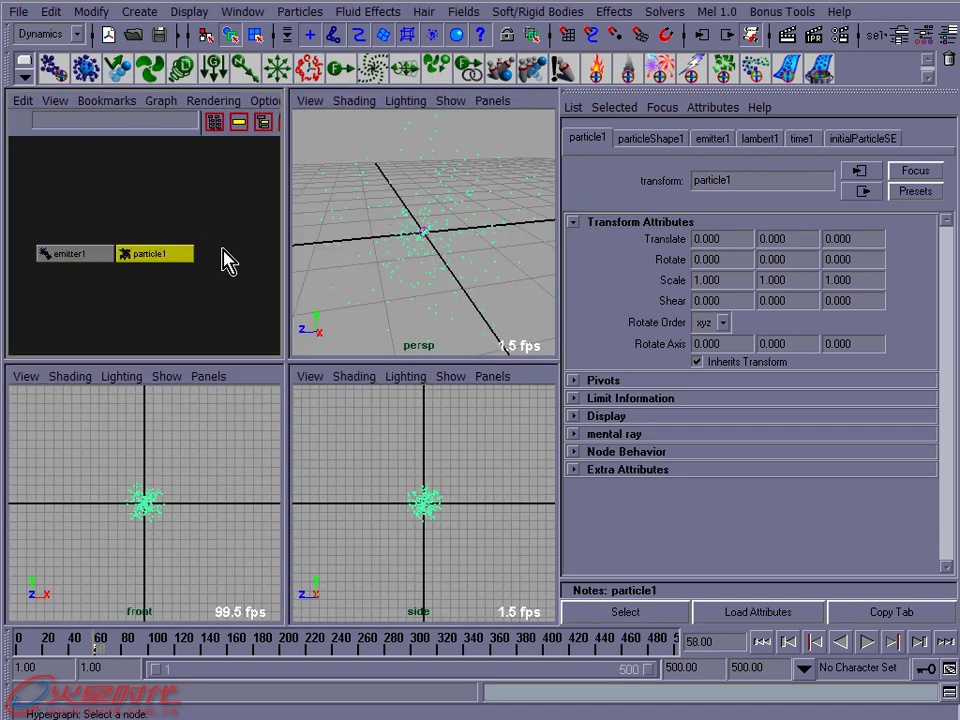
middle_click_drag(197, 270, 220, 253, "alt")
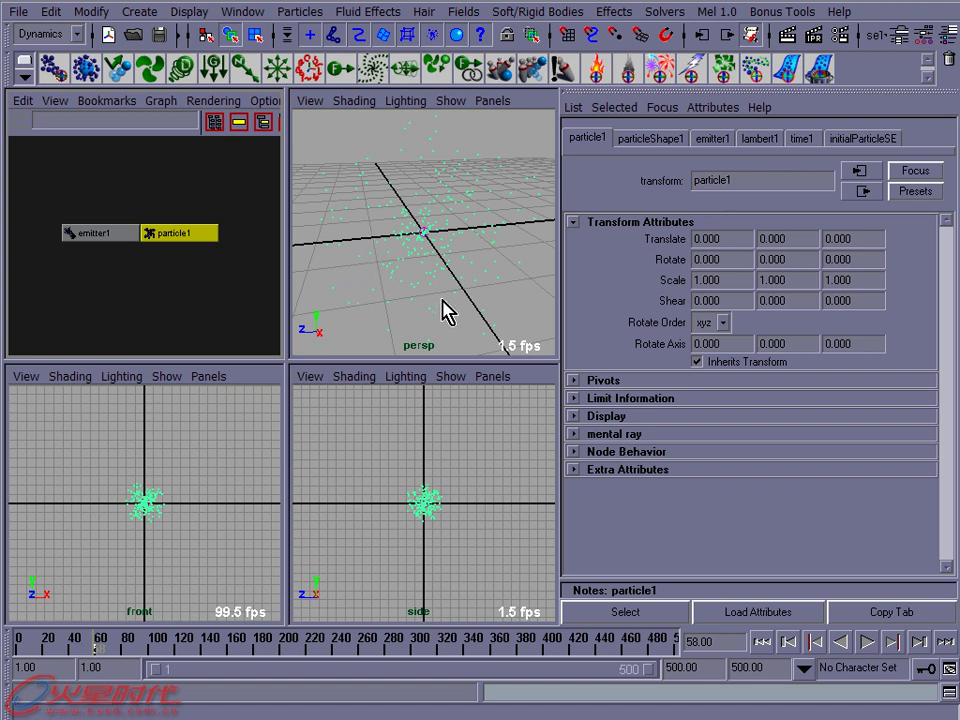
Select the emitter1 node and maximize the Hypergraph panel to fill the view
left_click(300, 12)
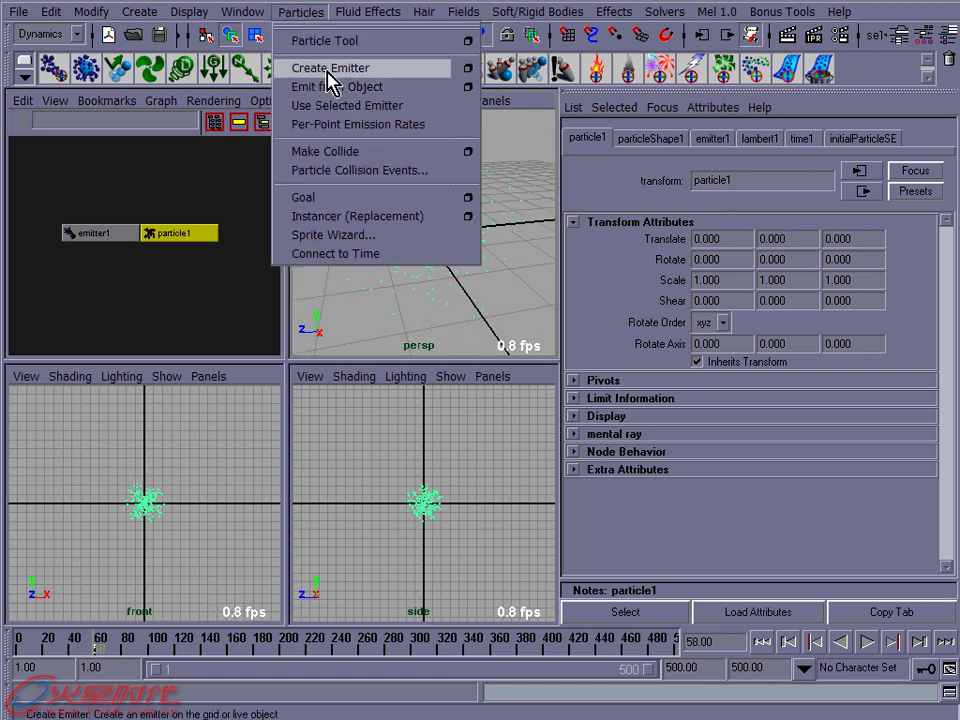
left_click(79, 196)
left_click_drag(77, 194, 197, 277)
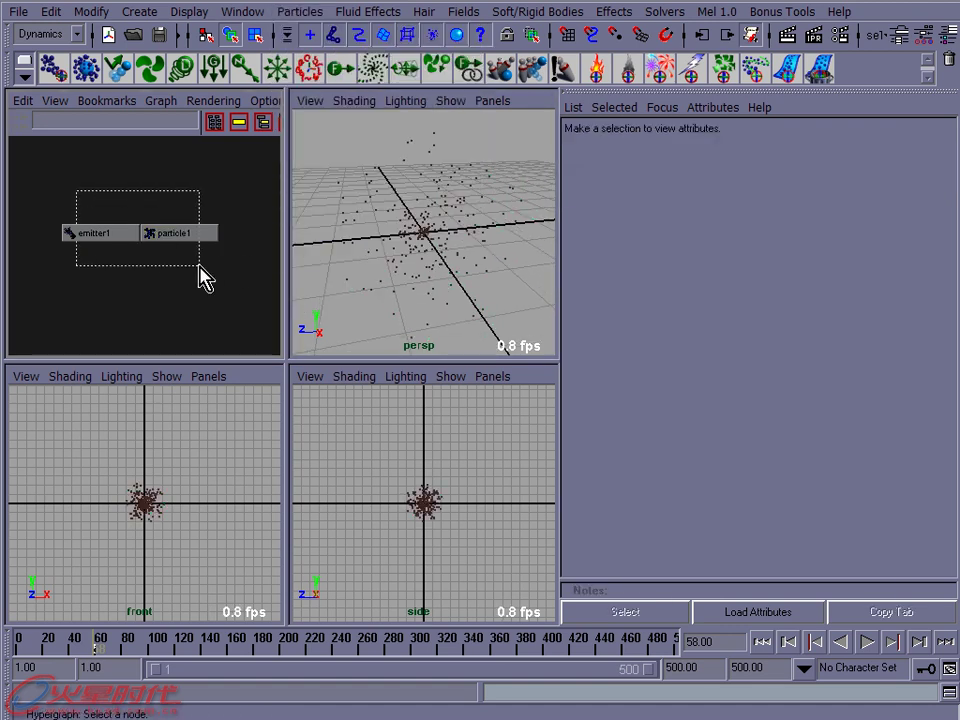
left_click(96, 234)
left_click_drag(147, 160, 172, 282)
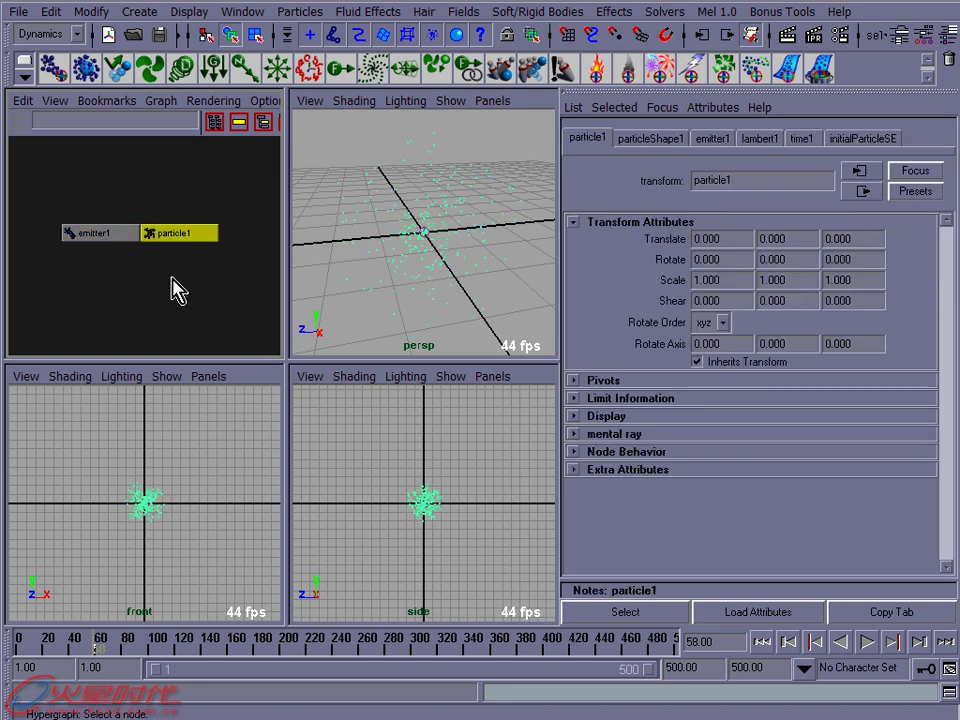
left_click(212, 216)
left_click_drag(184, 180, 182, 268)
left_click(92, 238)
key("space")
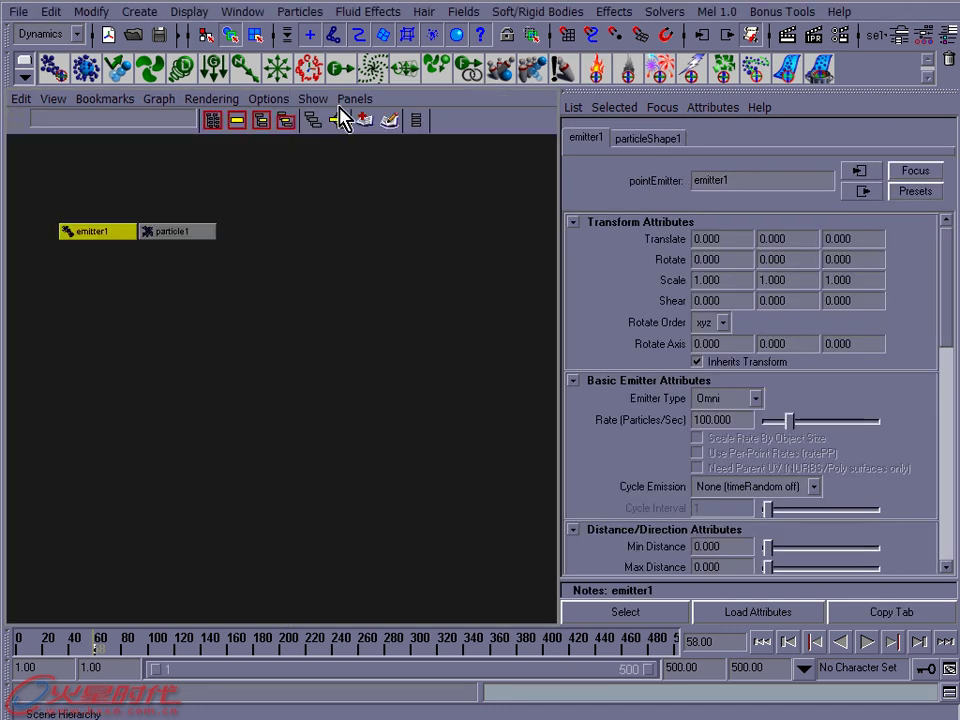
Show emitter1's input and output connections and arrange emitter1, time1 and particleShape1 in view
left_click(339, 119)
middle_click_drag(353, 273, 353, 344, "alt")
left_click_drag(251, 281, 272, 418)
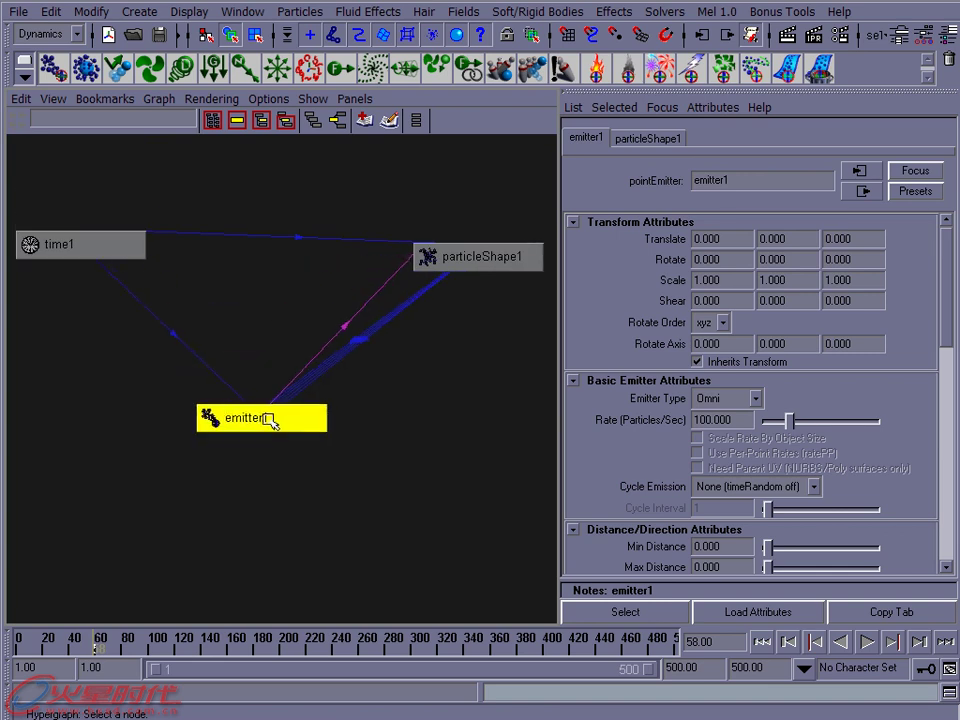
key("a")
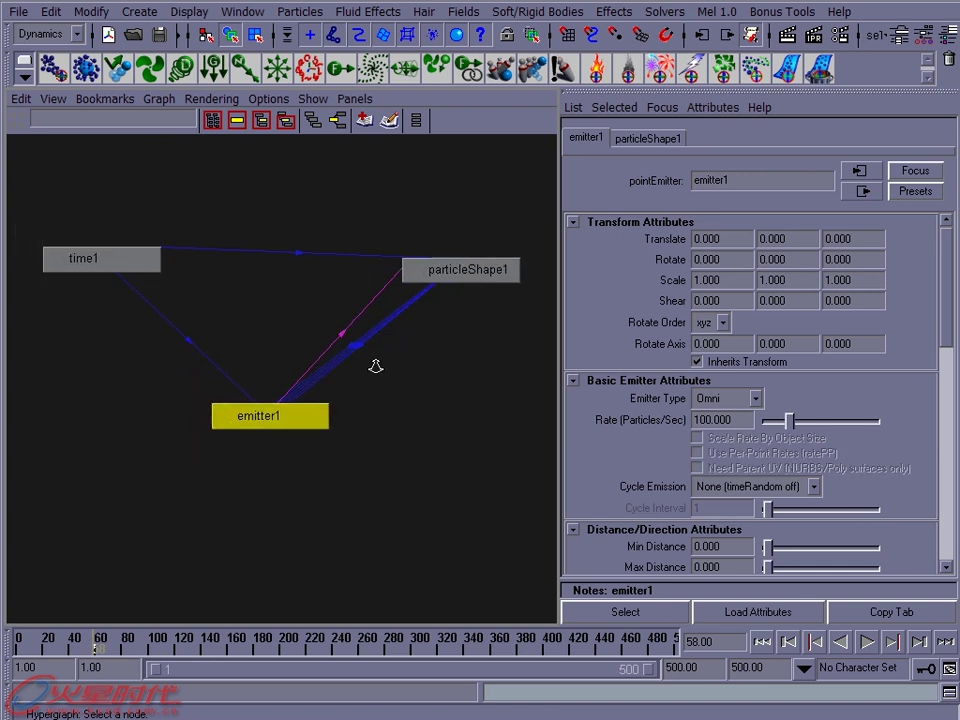
left_click_drag(445, 172, 384, 300)
left_click(284, 368)
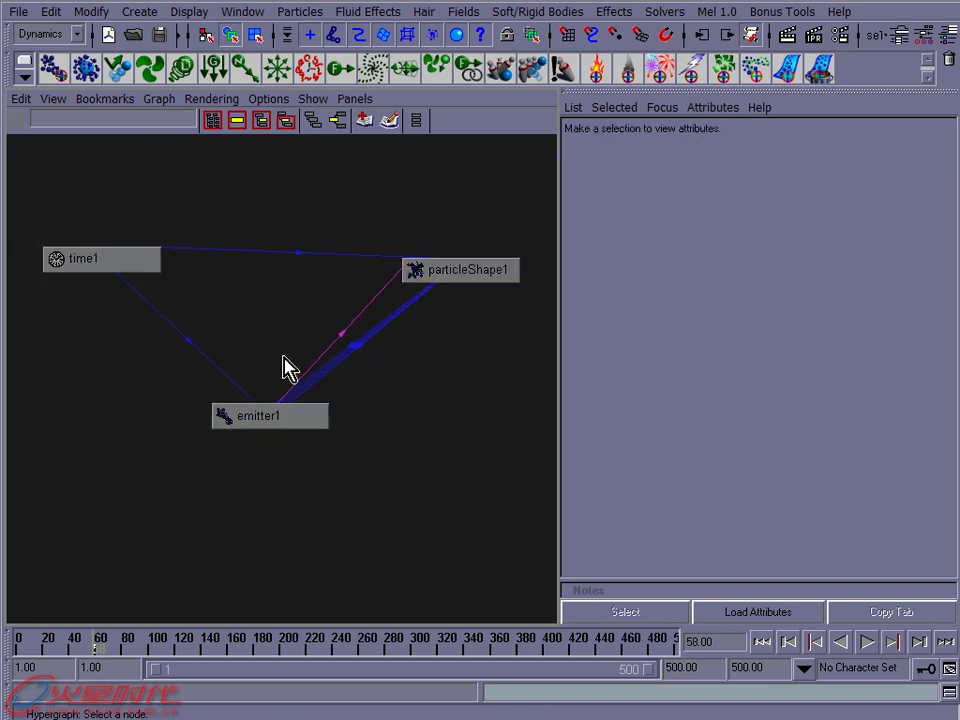
left_click(242, 13)
mouse_move(288, 97)
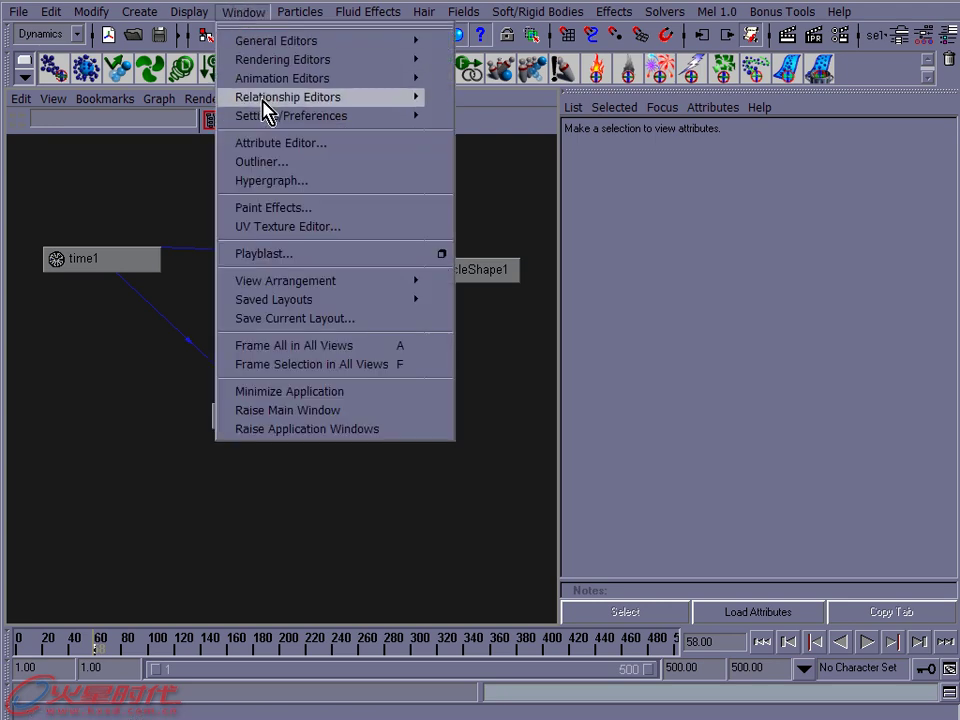
In Dynamic Relationships, list particle1's emitters and unlink emitter1 from it
left_click(148, 195)
left_click(240, 14)
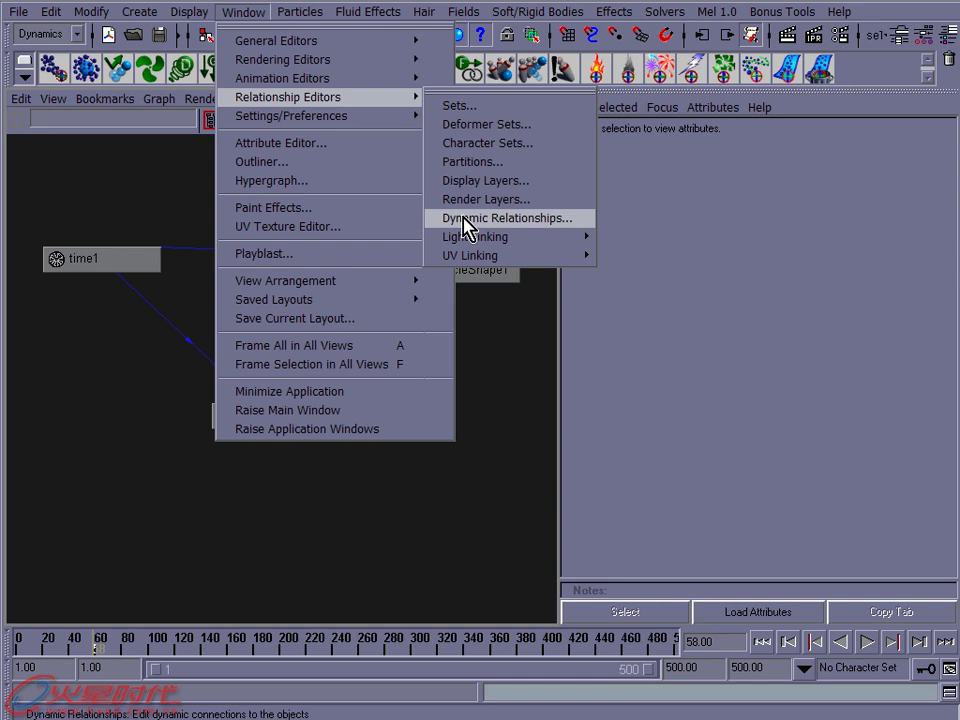
left_click(465, 219)
left_click(412, 180)
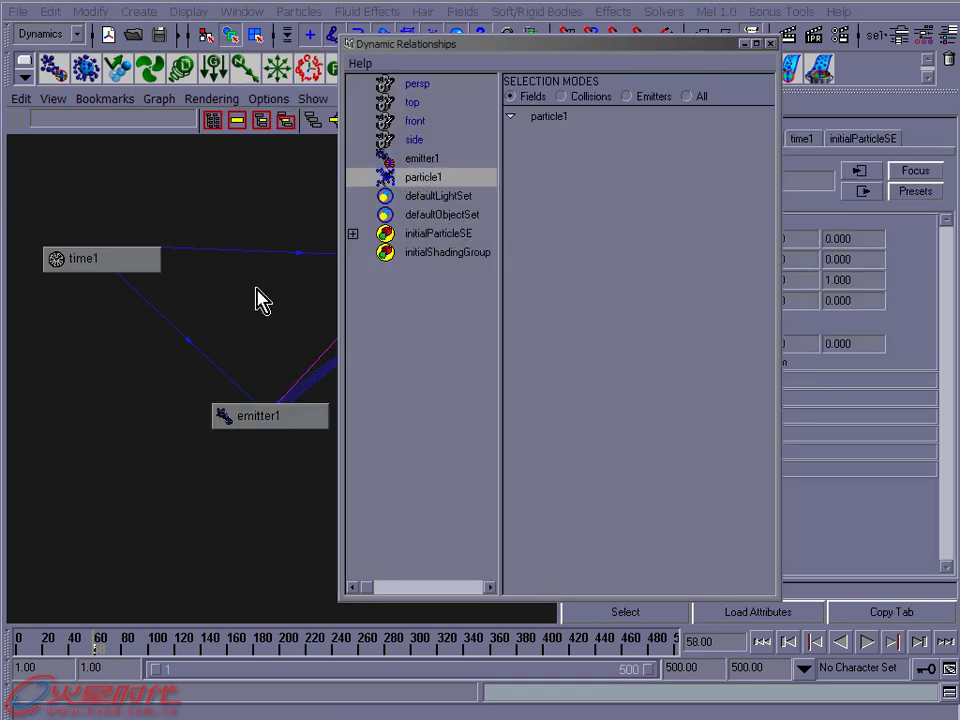
middle_click_drag(257, 300, 148, 277, "alt")
right_click_drag(148, 277, 96, 257, "alt")
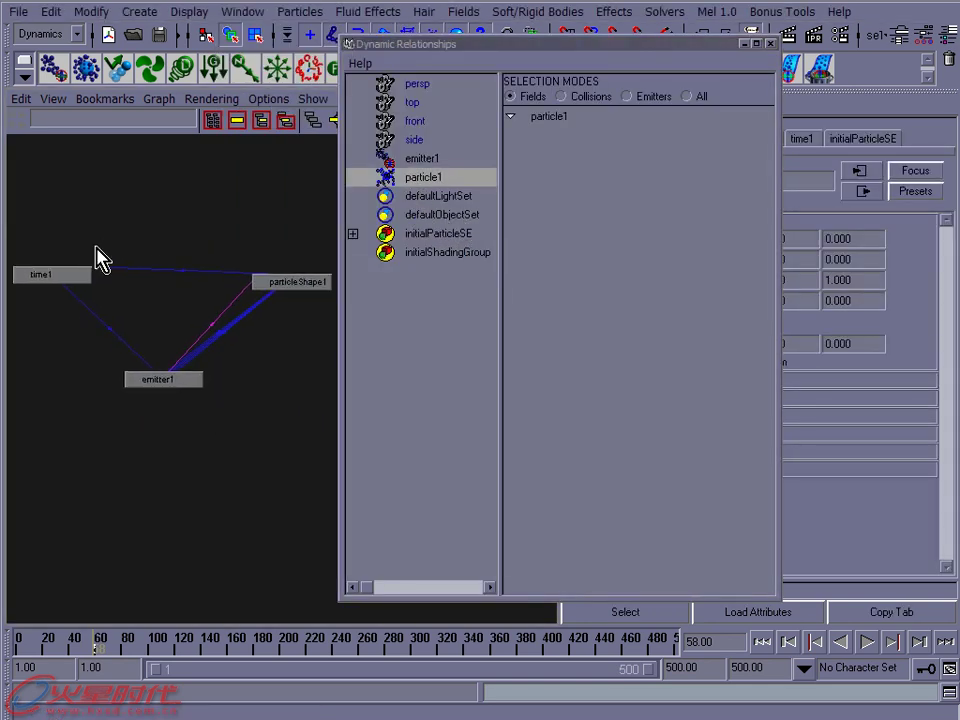
left_click(640, 130)
left_click(627, 96)
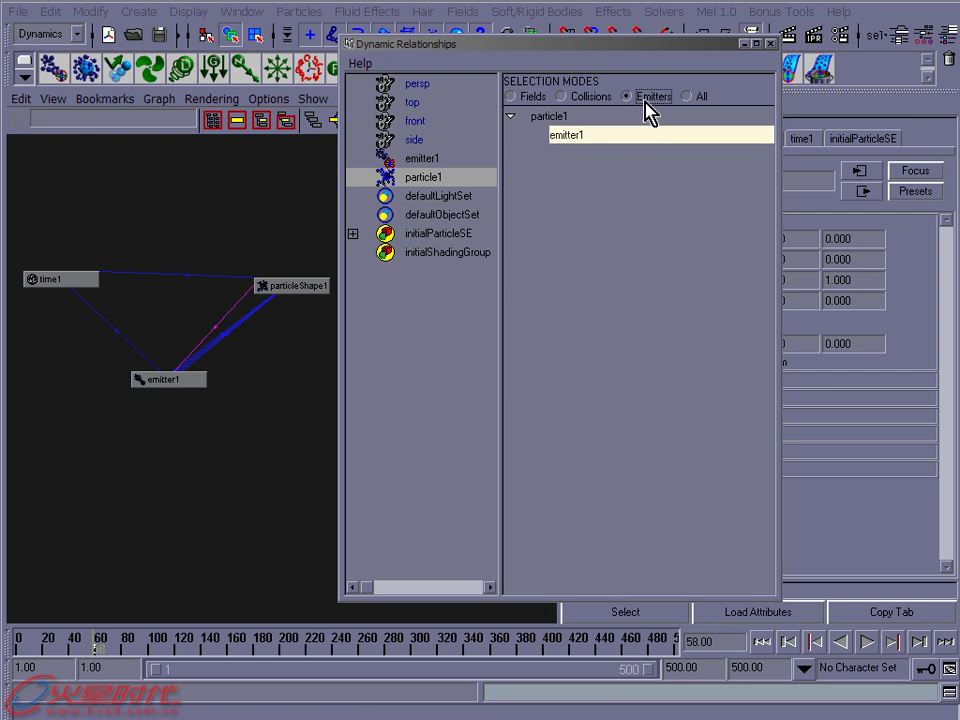
left_click(606, 139)
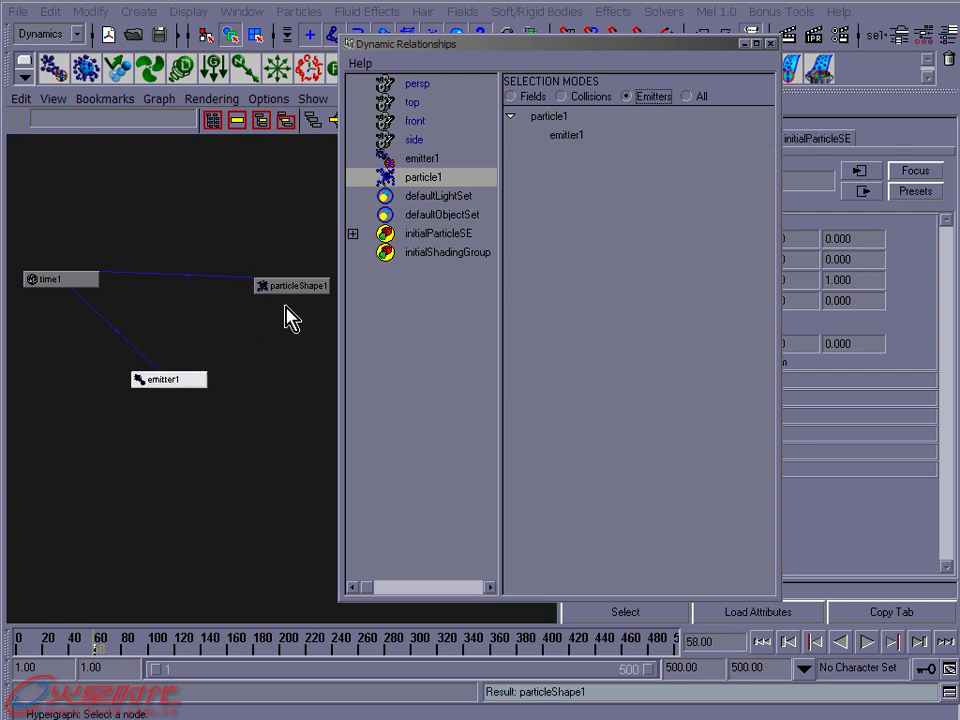
Return to four views and play from frame 1 to 15, confirming no particles emit
left_click(745, 45)
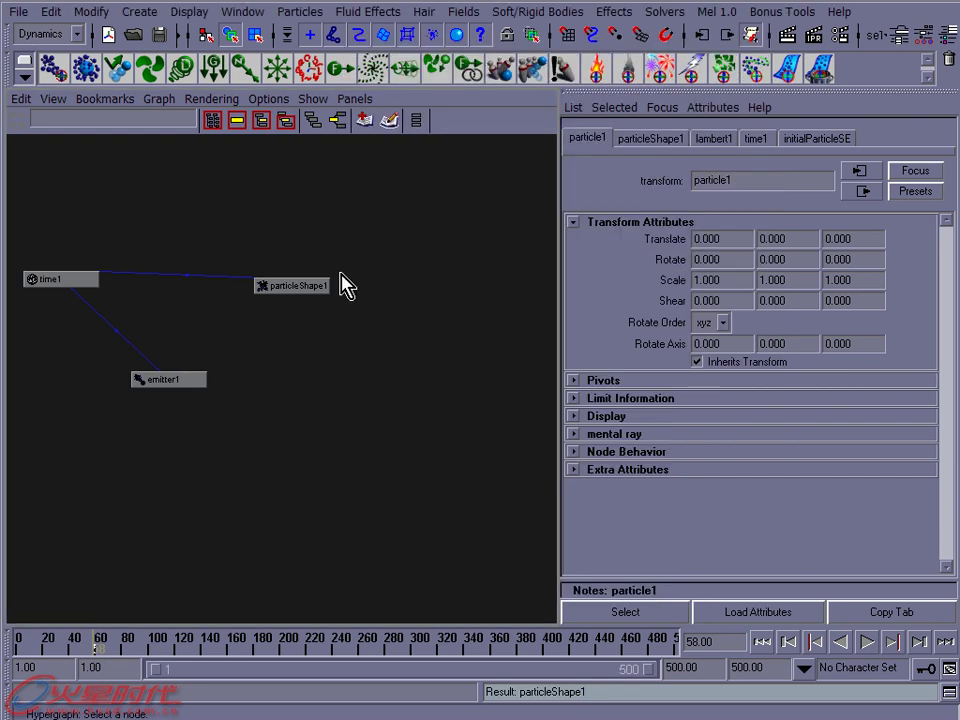
key("space")
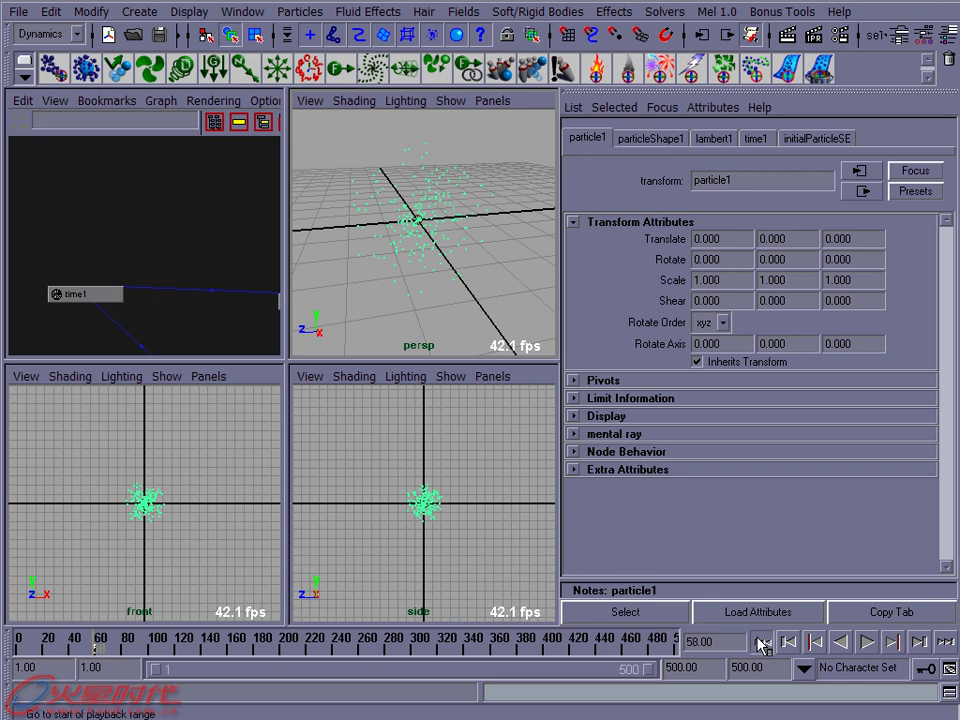
left_click(762, 641)
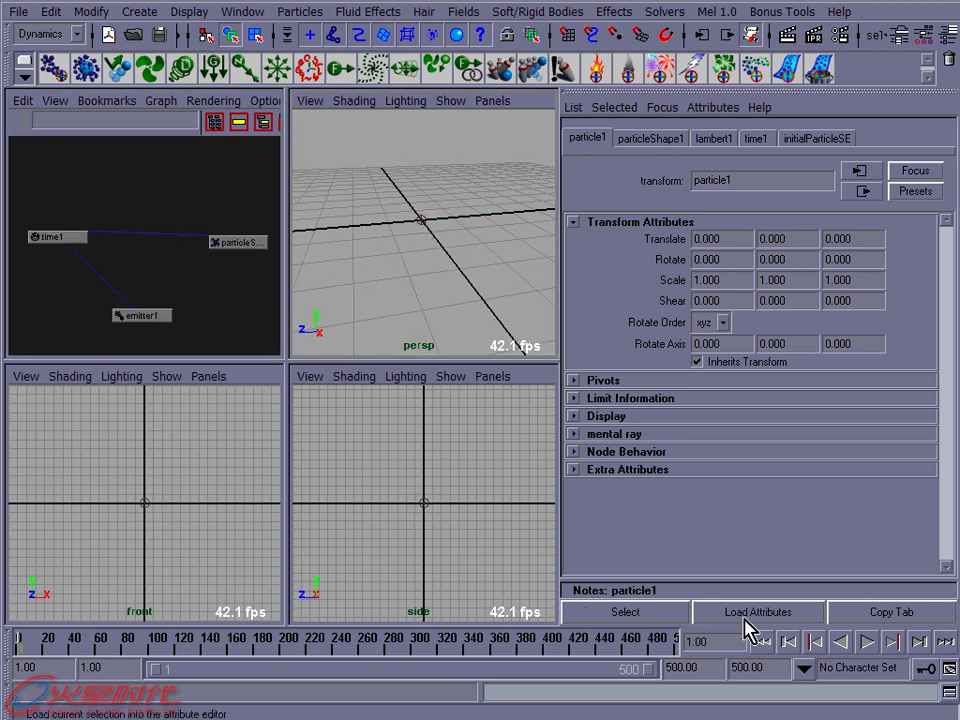
left_click(866, 642)
left_click(866, 642)
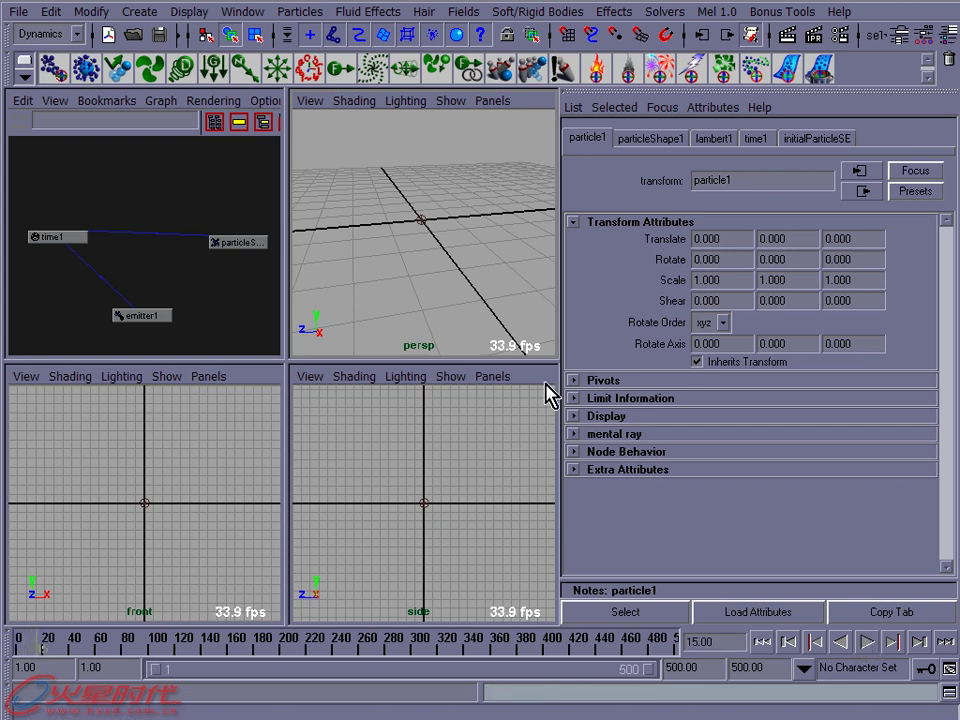
Rewind to frame 1 and select particleShape1 plus emitter1 in the Hypergraph
left_click_drag(241, 210, 249, 268)
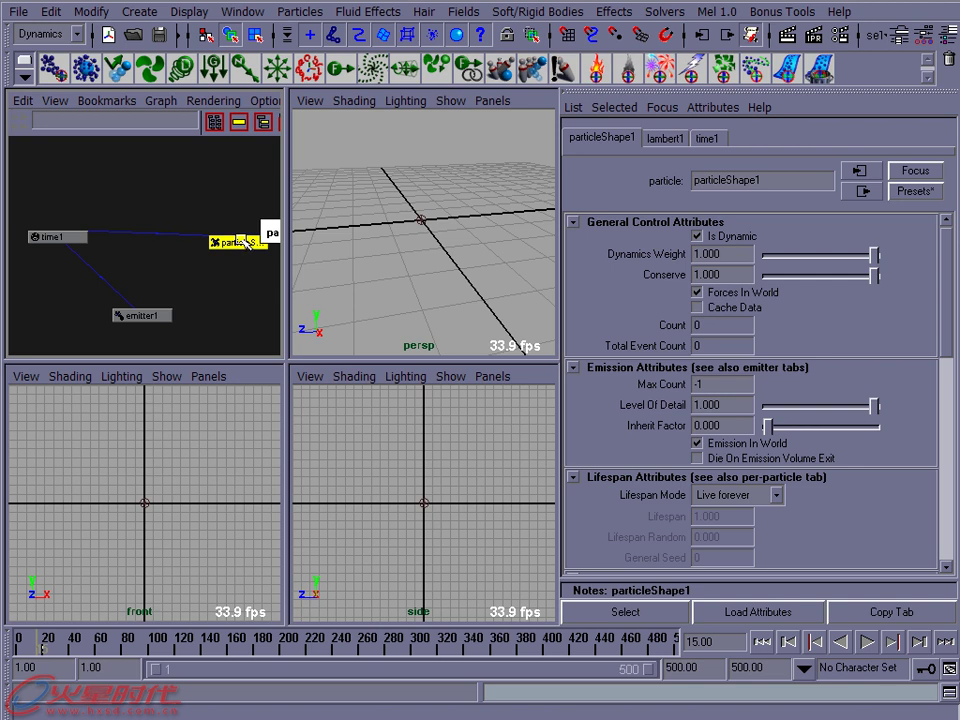
left_click(145, 316)
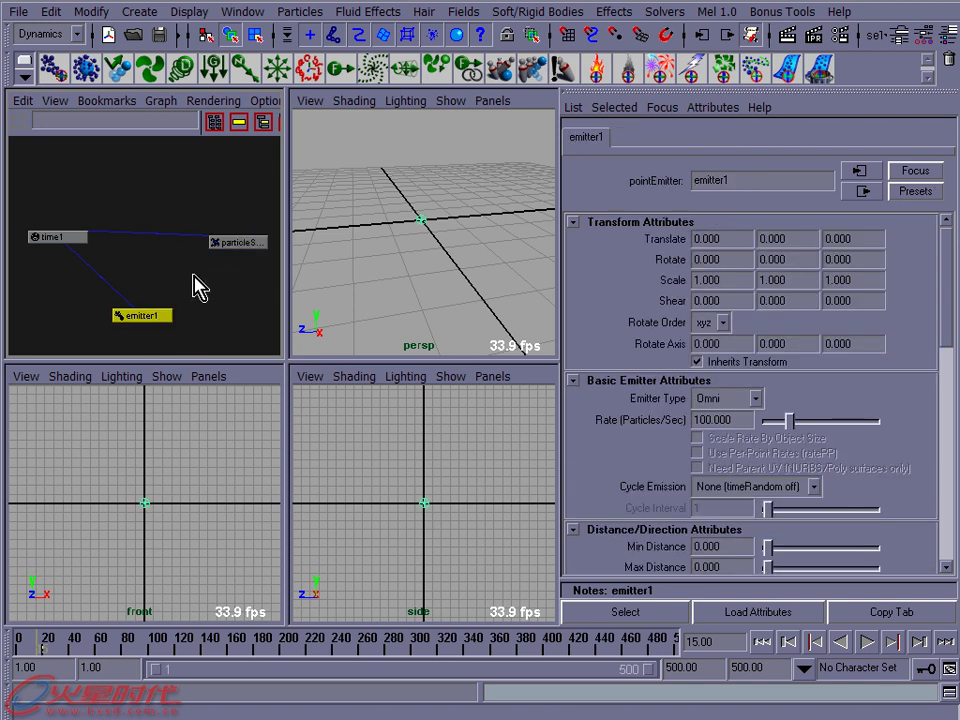
left_click(762, 641)
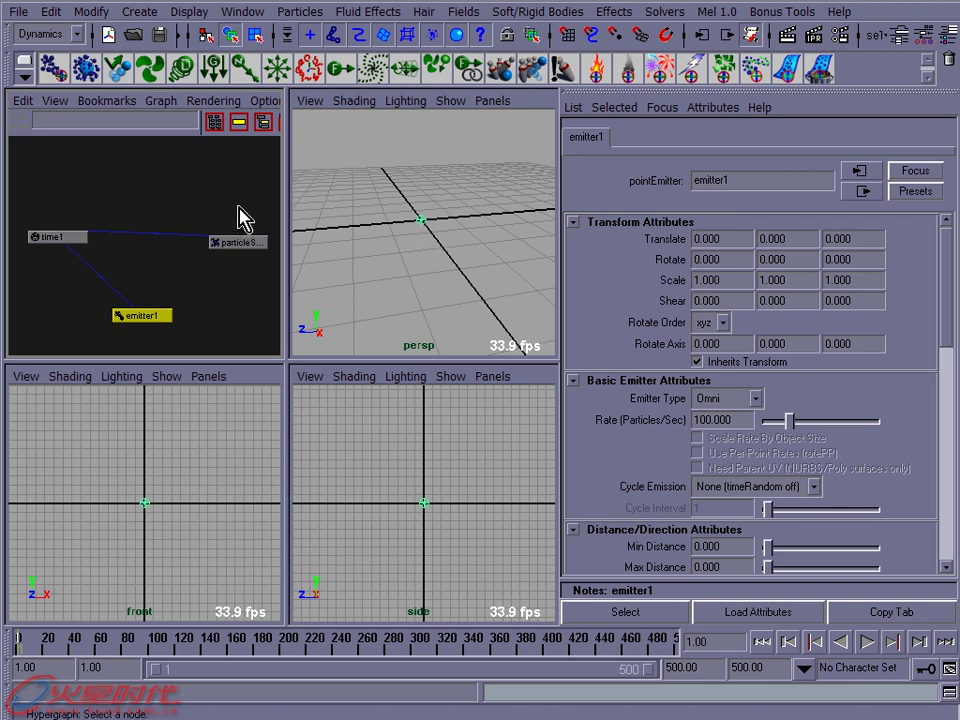
left_click(240, 242)
left_click_drag(200, 280, 178, 325, "shift")
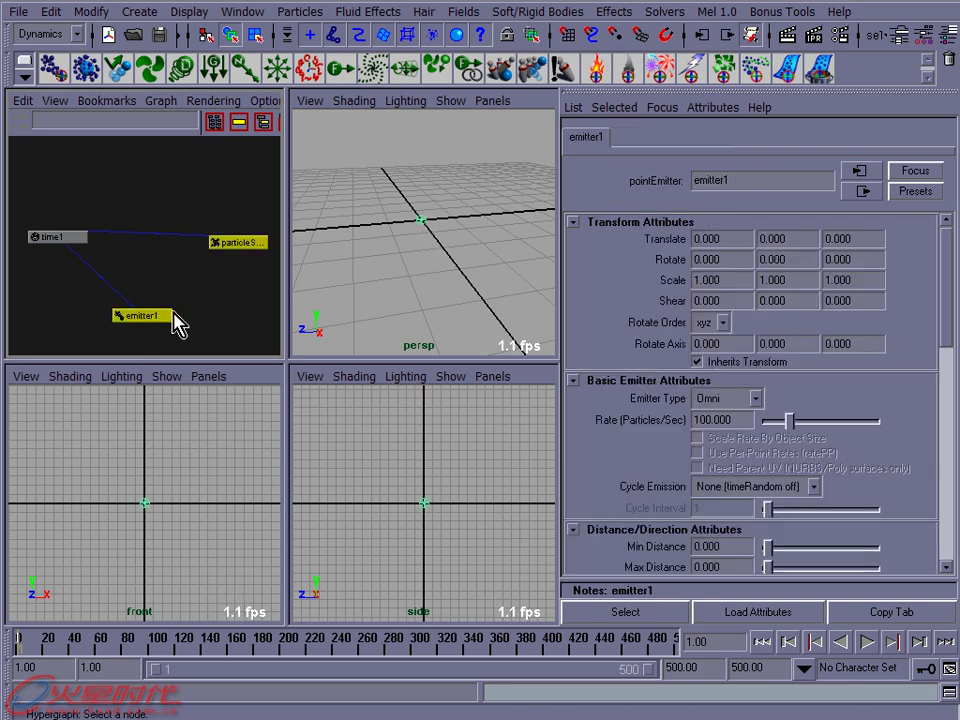
Select particleShape1 then emitter1, and apply Particles > Use Selected Emitter
left_click(245, 12)
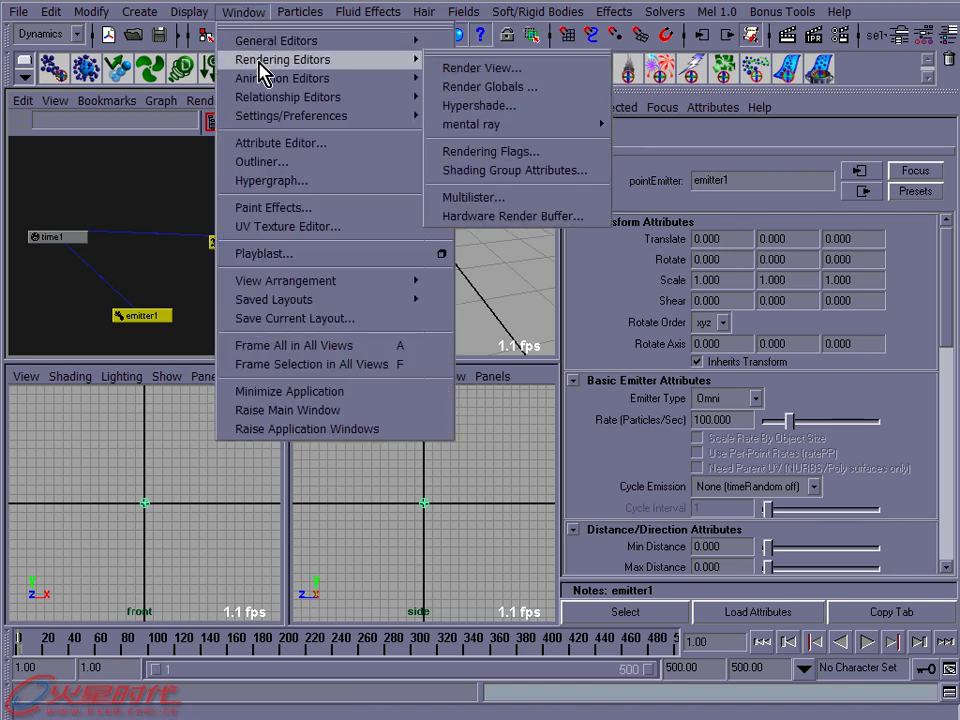
mouse_move(288, 97)
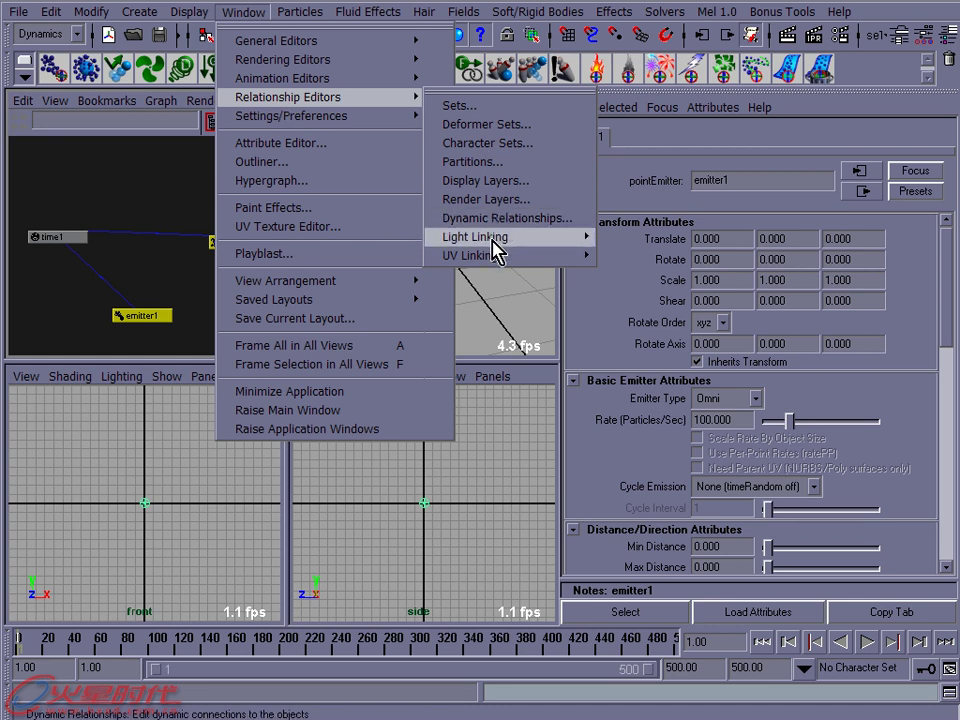
left_click(503, 293)
left_click(237, 242)
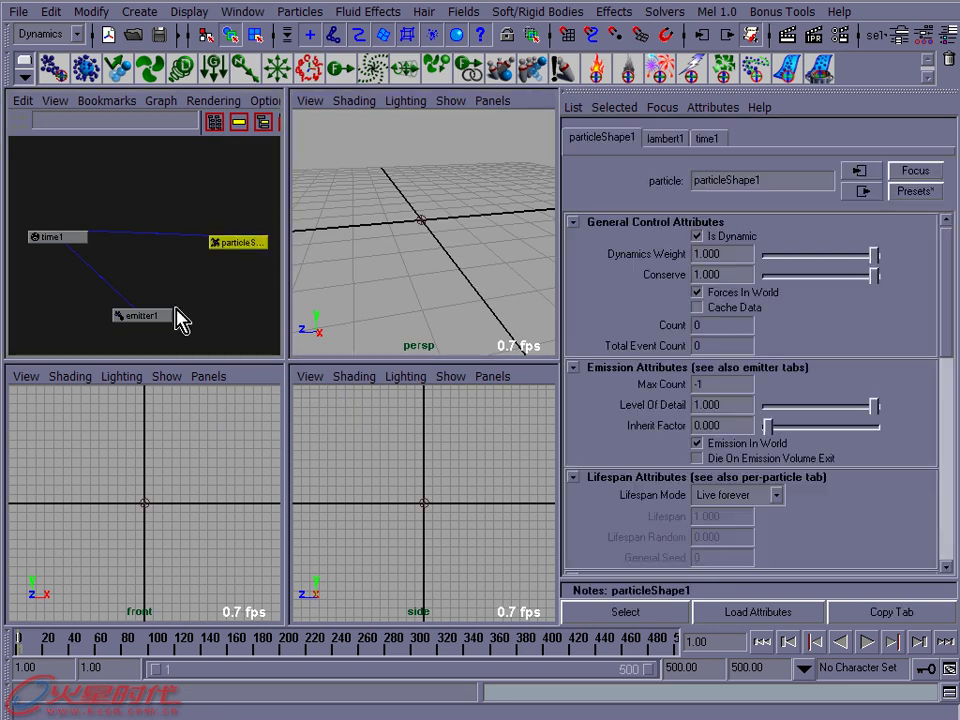
left_click(150, 316, "shift")
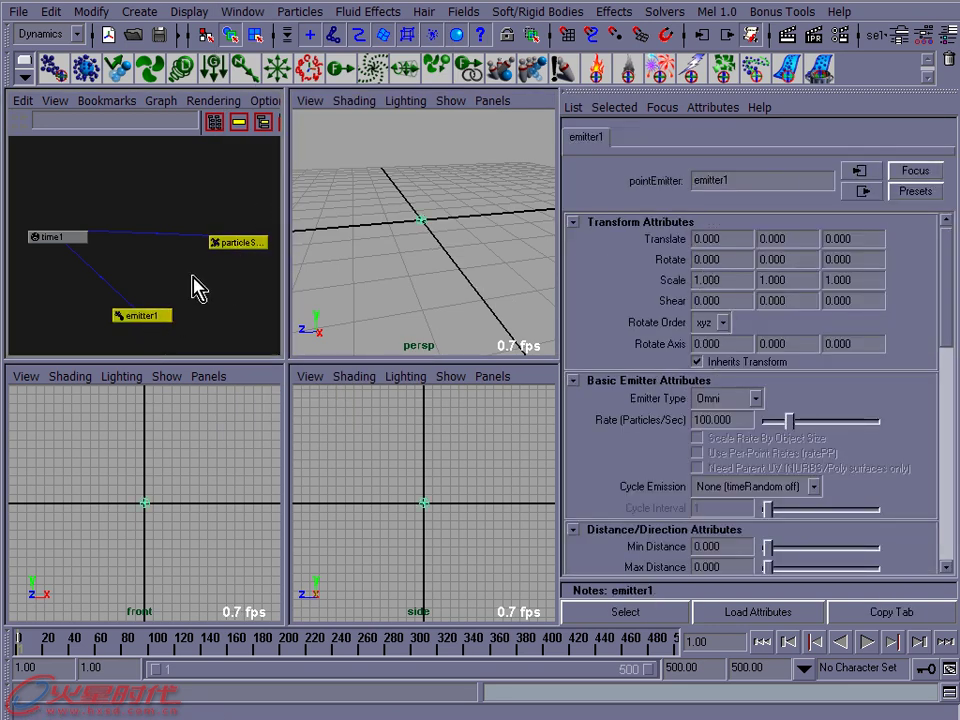
left_click(300, 12)
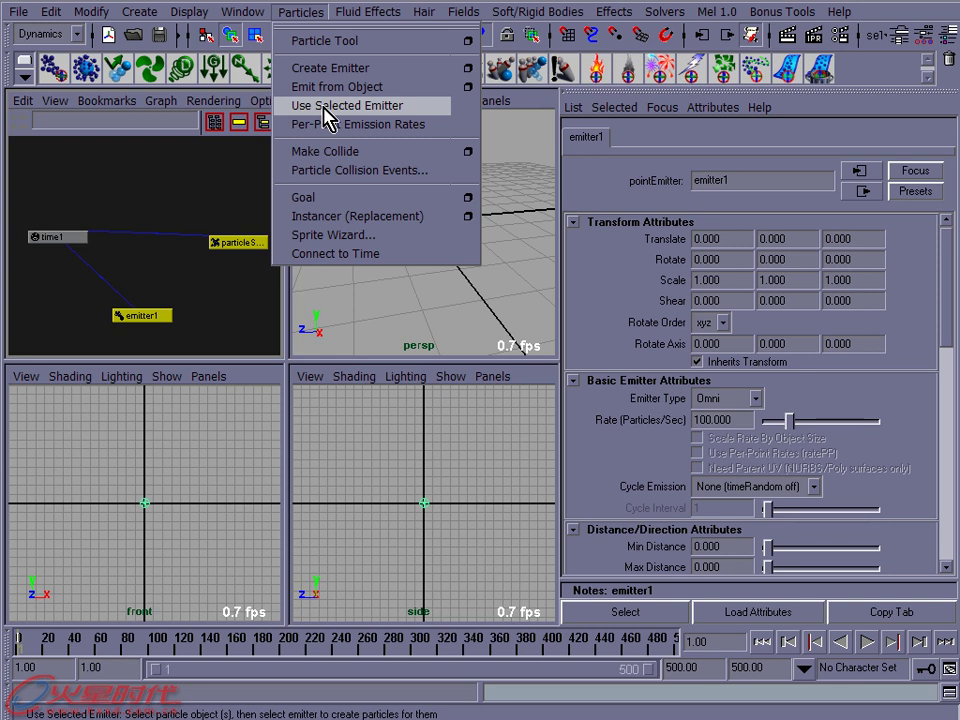
left_click(341, 108)
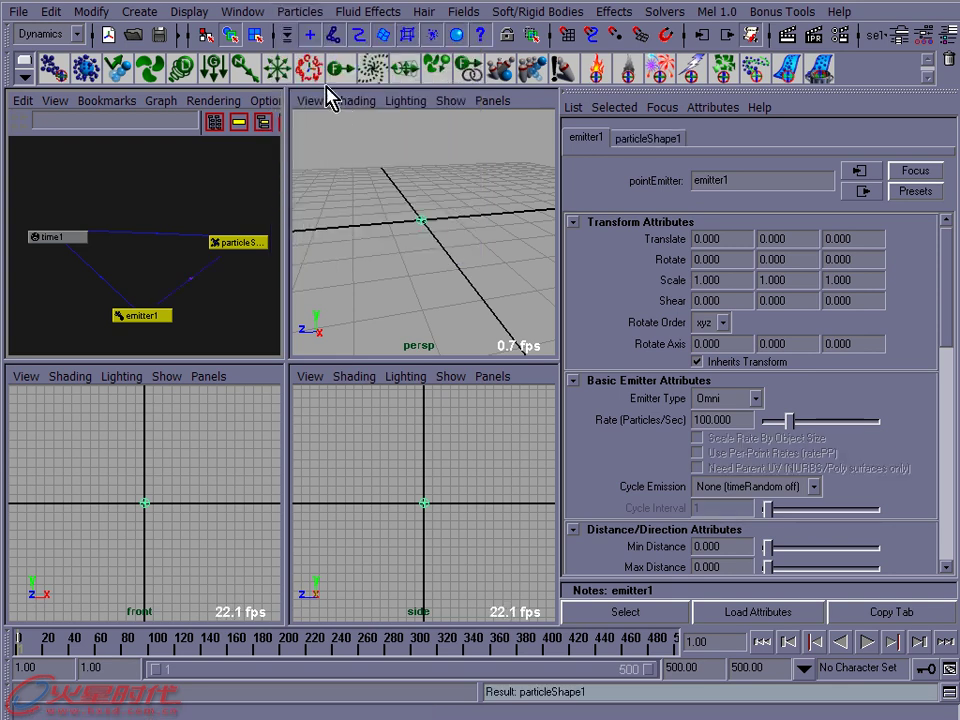
left_click(312, 228)
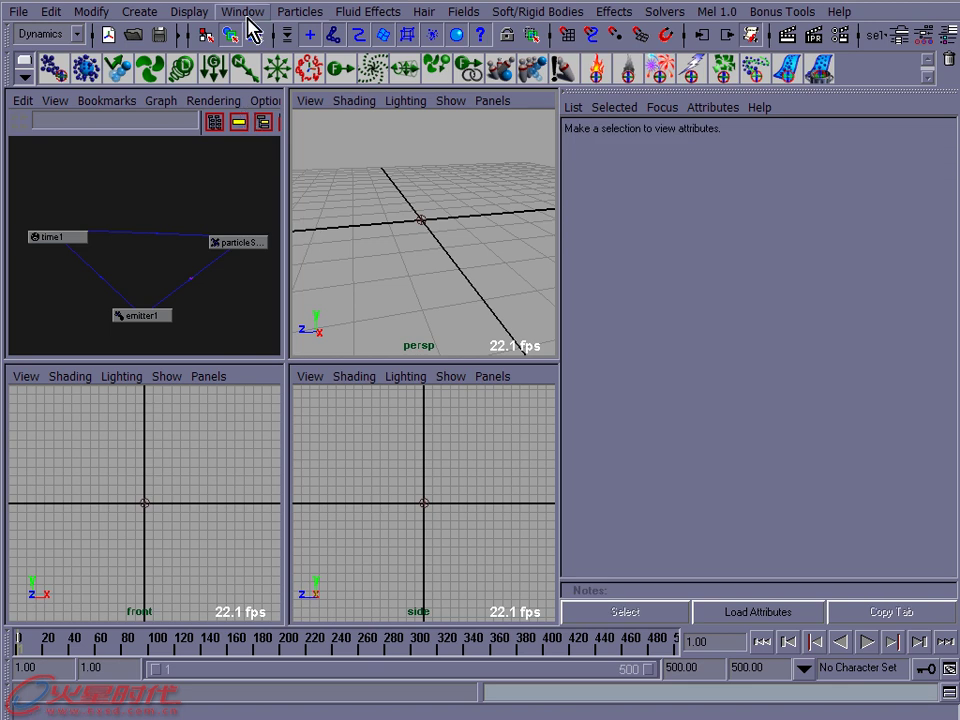
left_click(244, 12)
mouse_move(288, 97)
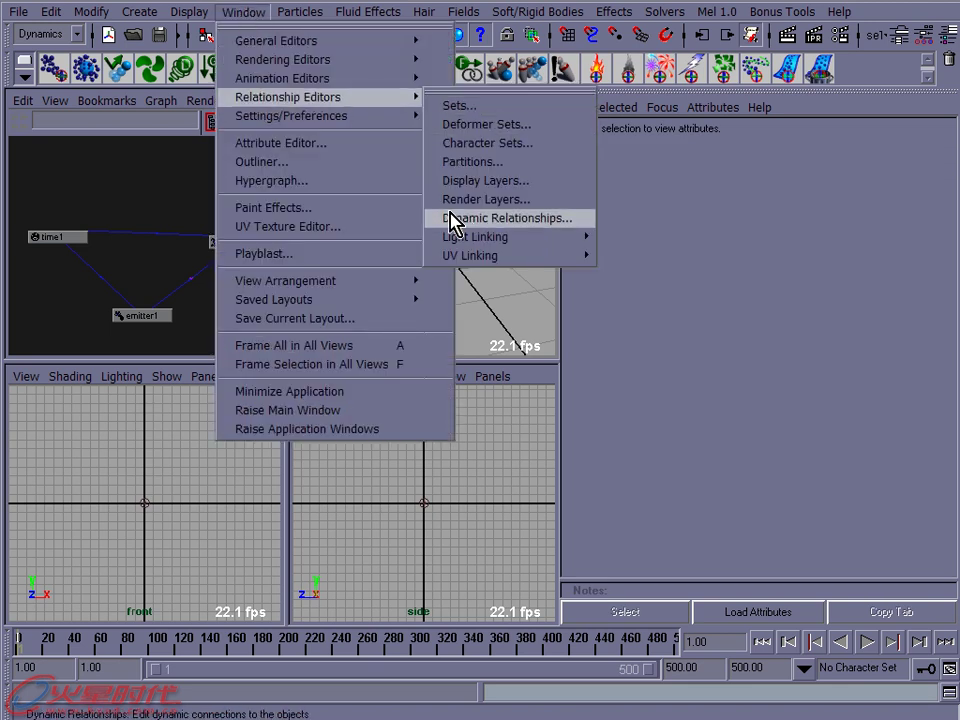
left_click(388, 171)
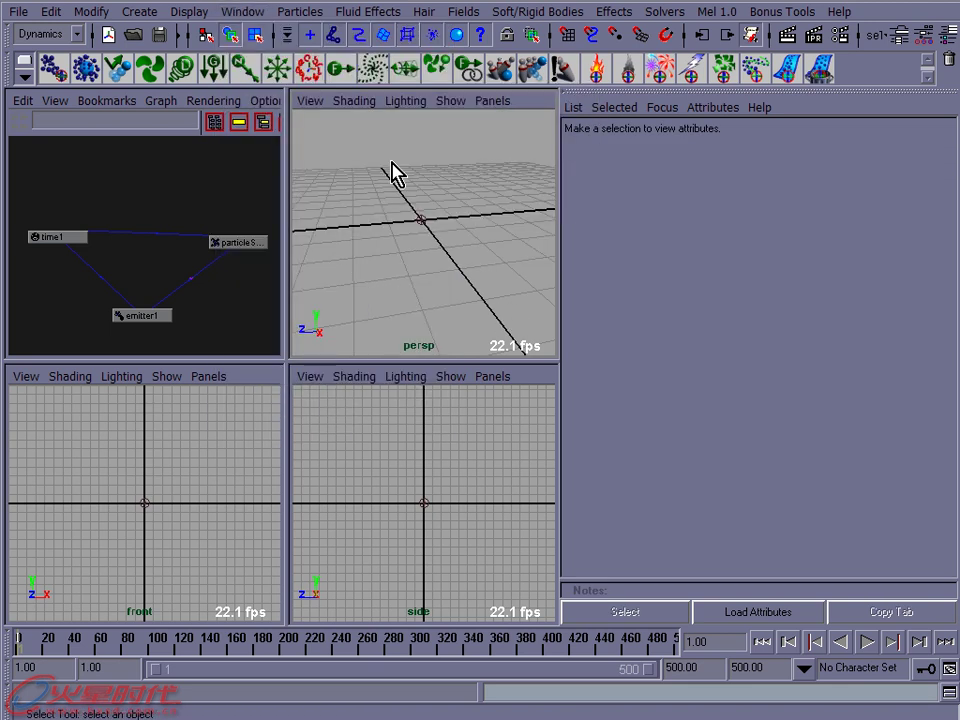
left_click(300, 12)
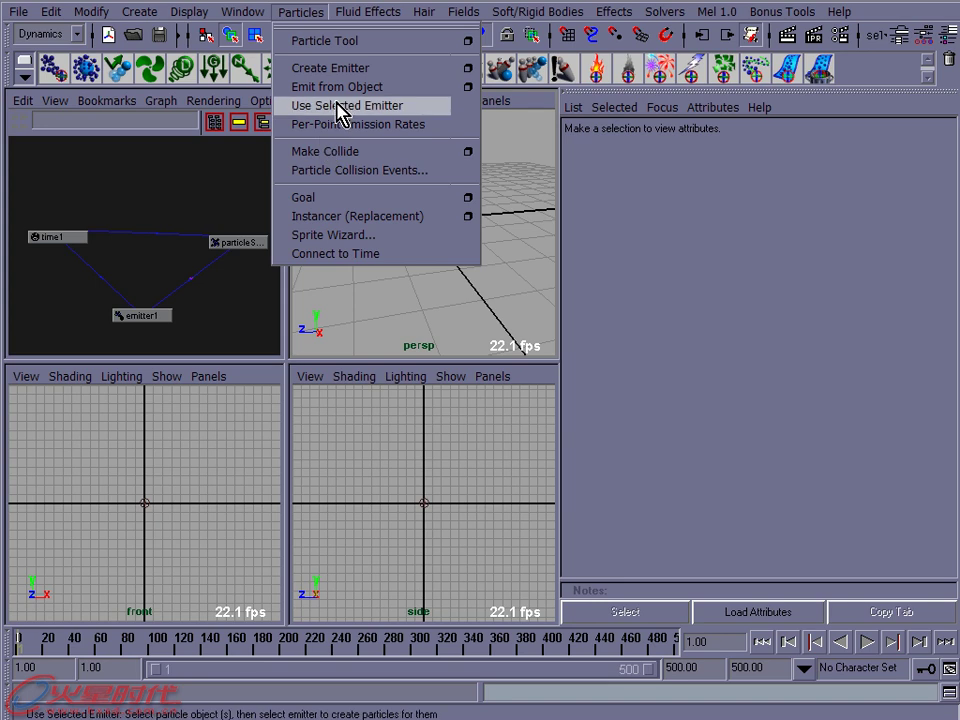
left_click(386, 299)
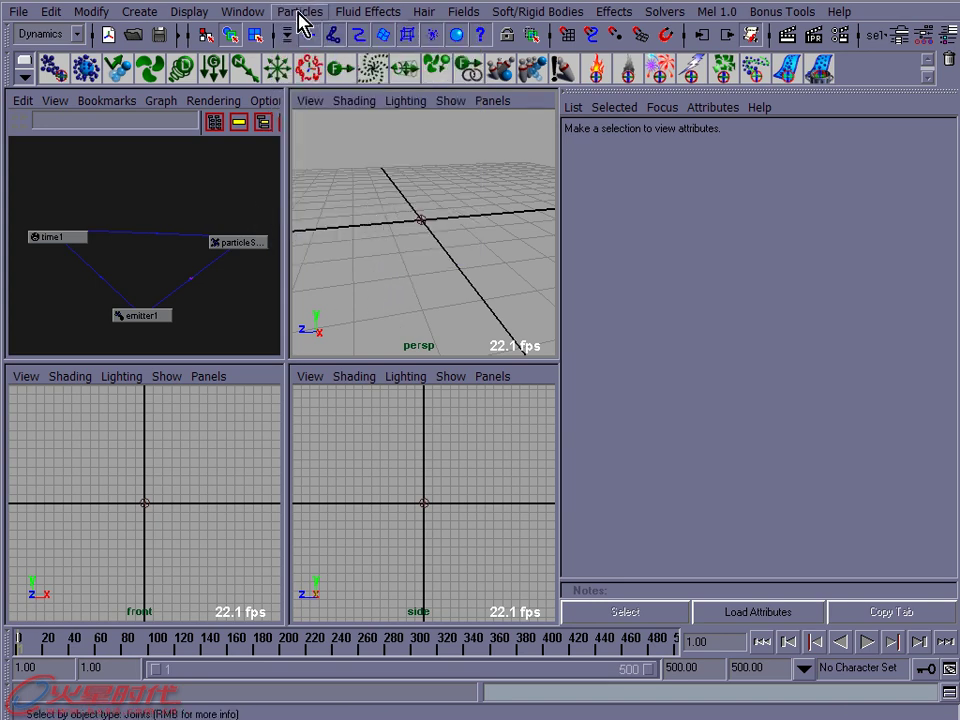
left_click(302, 14)
Play the simulation, select the emitted particles, then replay it from frame 1
left_click(350, 317)
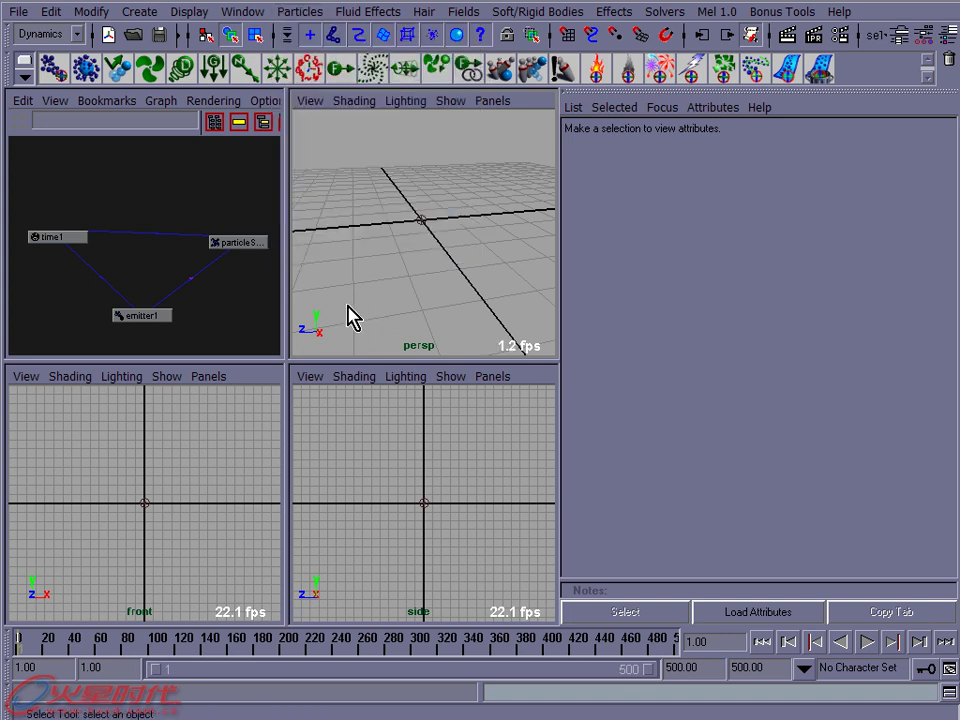
key("alt+v")
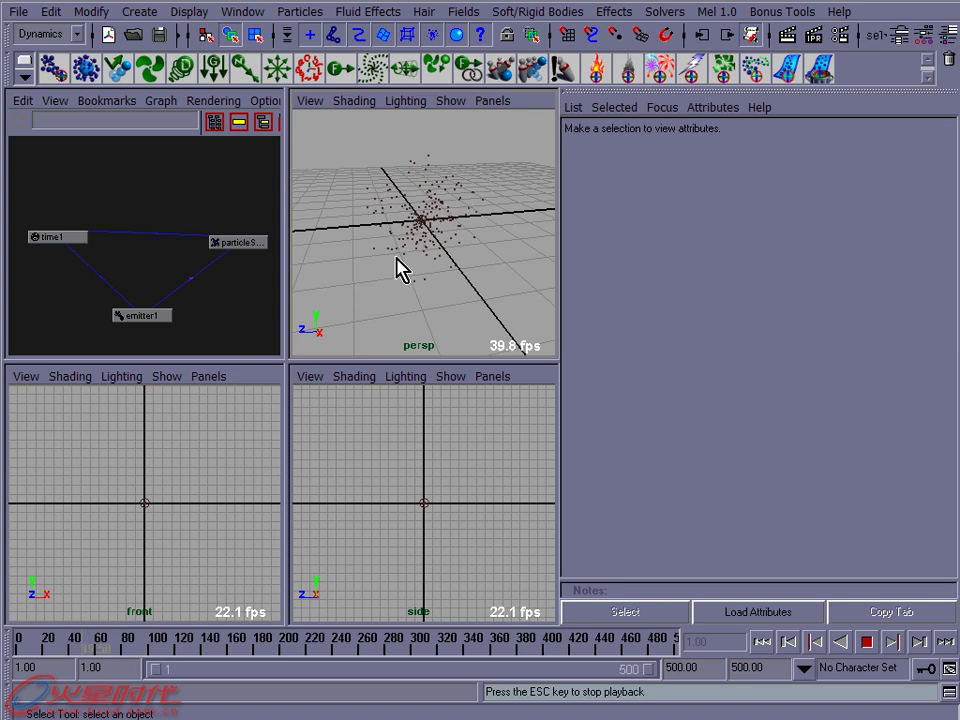
key("Escape")
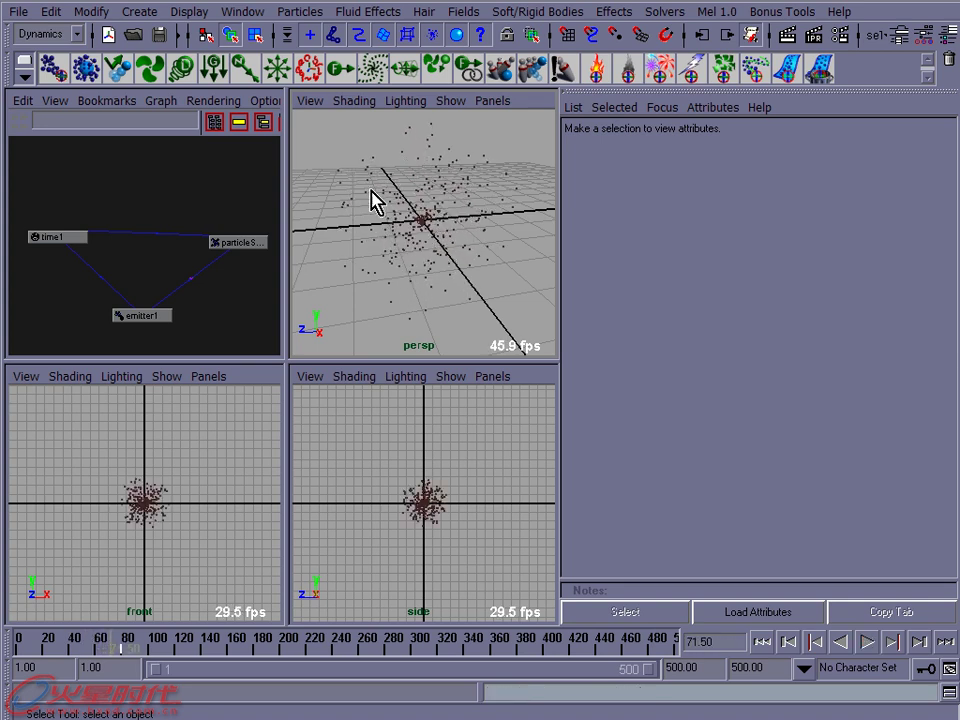
left_click_drag(371, 199, 378, 183, "alt")
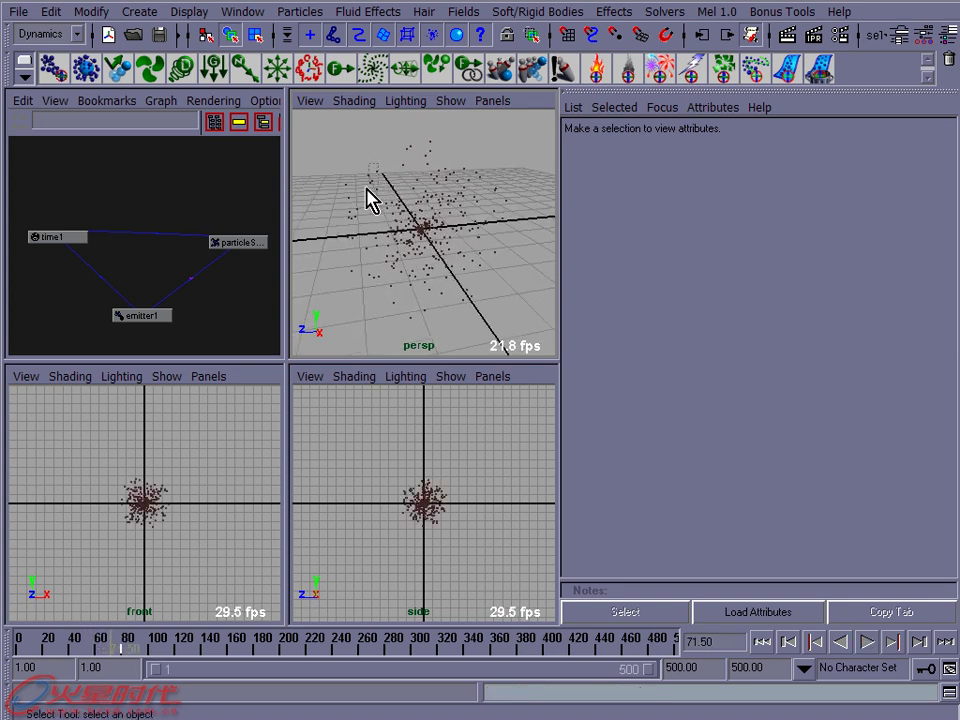
left_click(369, 197)
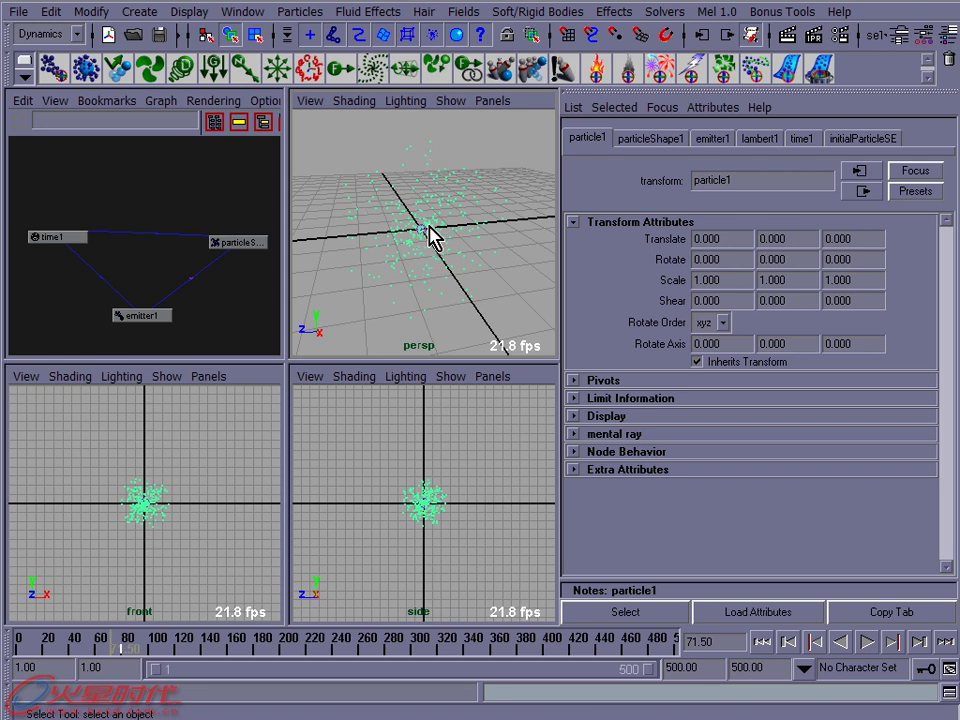
left_click_drag(400, 170, 444, 139)
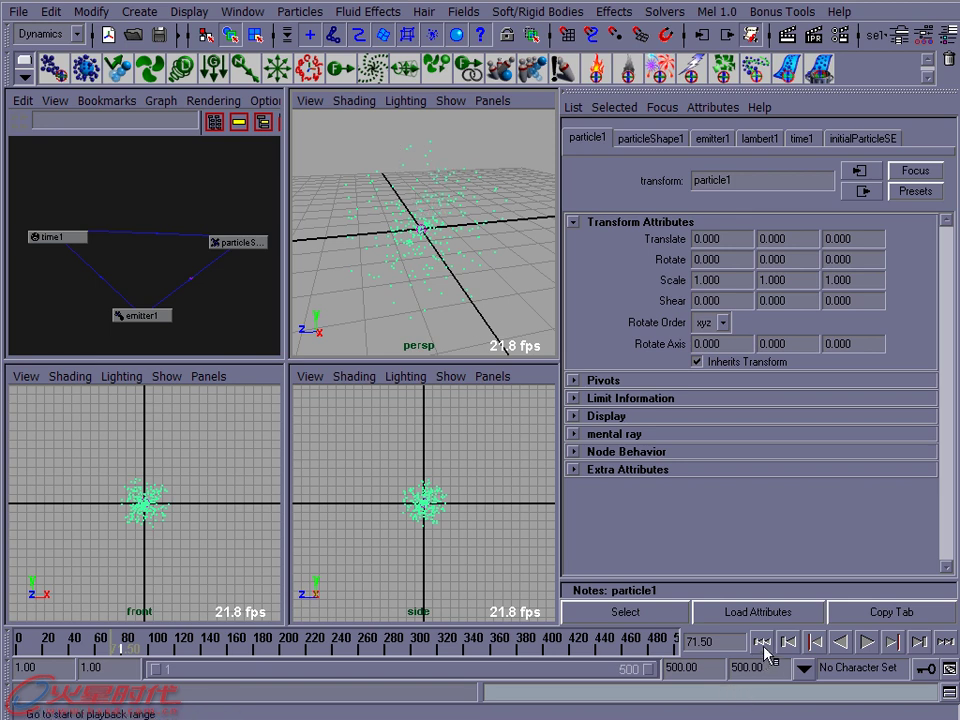
left_click(763, 642)
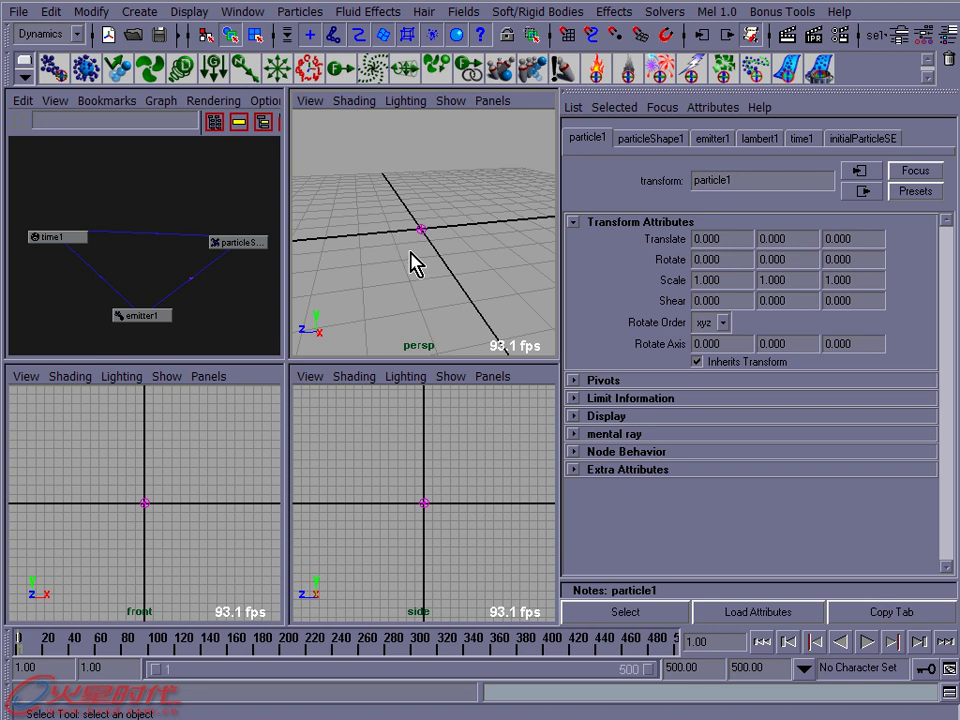
left_click(866, 642)
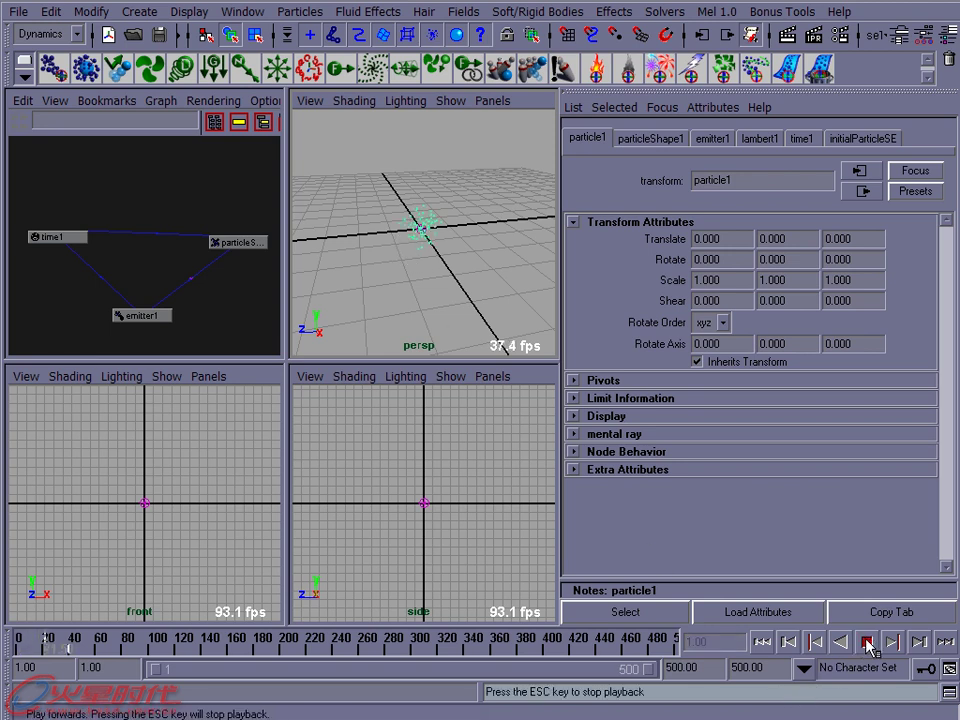
left_click(867, 644)
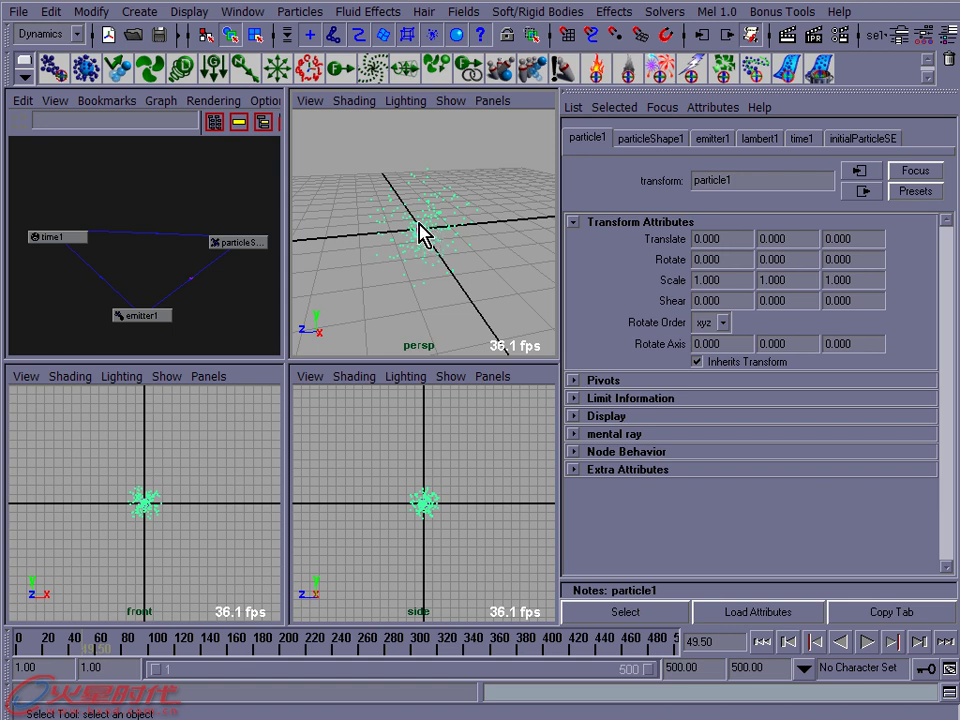
Select emitter1 then particle1, rewind, and play again stopping at frame 39.5
left_click(165, 316)
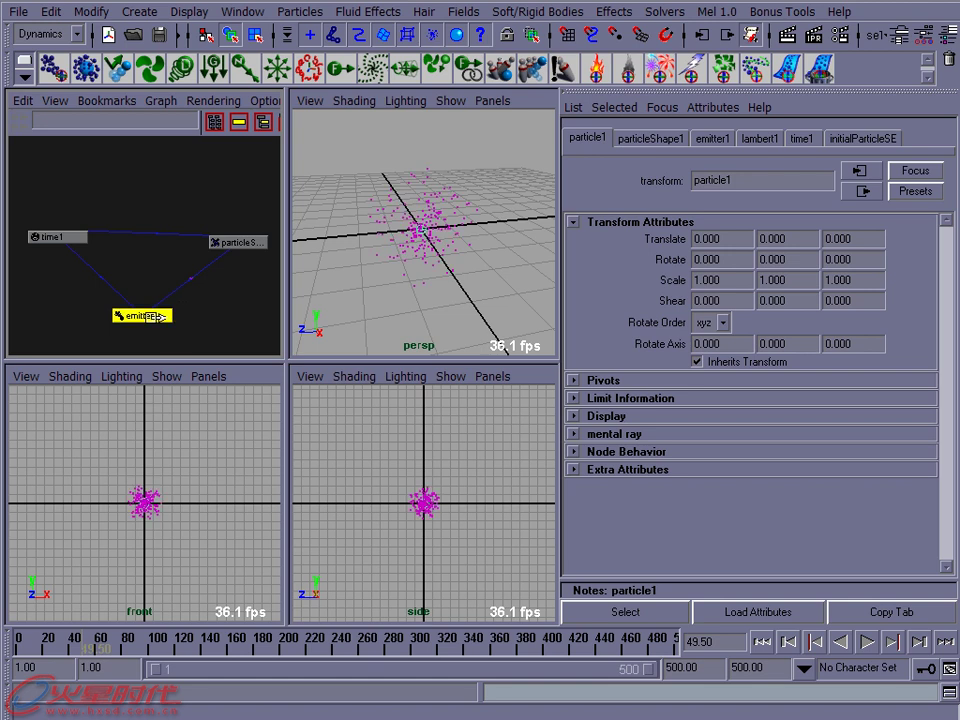
left_click(460, 195)
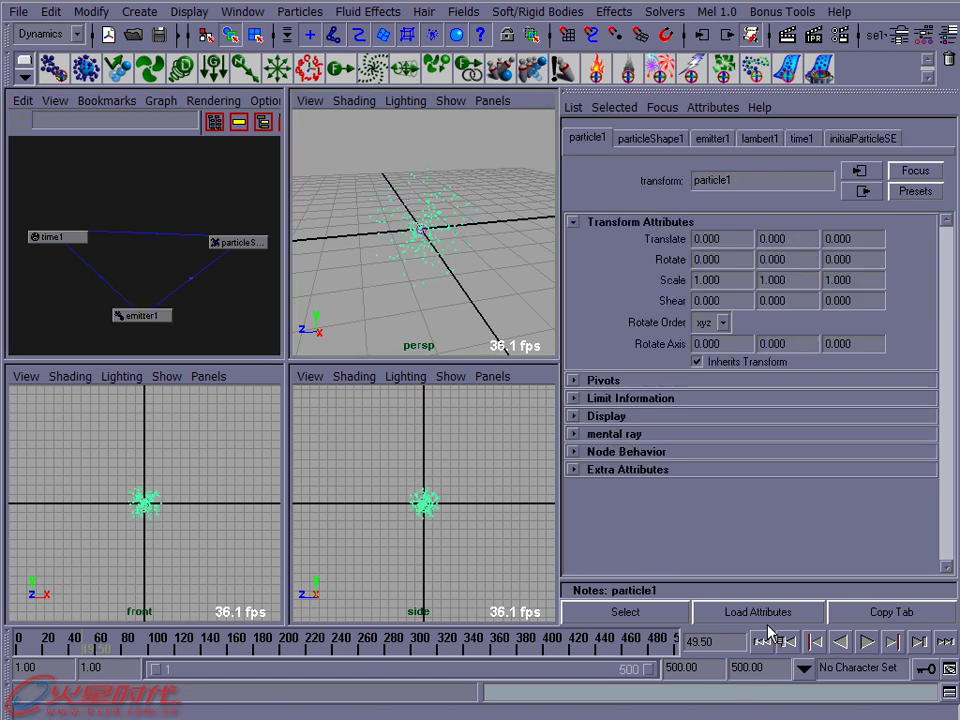
key("alt+shift+v")
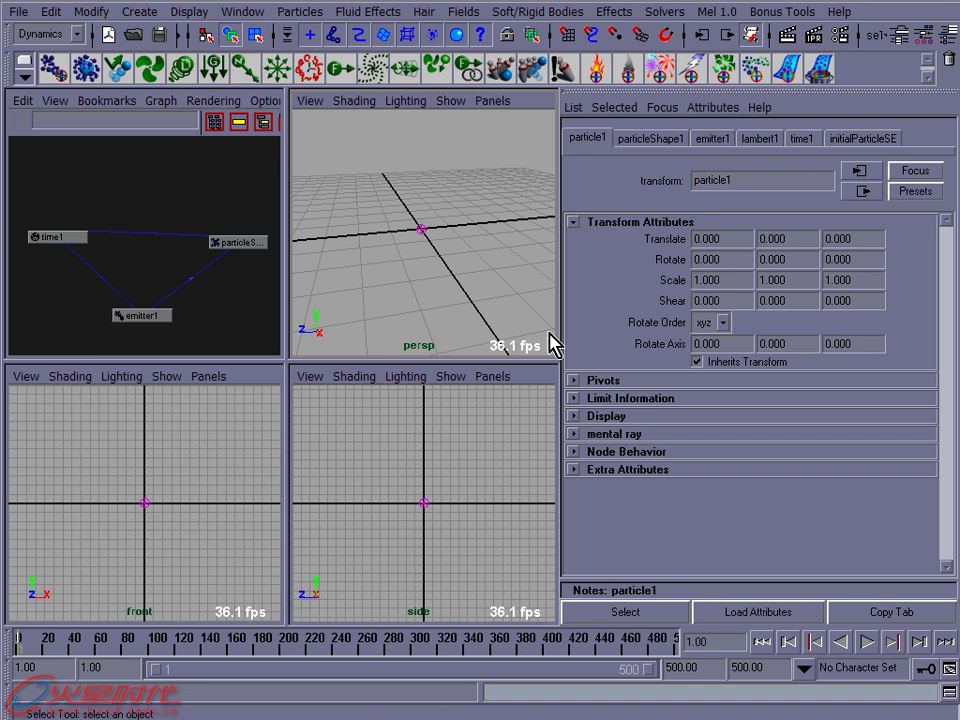
left_click(868, 643)
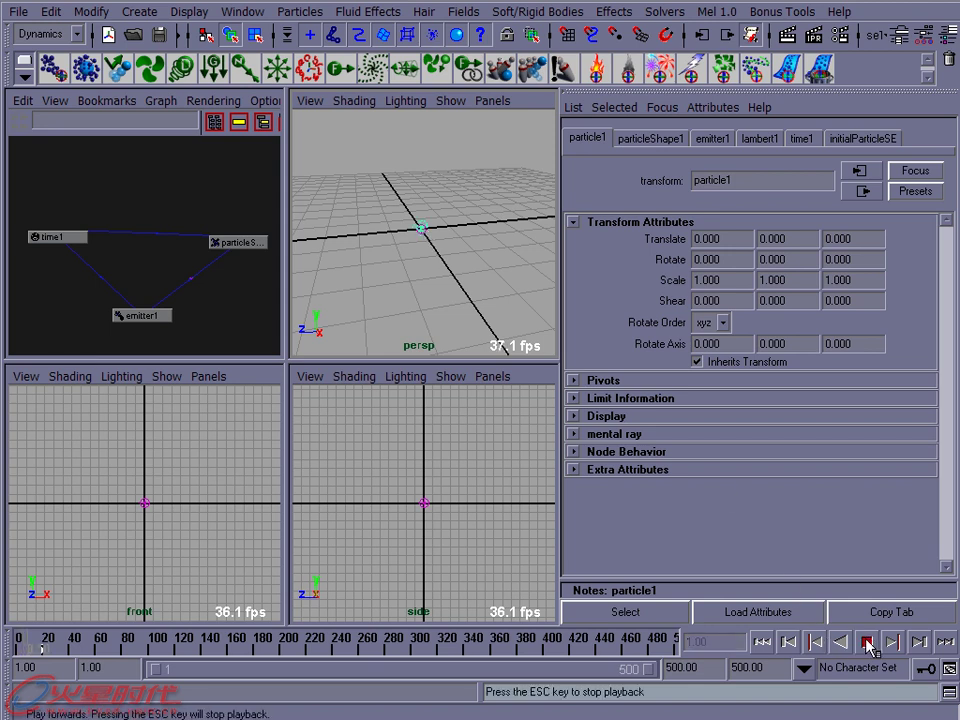
left_click(868, 643)
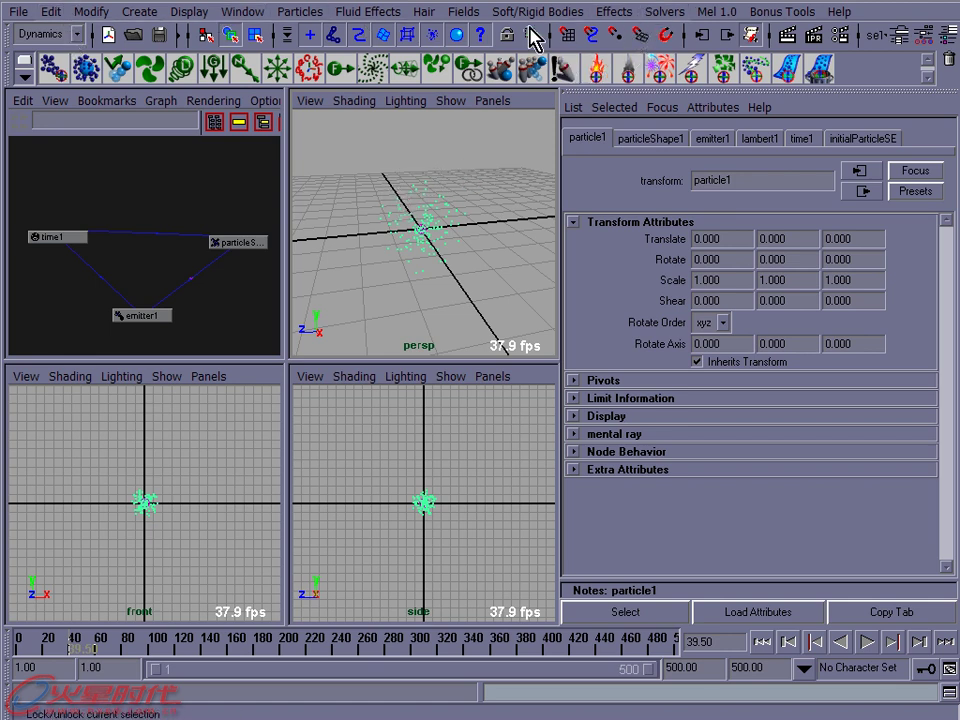
Store the current particle cloud via Solvers > Initial State > Set for Selected, then rewind to frame 1
left_click(657, 20)
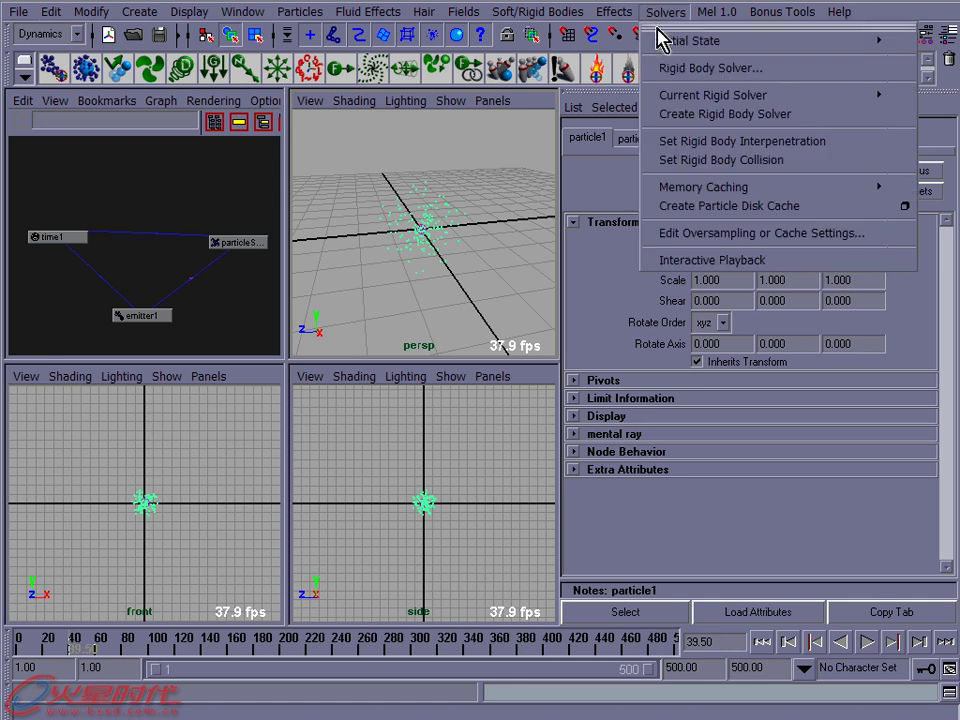
left_click(660, 31)
left_click_drag(670, 17, 434, 96)
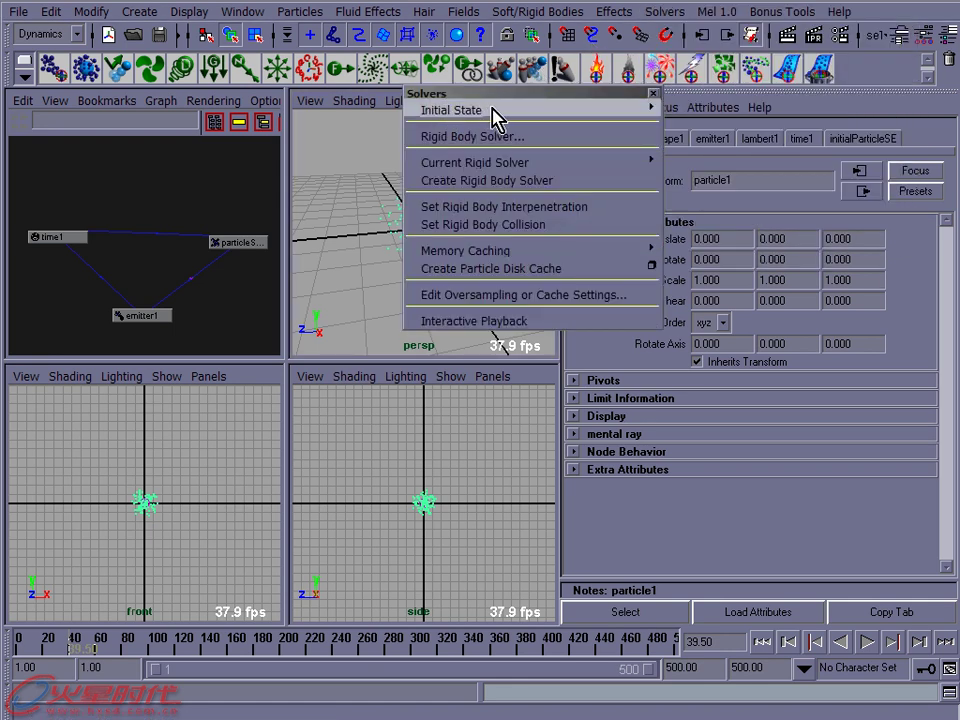
left_click(492, 110)
left_click(718, 116)
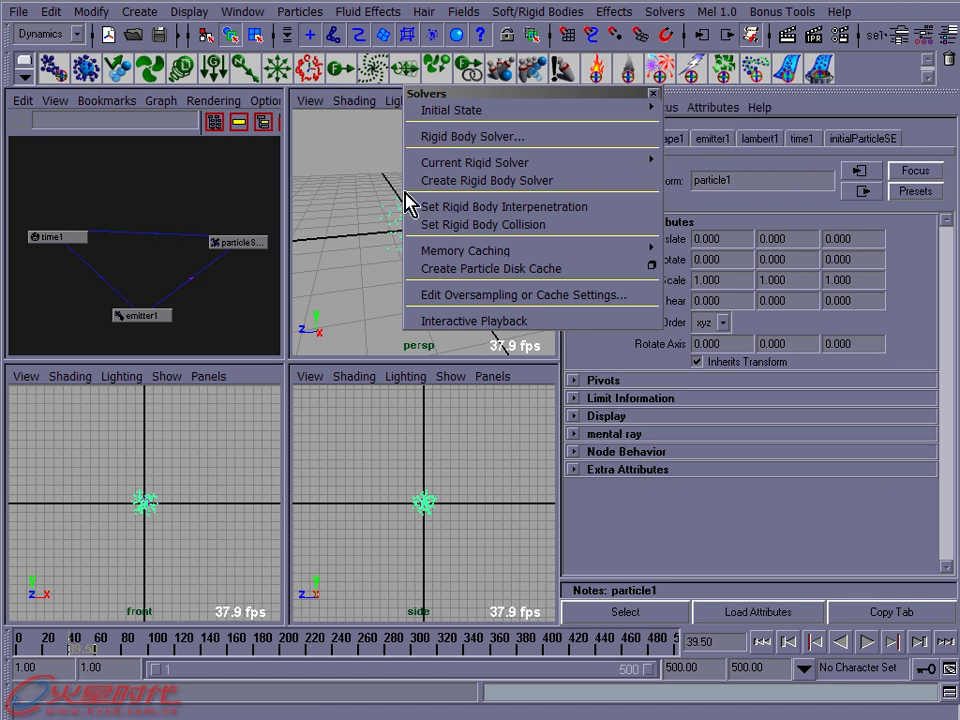
left_click(650, 112)
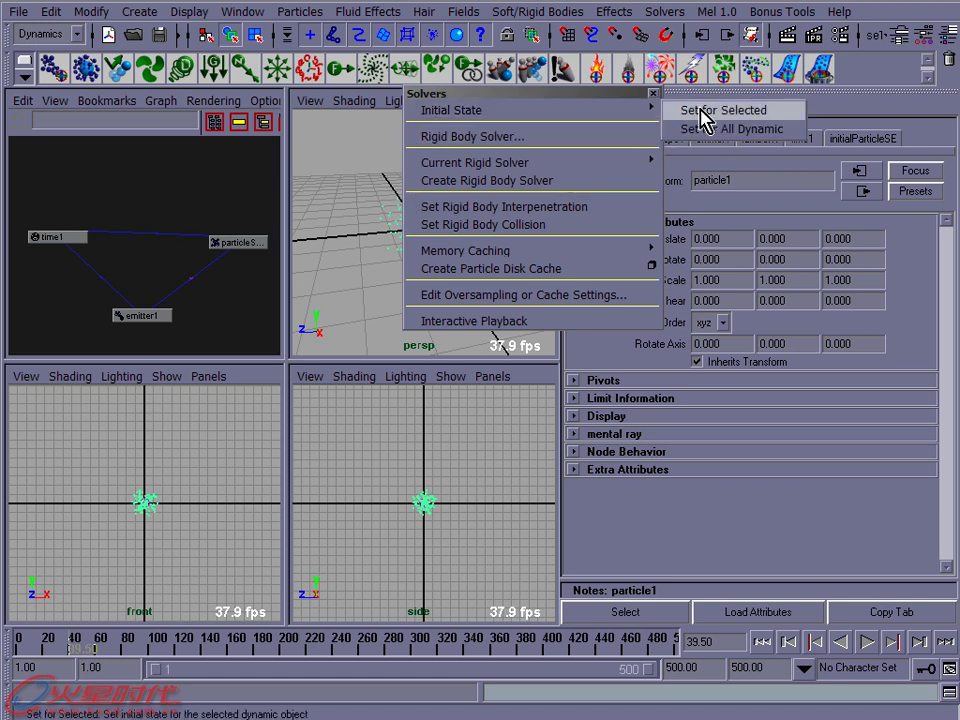
left_click(705, 112)
left_click(653, 93)
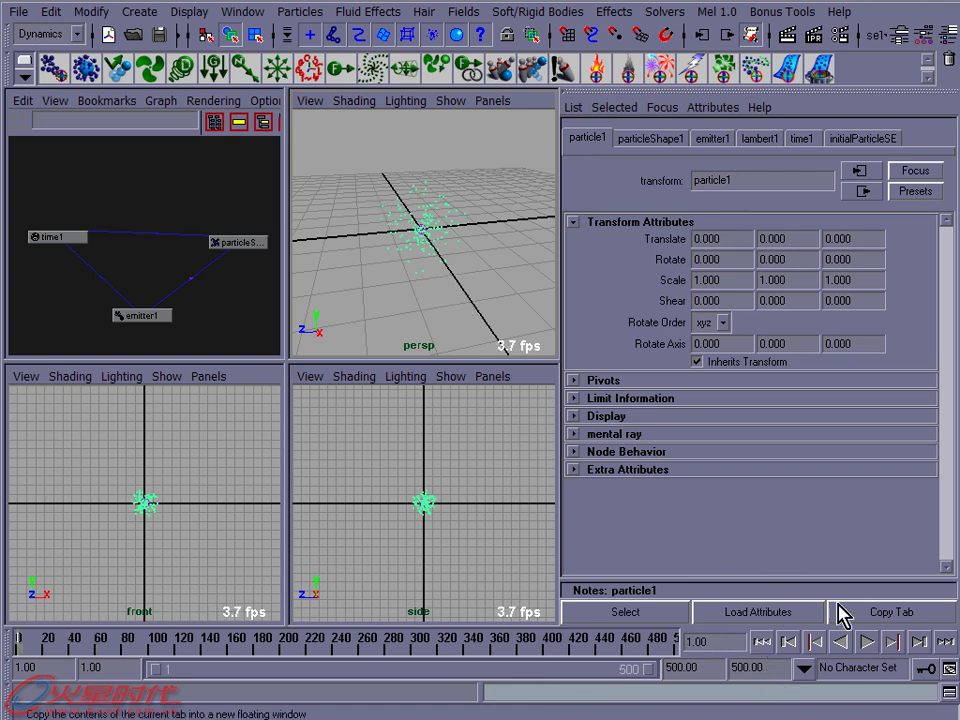
left_click(761, 642)
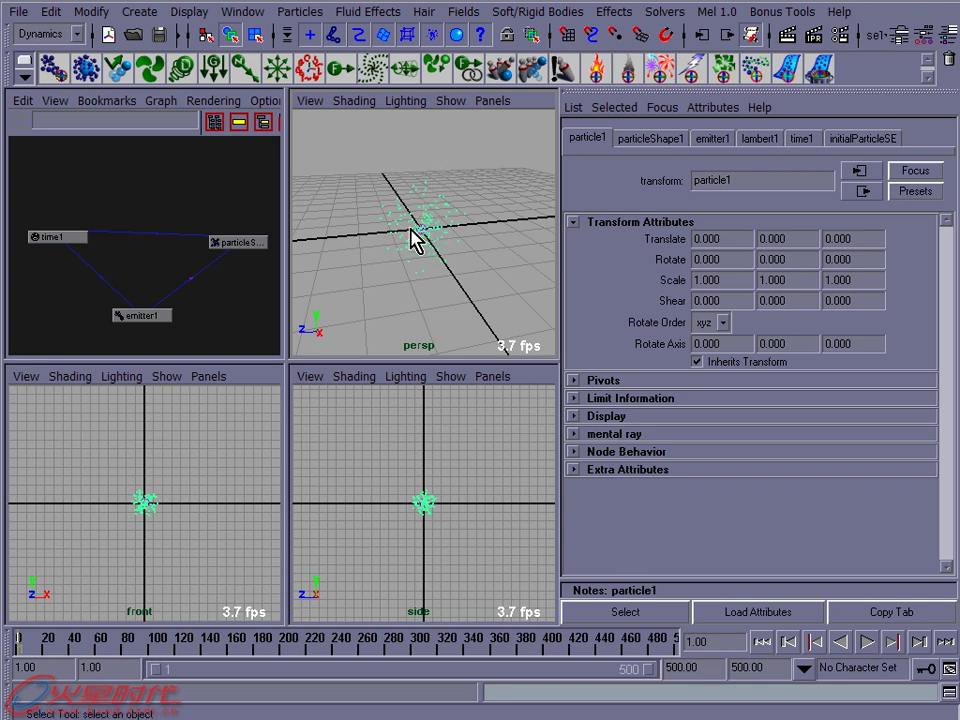
Play the simulation, stop it at frame 12.5, and reset the time to frame 1
left_click(866, 641)
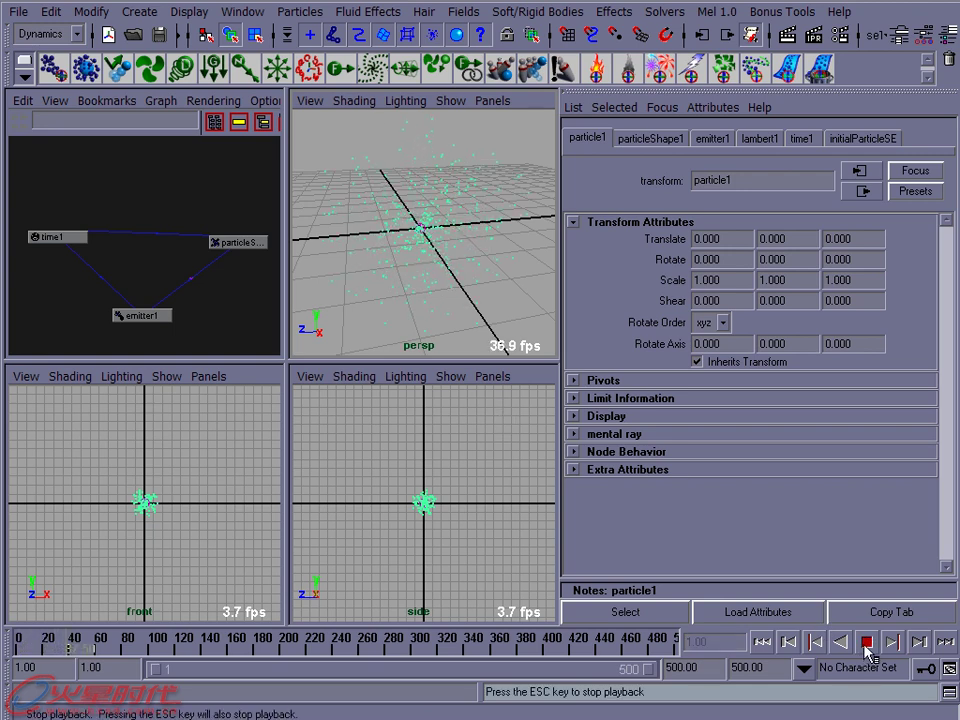
left_click(866, 641)
left_click(773, 635)
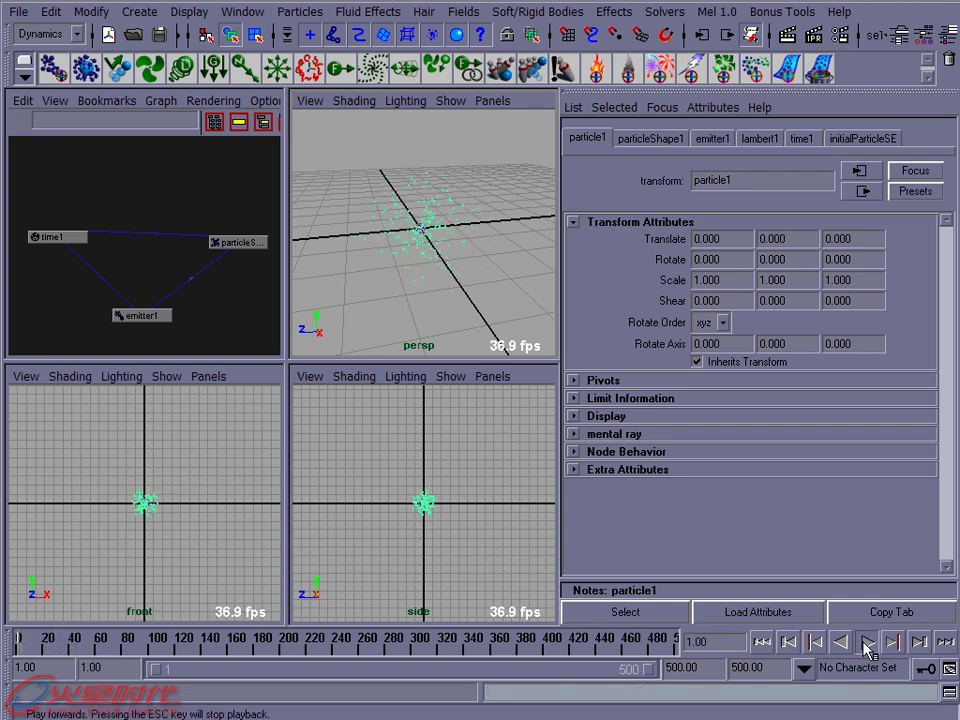
left_click(866, 641)
left_click(866, 641)
left_click(762, 641)
Select emitter1 and particleShape1 in the Hypergraph, then drag emitter1 onto particleShape1
left_click_drag(440, 157, 398, 195)
left_click_drag(439, 242, 414, 237, "alt")
scroll(180, 272, "down", 1)
left_click(143, 283)
left_click_drag(143, 283, 153, 292)
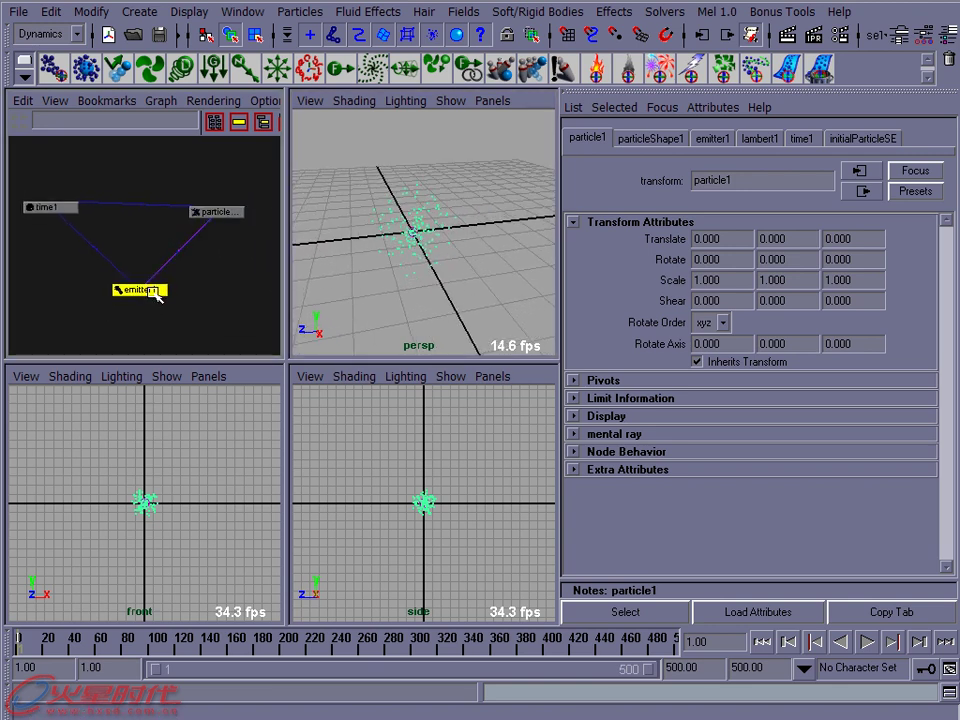
left_click(210, 208)
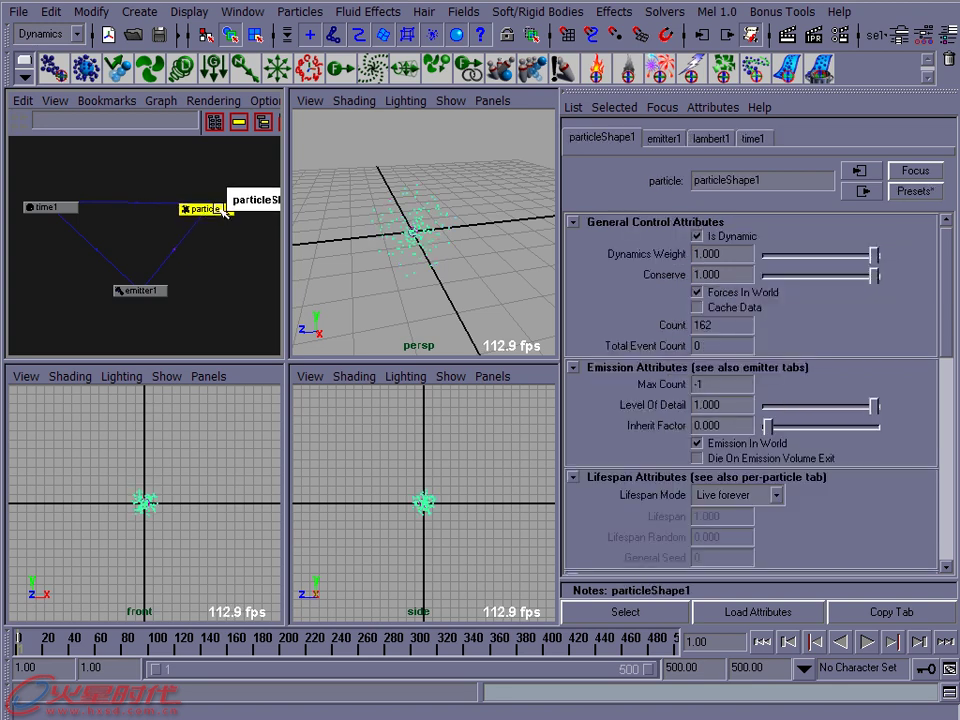
middle_click_drag(222, 212, 213, 216)
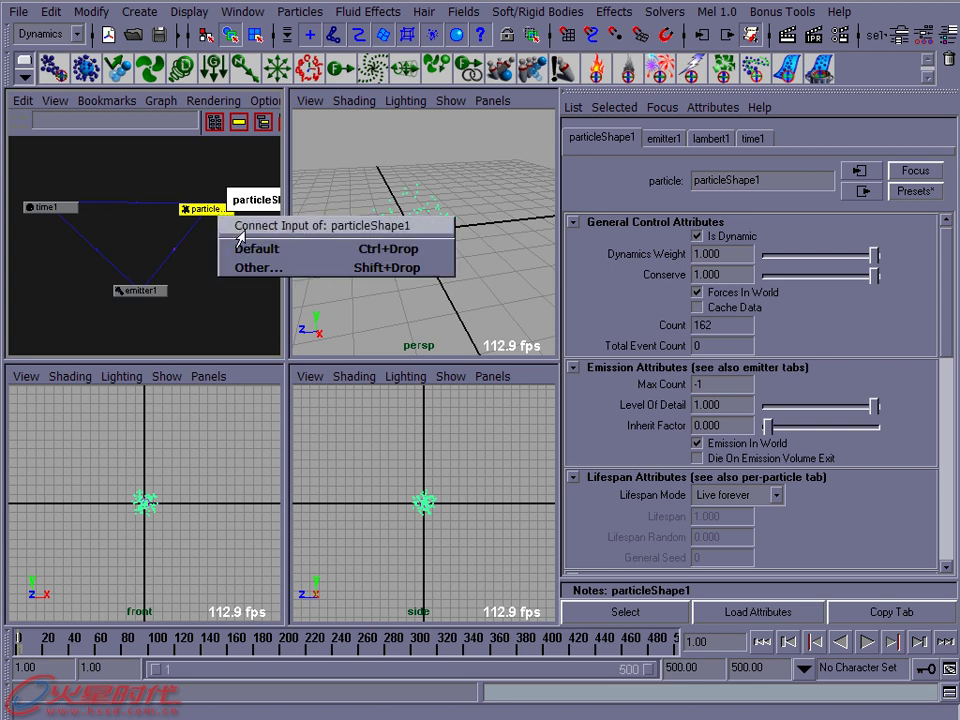
Choose Other… to open the Connection Editor, reposition its window and scroll the Outputs list
left_click(260, 267)
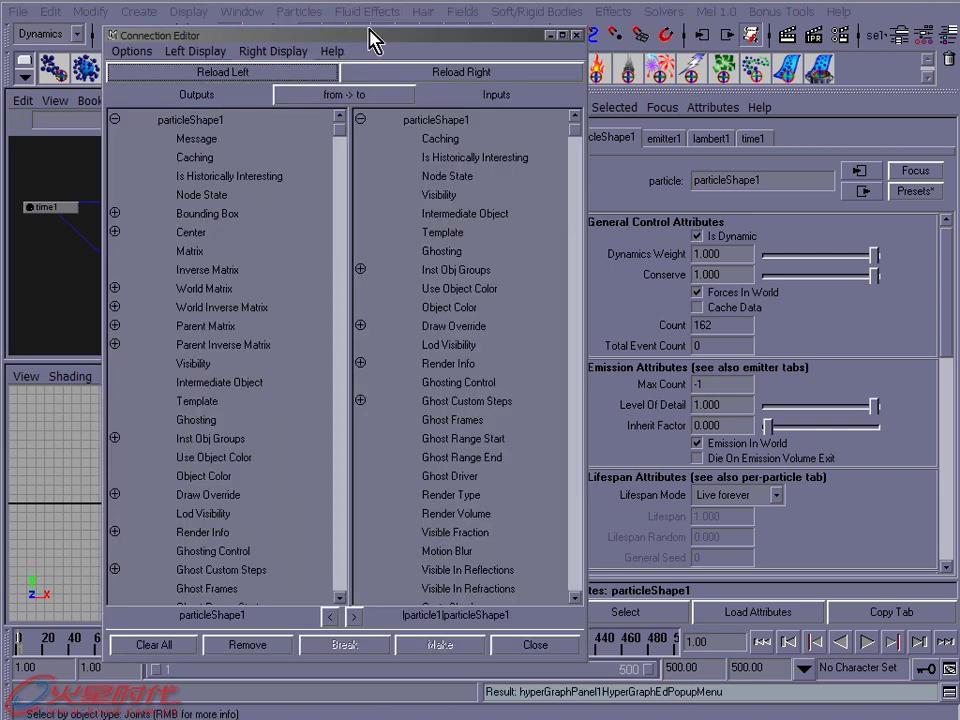
mouse_move(353, 38)
left_mouse_down()
mouse_move(396, 17)
mouse_move(499, 23)
left_mouse_up()
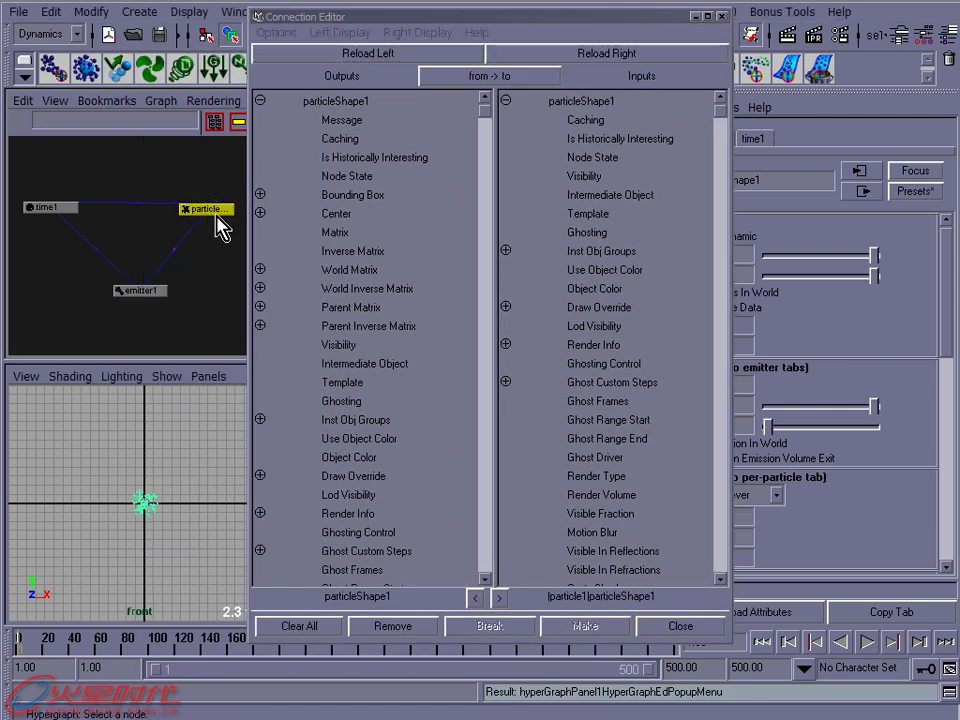
middle_click_drag(196, 204, 217, 218)
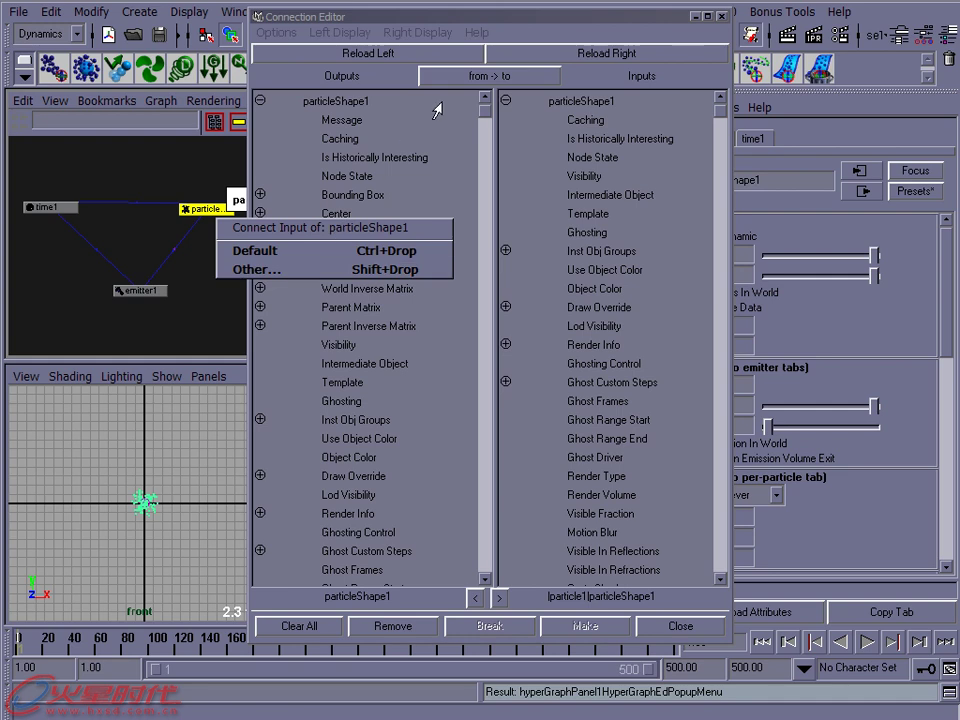
left_click(418, 40)
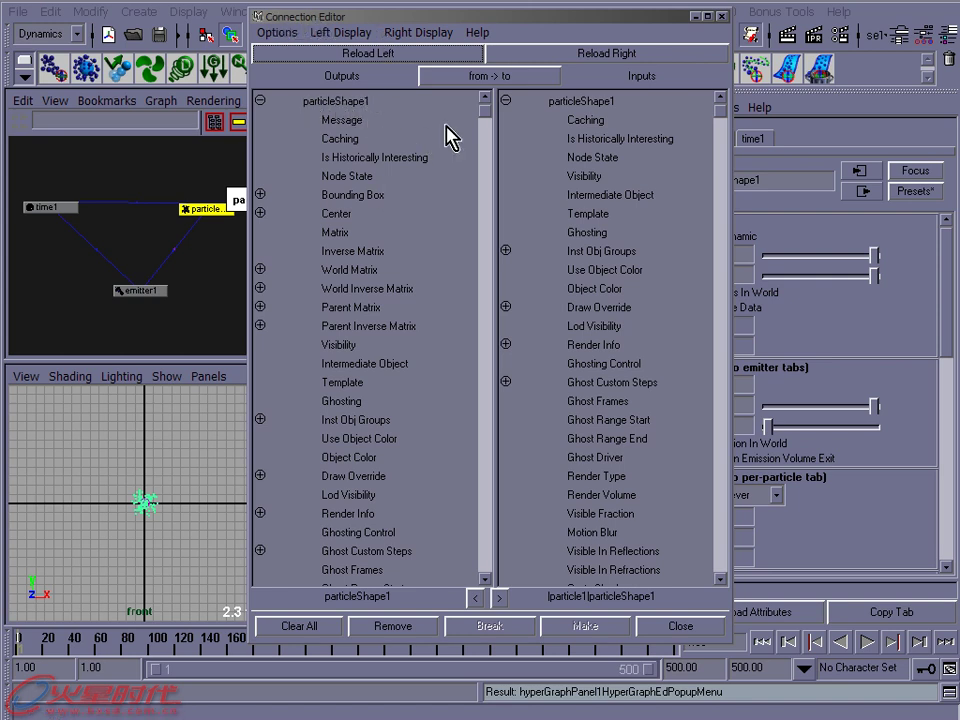
mouse_move(484, 125)
left_mouse_down()
mouse_move(493, 471)
mouse_move(480, 124)
mouse_move(489, 321)
mouse_move(485, 166)
left_mouse_up()
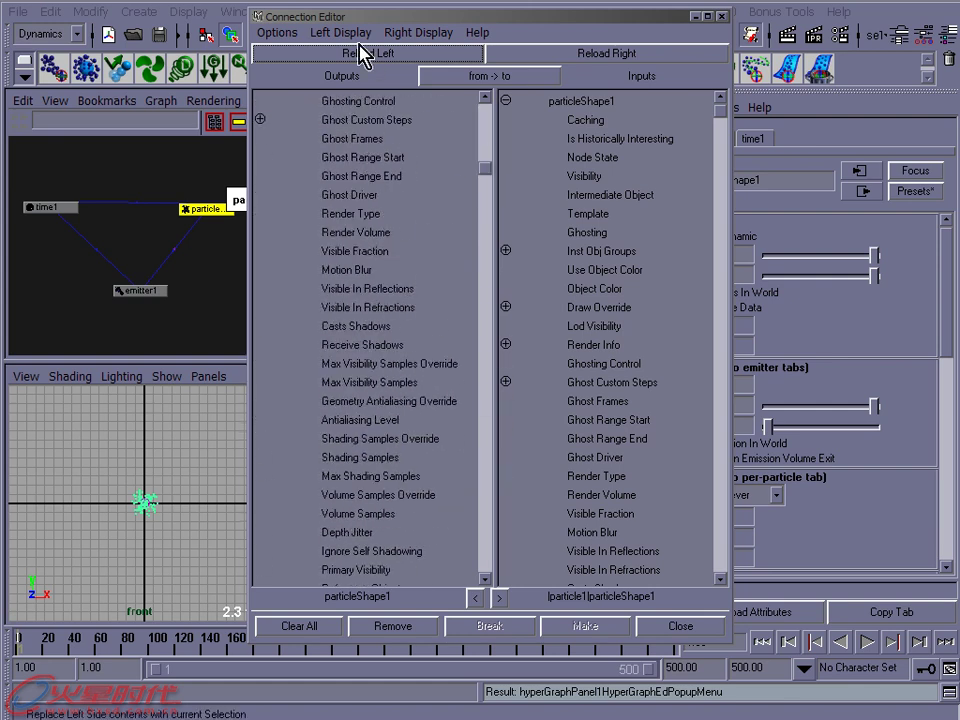
left_click(340, 33)
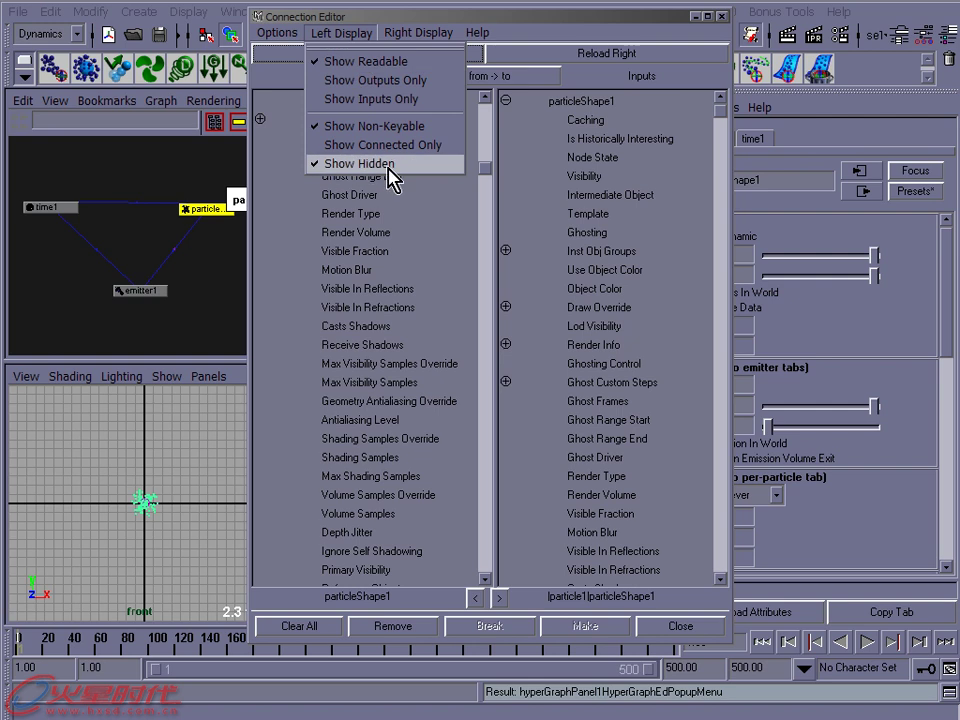
left_click_drag(413, 8, 413, 4)
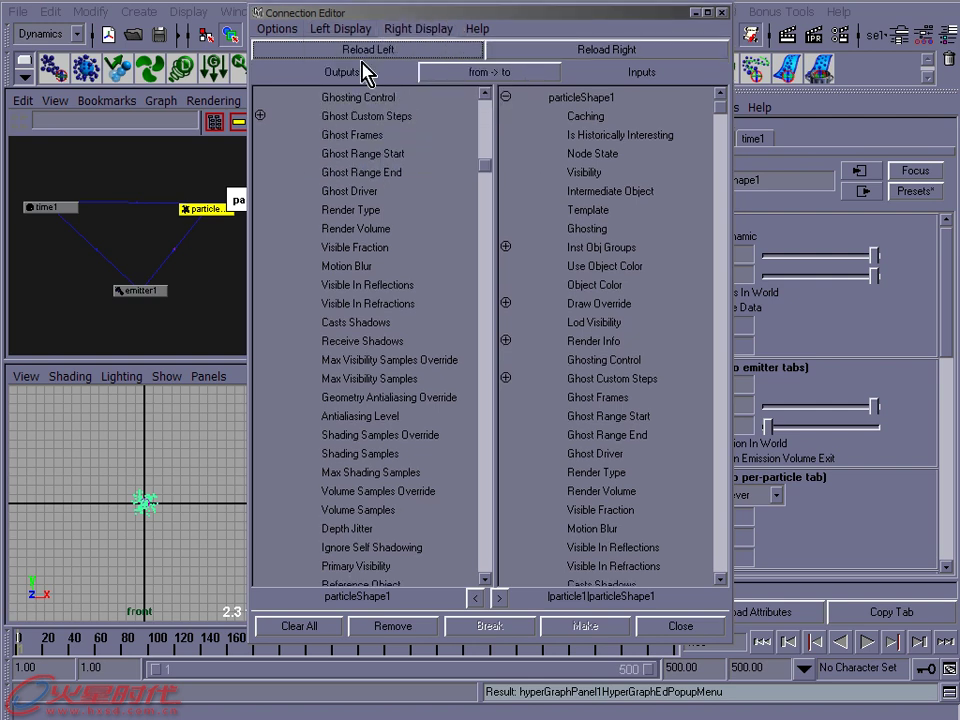
left_click(343, 29)
left_click(347, 123)
left_click(334, 36)
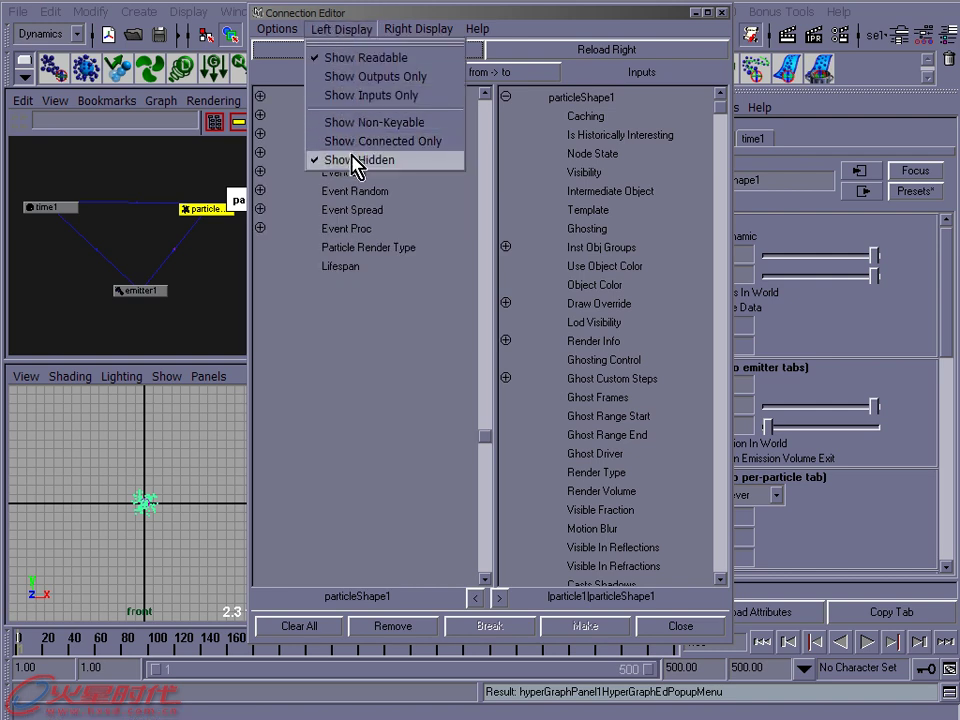
left_click(337, 158)
left_click(337, 28)
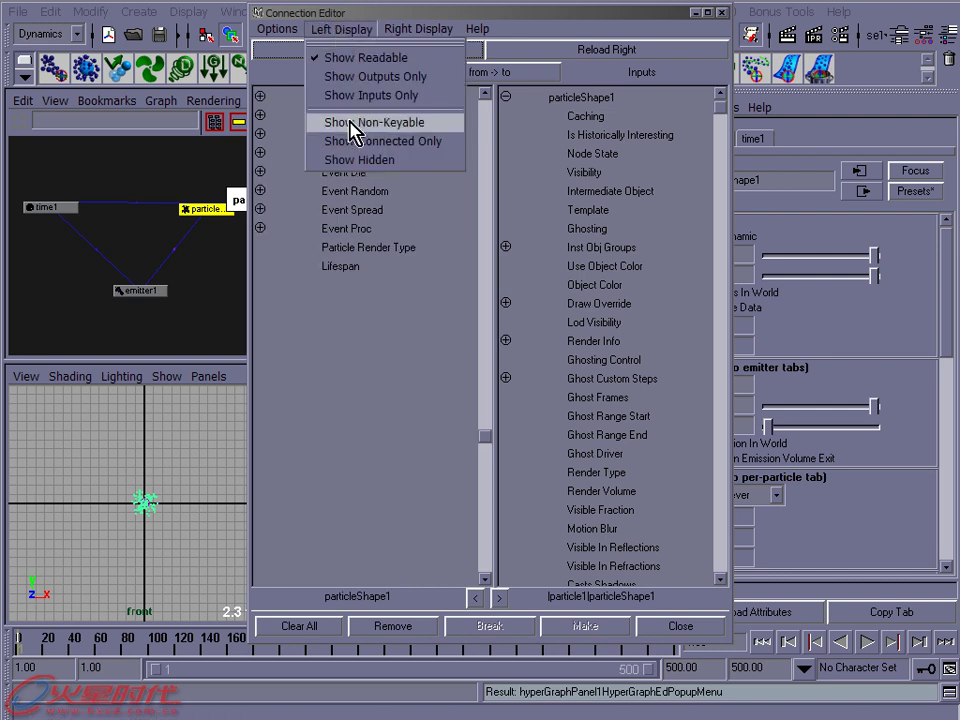
left_click(347, 122)
left_click(340, 30)
left_click(343, 159)
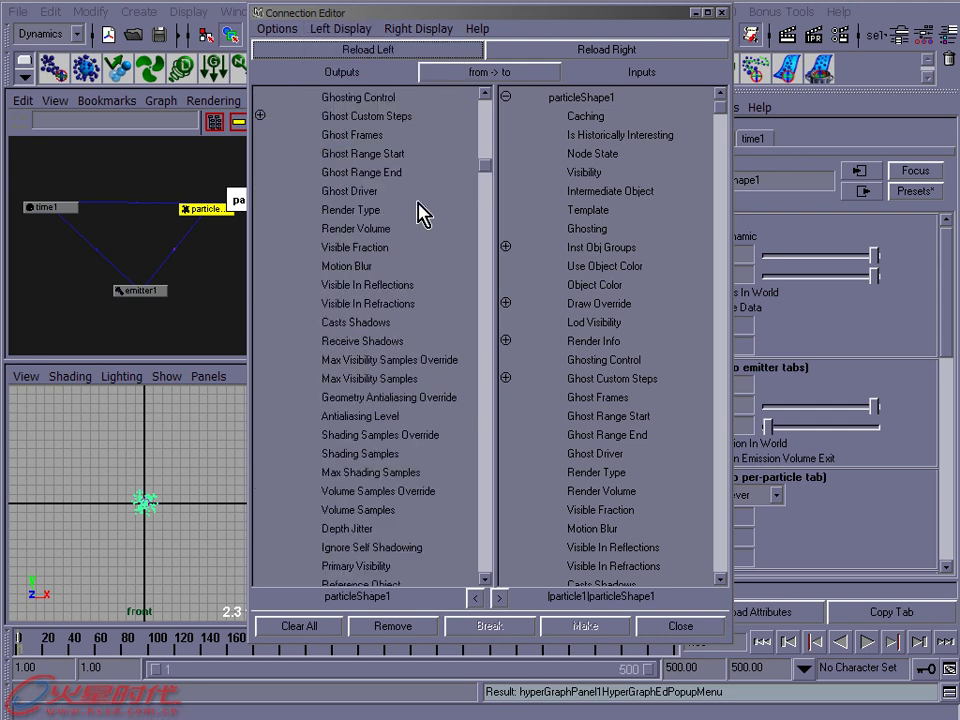
left_click_drag(480, 168, 488, 272)
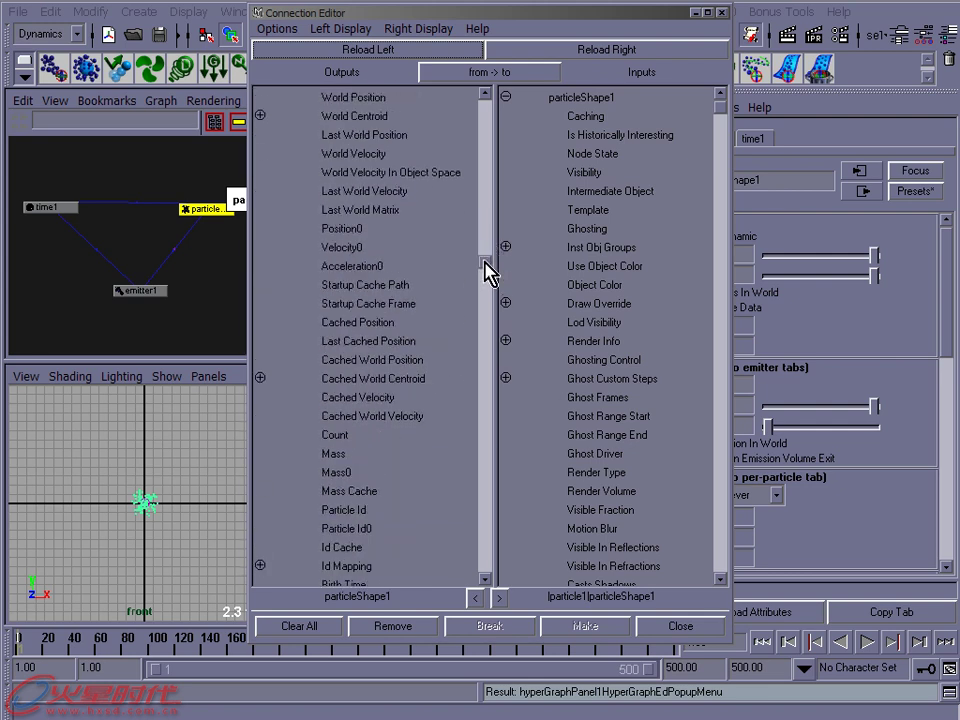
Browse particleShape1's outputs Position0, Velocity0, Mass0, Particle Id0 and Birth Time0
left_click(343, 232)
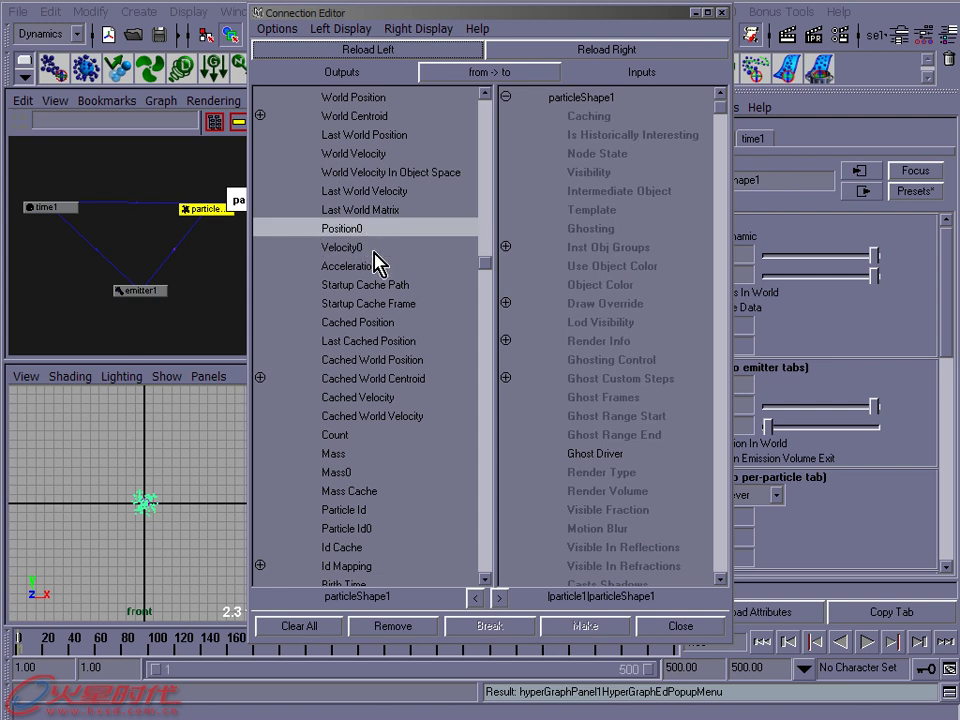
left_click(347, 246)
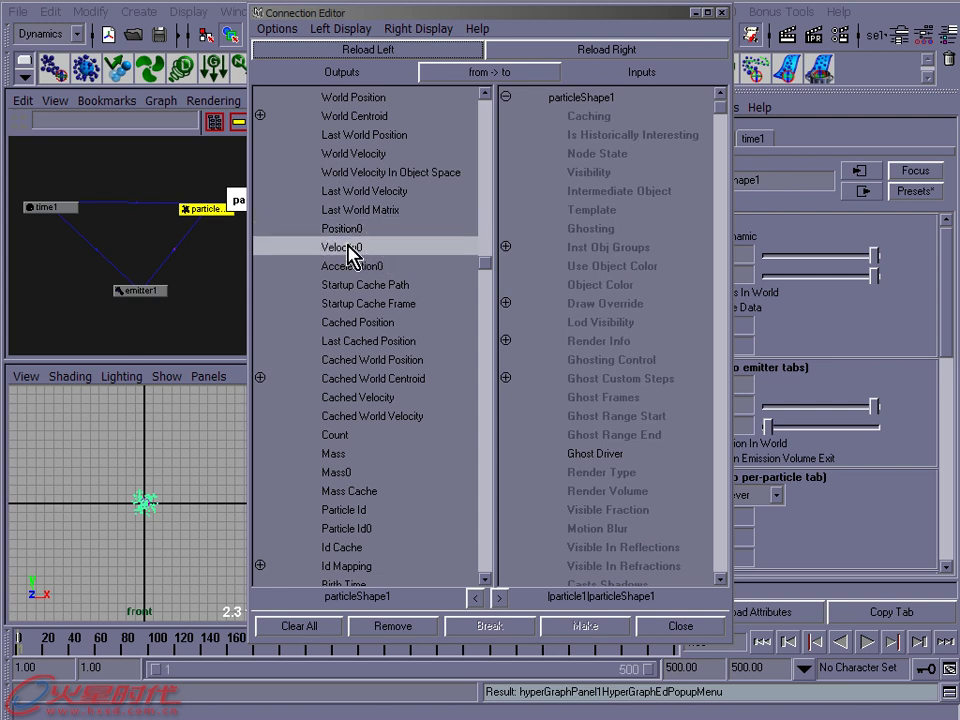
left_click(340, 474)
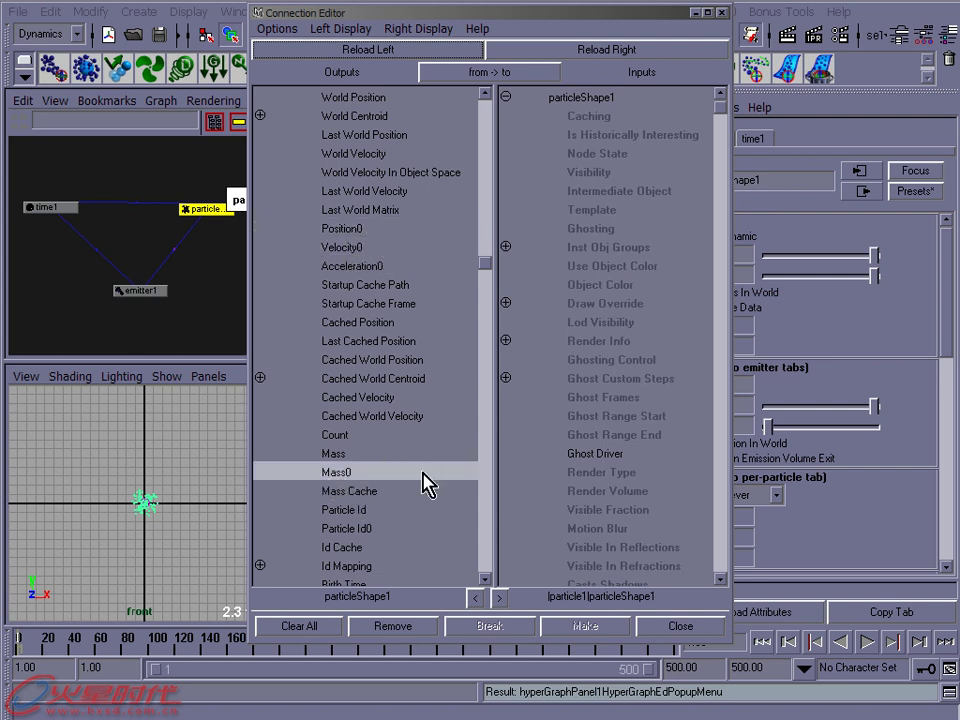
left_click(342, 529)
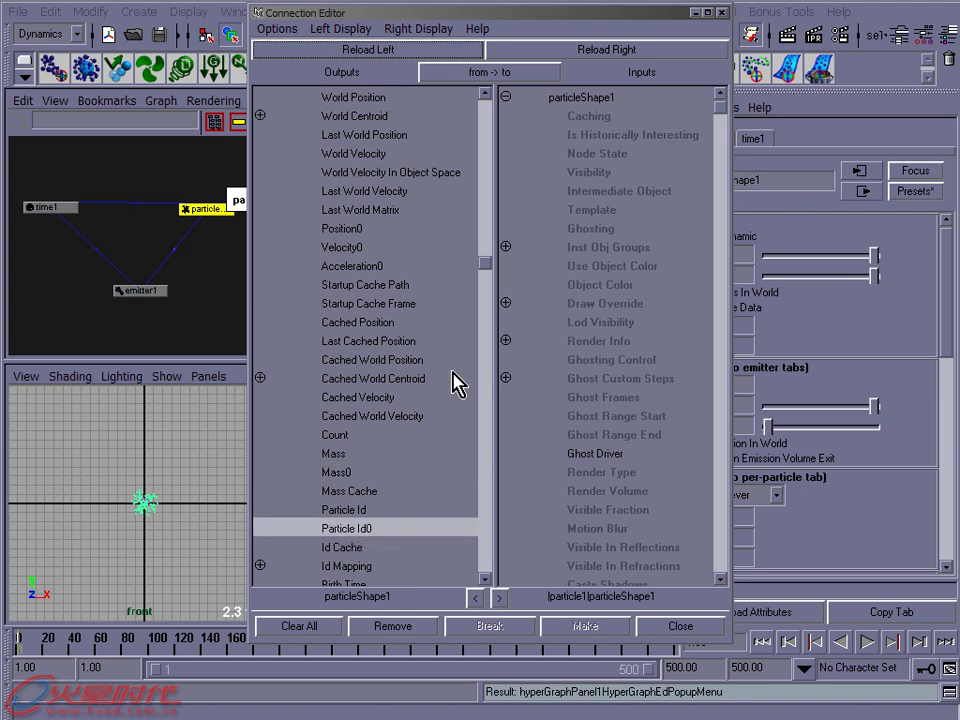
scroll(484, 272, "down", 1)
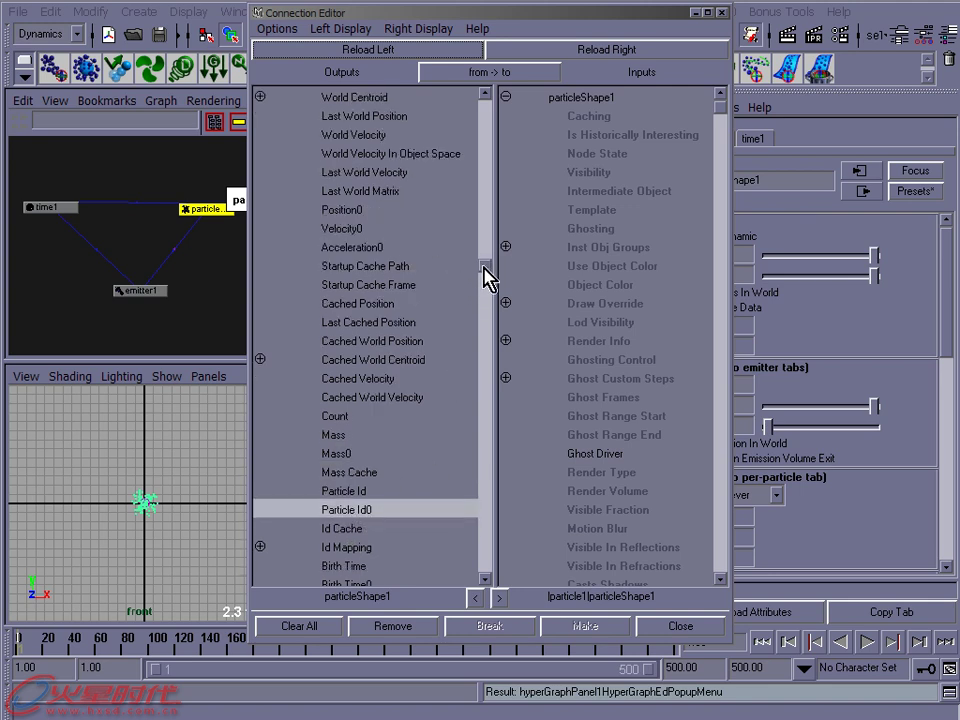
left_click_drag(484, 272, 489, 279)
left_click(341, 548)
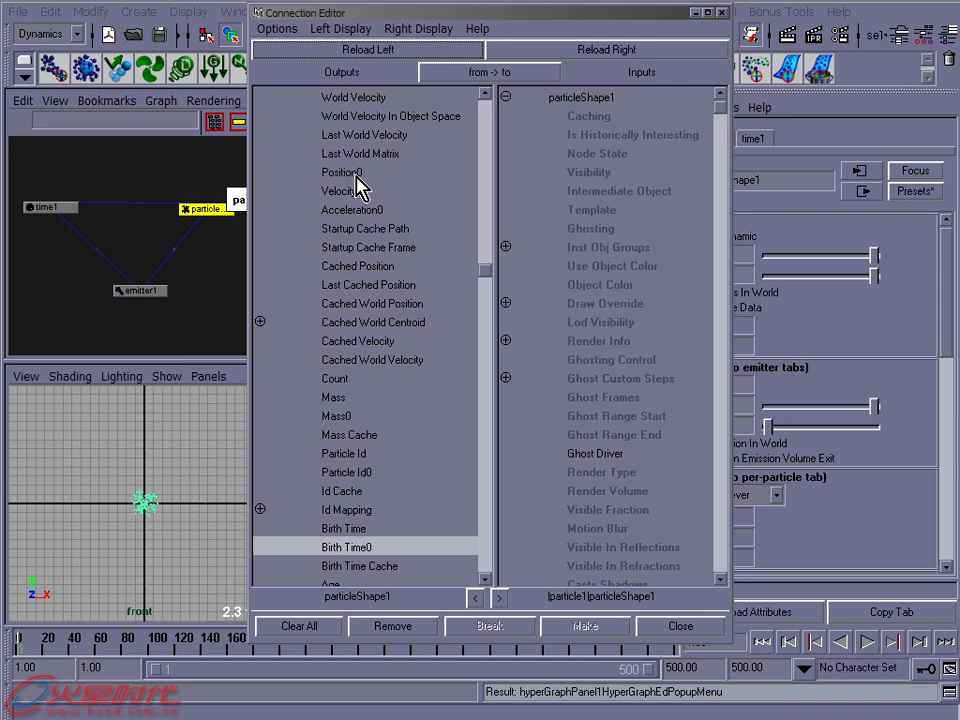
Move the editor aside, then close the Dynamic Relationships window and the Connection Editor
left_click_drag(574, 13, 497, 10)
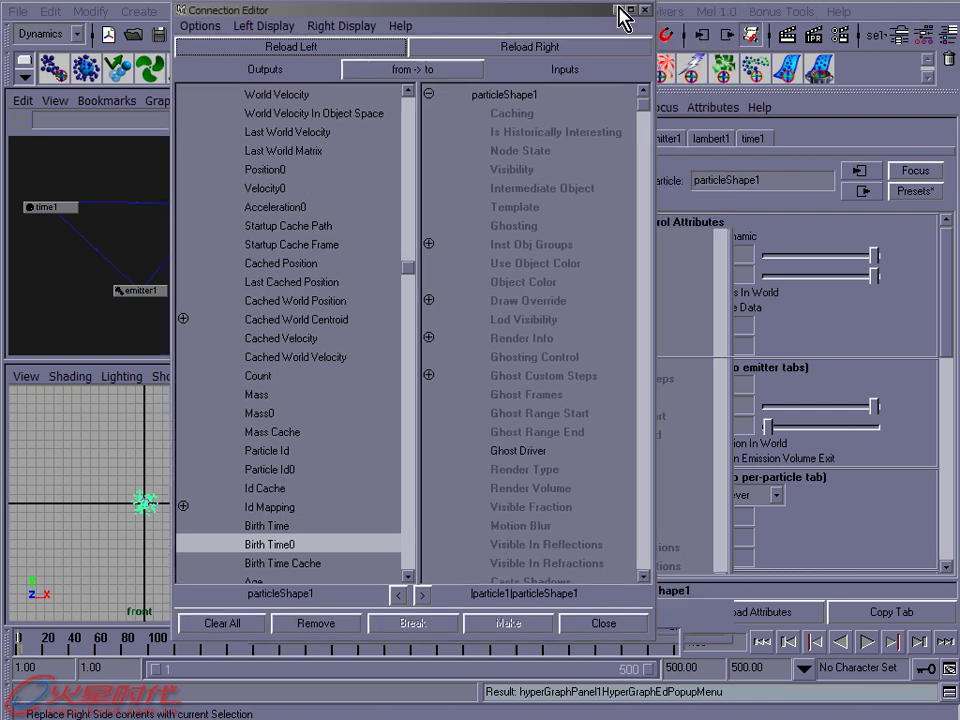
left_click(666, 12)
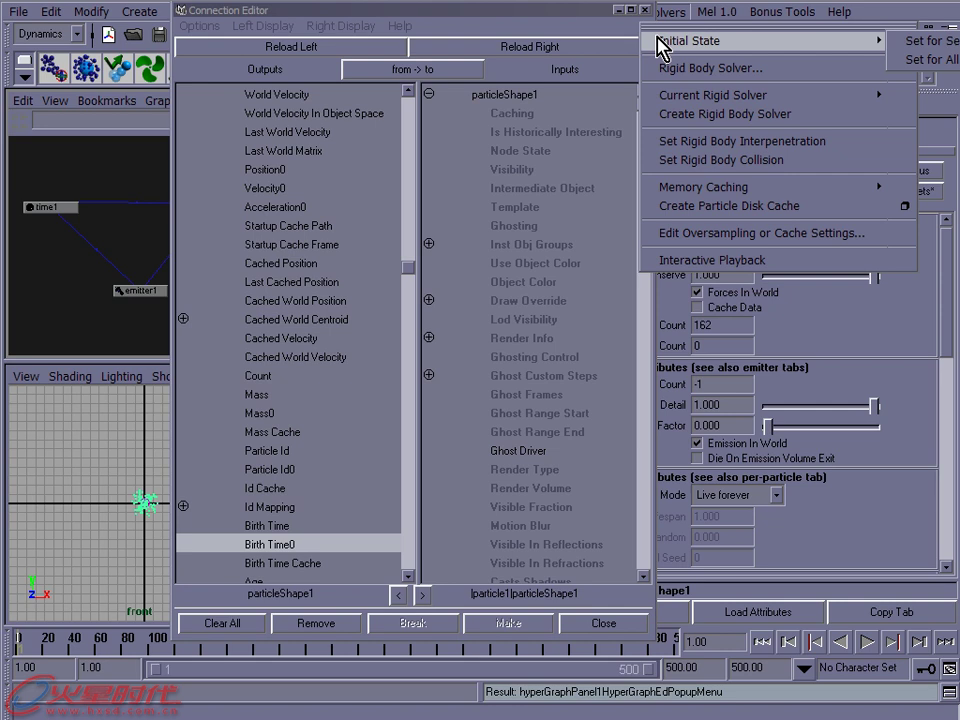
left_click(630, 16)
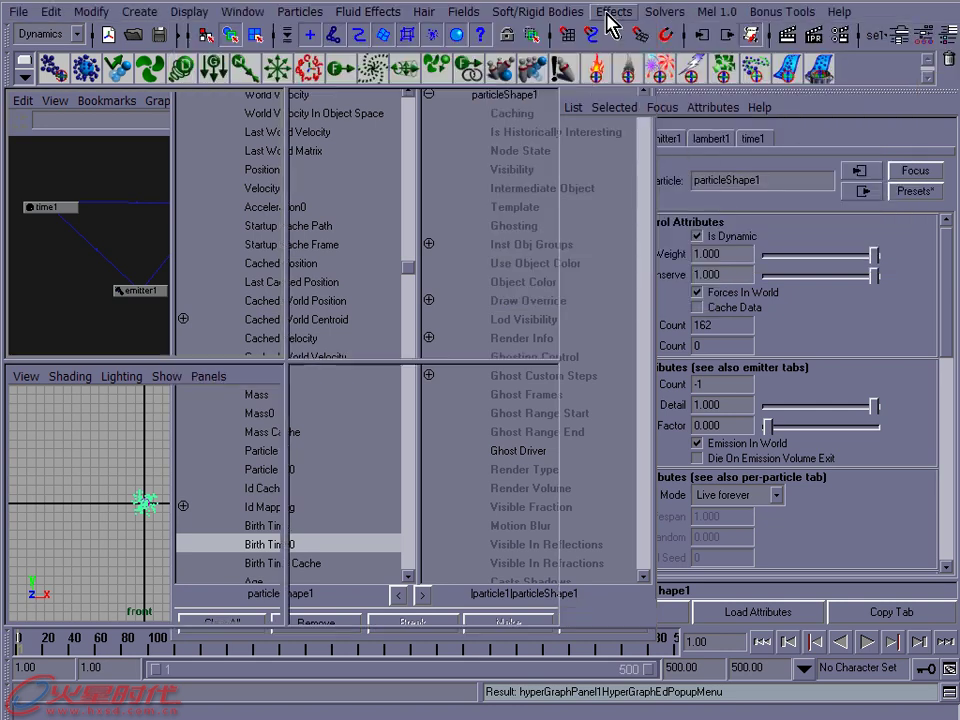
left_click(630, 10)
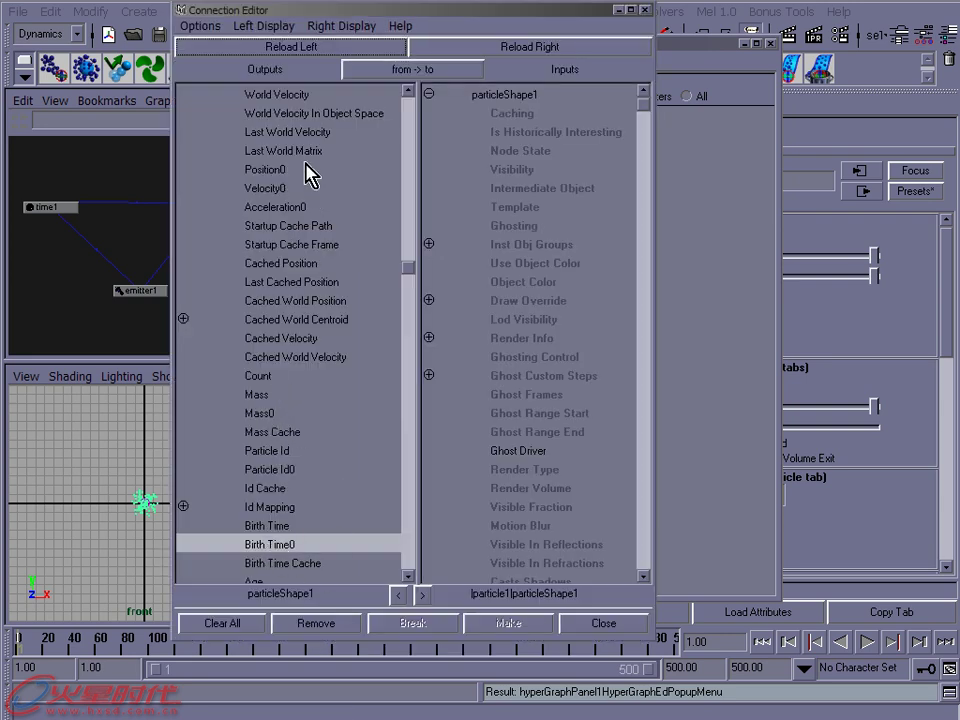
left_click(769, 43)
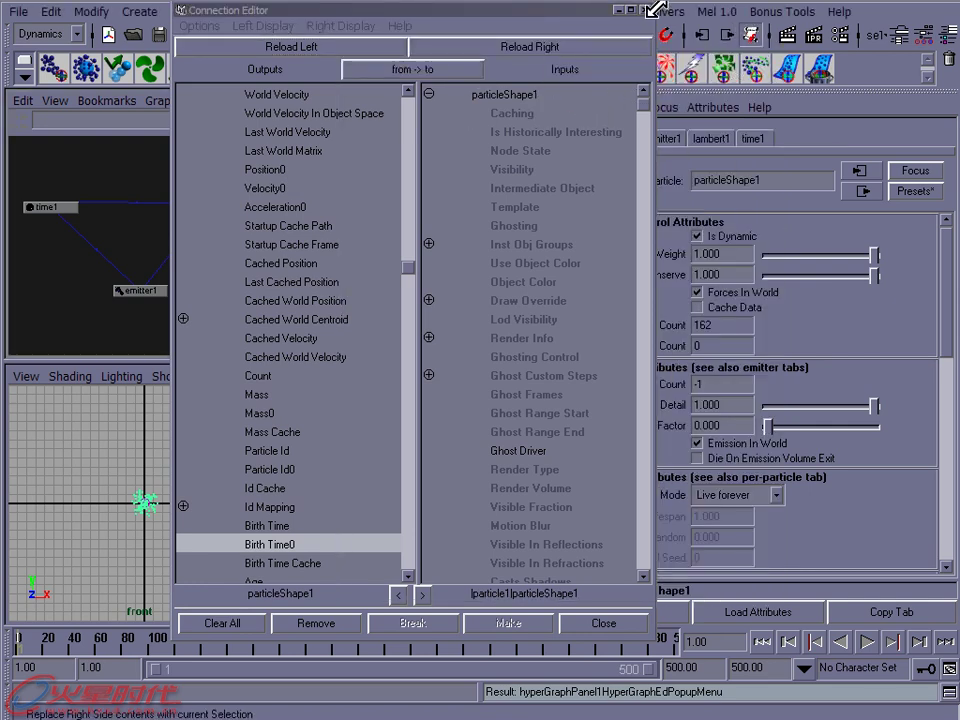
left_click(645, 9)
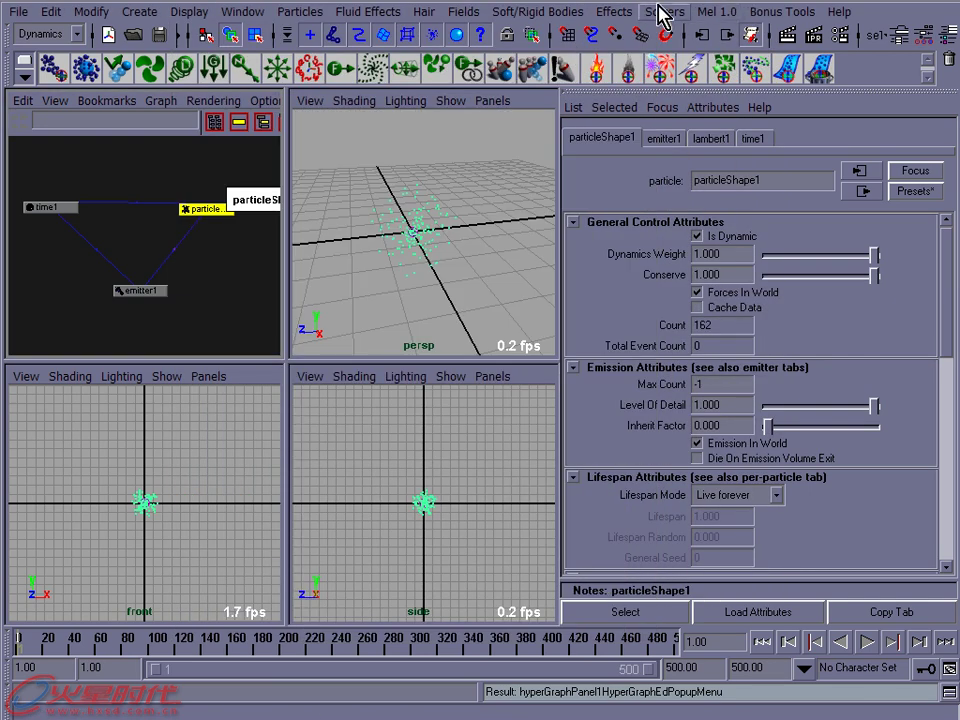
Reselect particle1, stop at frame 45.5, Set for Selected as initial state, then rewind to frame 1
left_click(660, 12)
left_click(422, 186)
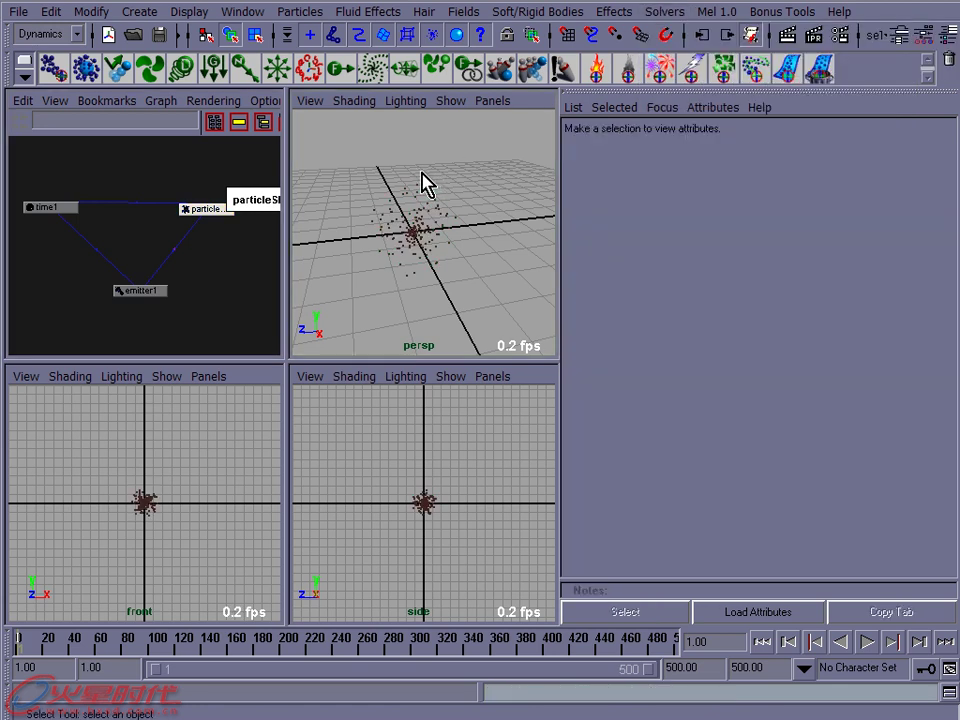
left_click(390, 222)
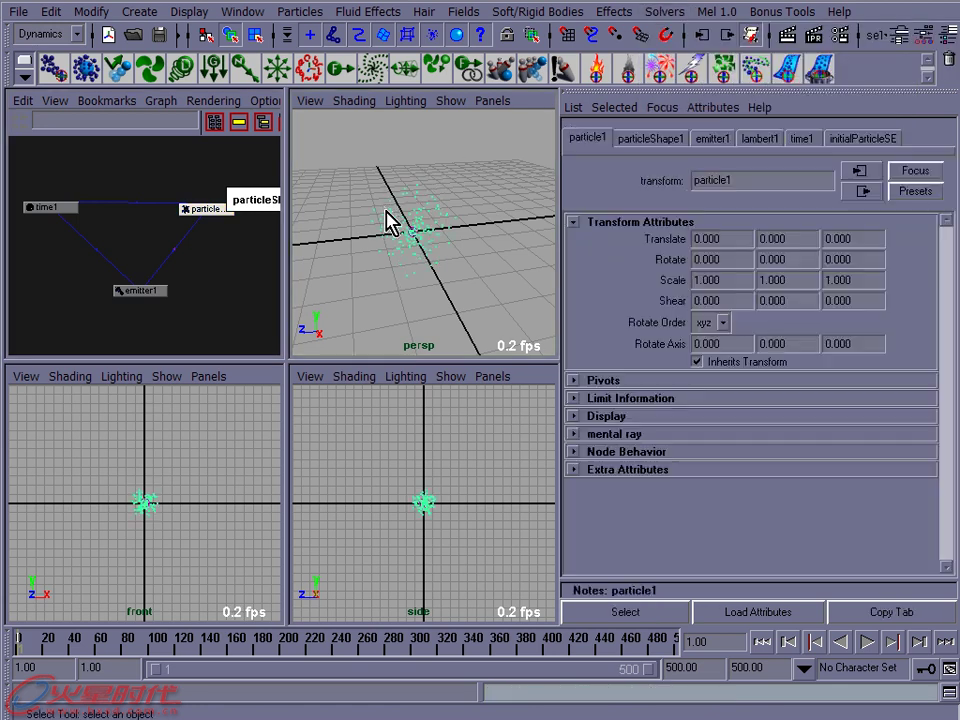
left_click(867, 645)
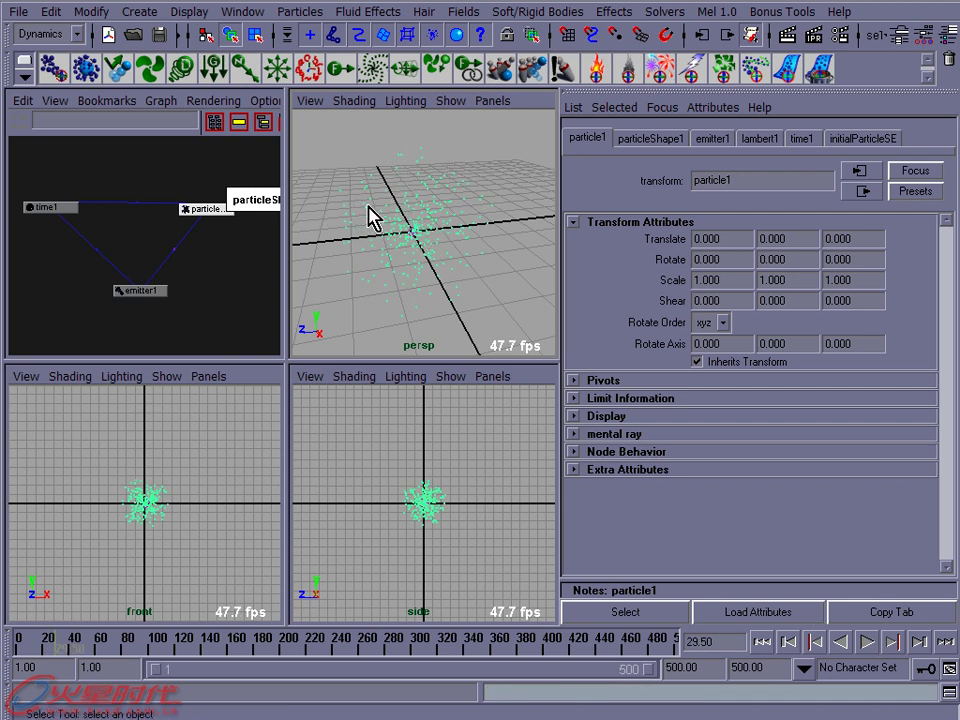
left_click(867, 645)
left_click(867, 645)
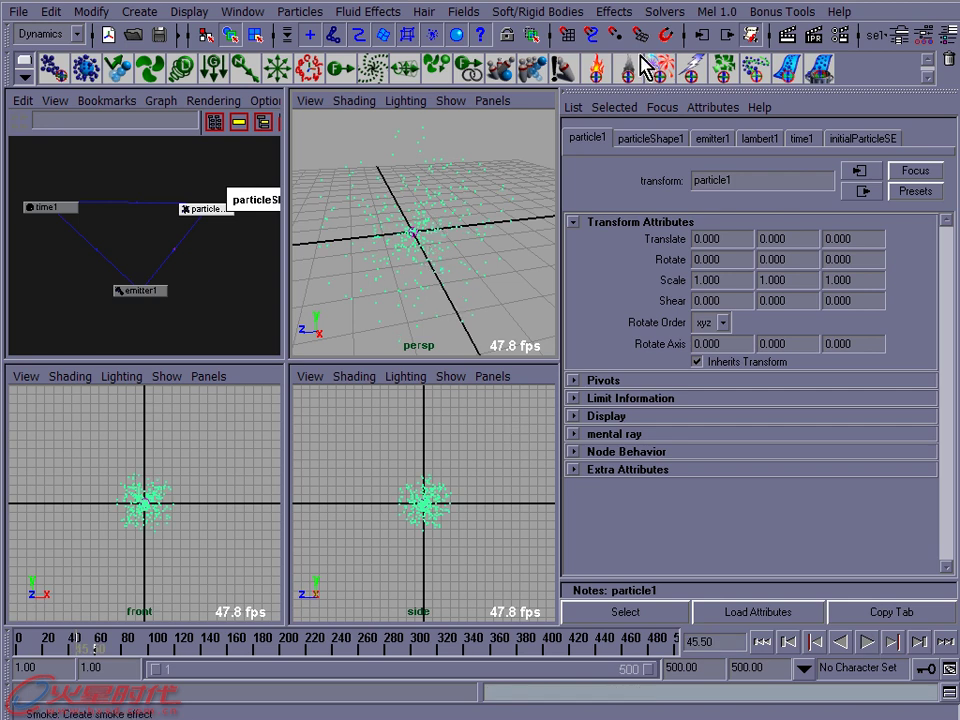
left_click(655, 22)
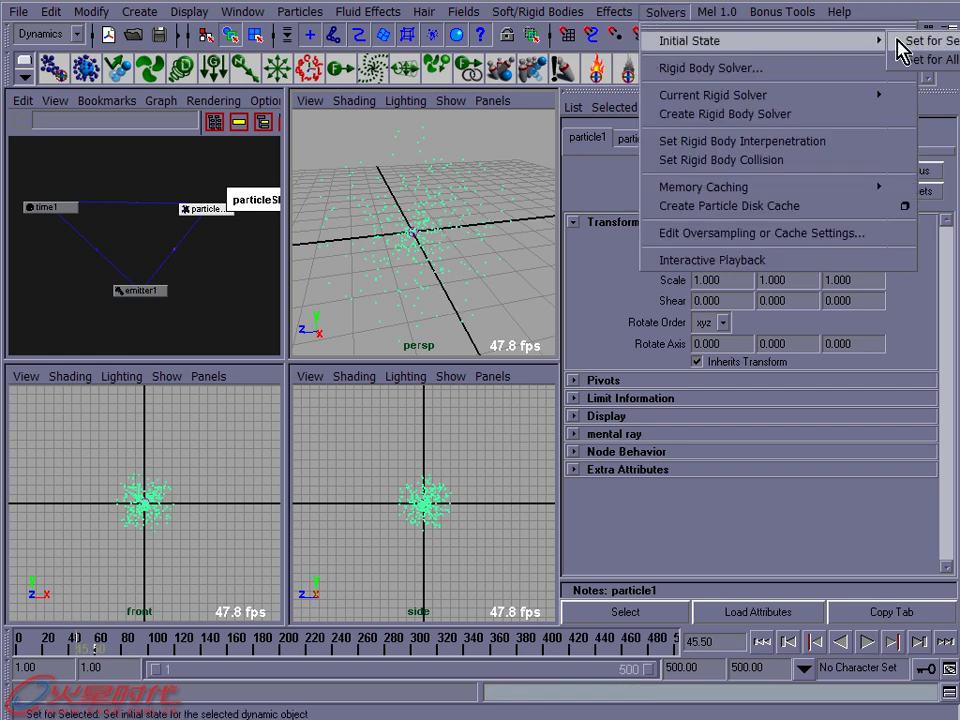
left_click(896, 42)
left_click(762, 641)
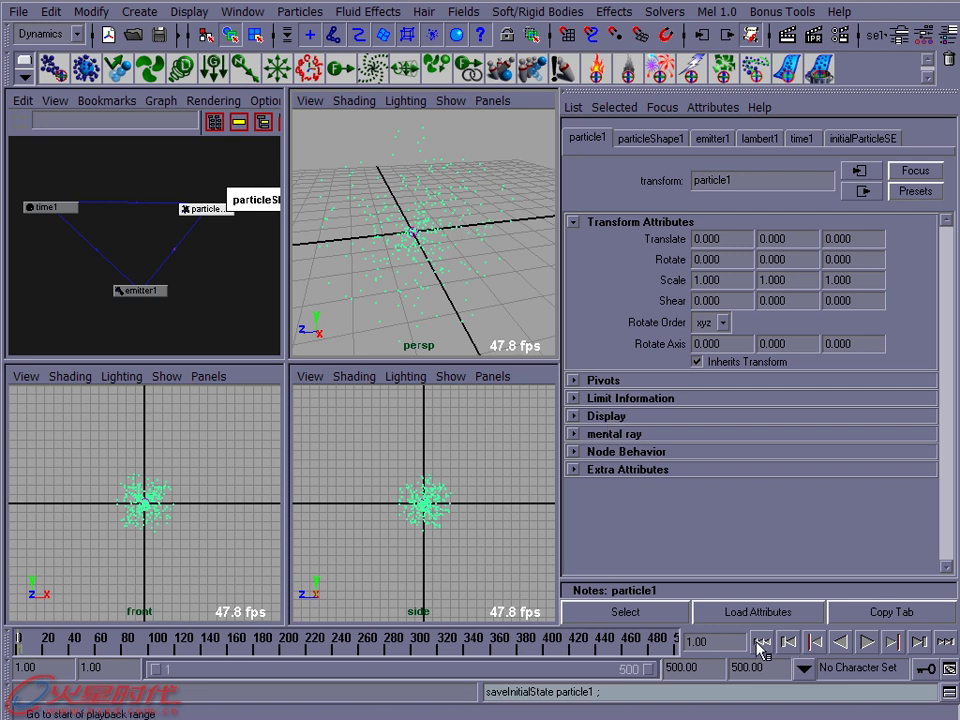
Play and rewind the dispersed cloud, tumble the perspective view, and show particleShape1's attributes
left_click(868, 642)
left_click(869, 645)
left_click(762, 641)
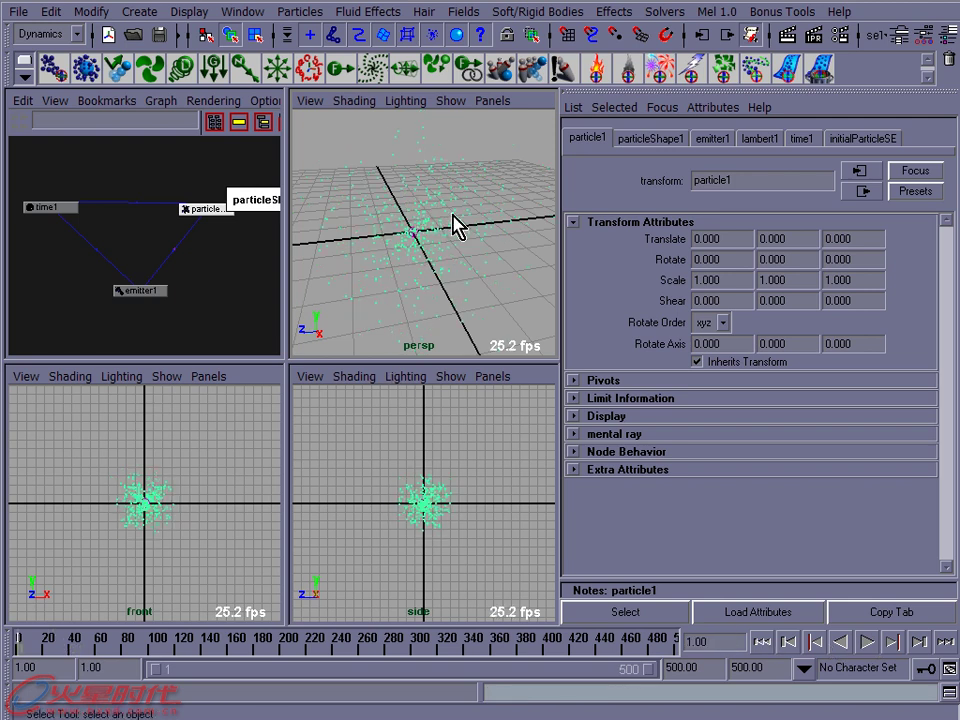
mouse_move(455, 226)
right_mouse_down("alt")
mouse_move(392, 216)
mouse_move(424, 210)
mouse_move(413, 175)
right_mouse_up("alt")
left_click_drag(418, 182, 420, 186, "alt")
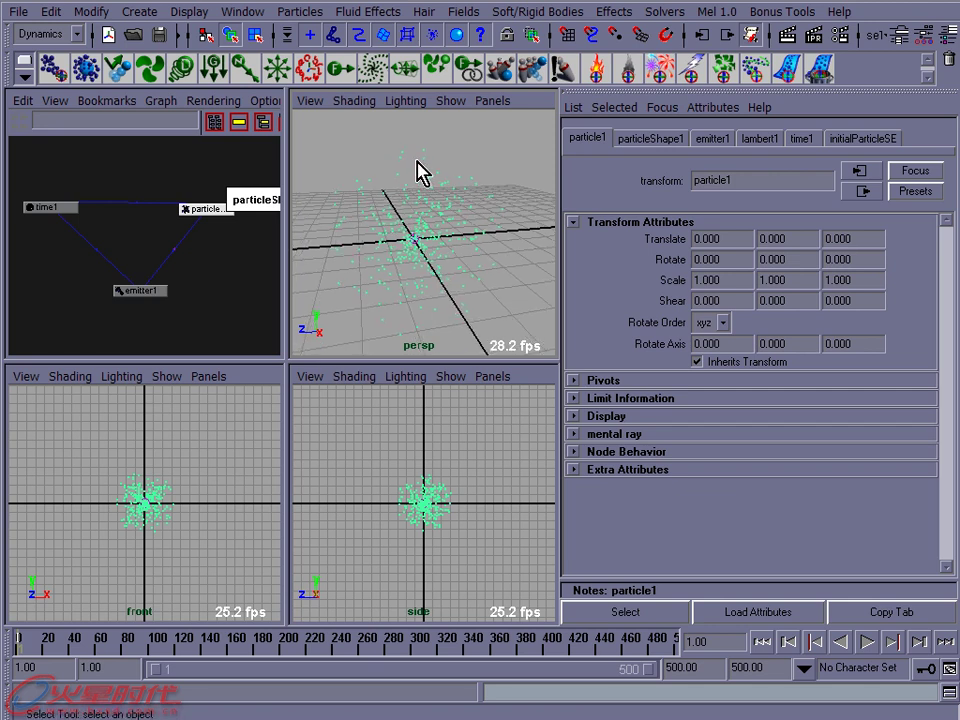
left_click(650, 138)
left_click_drag(397, 238, 421, 188, "alt")
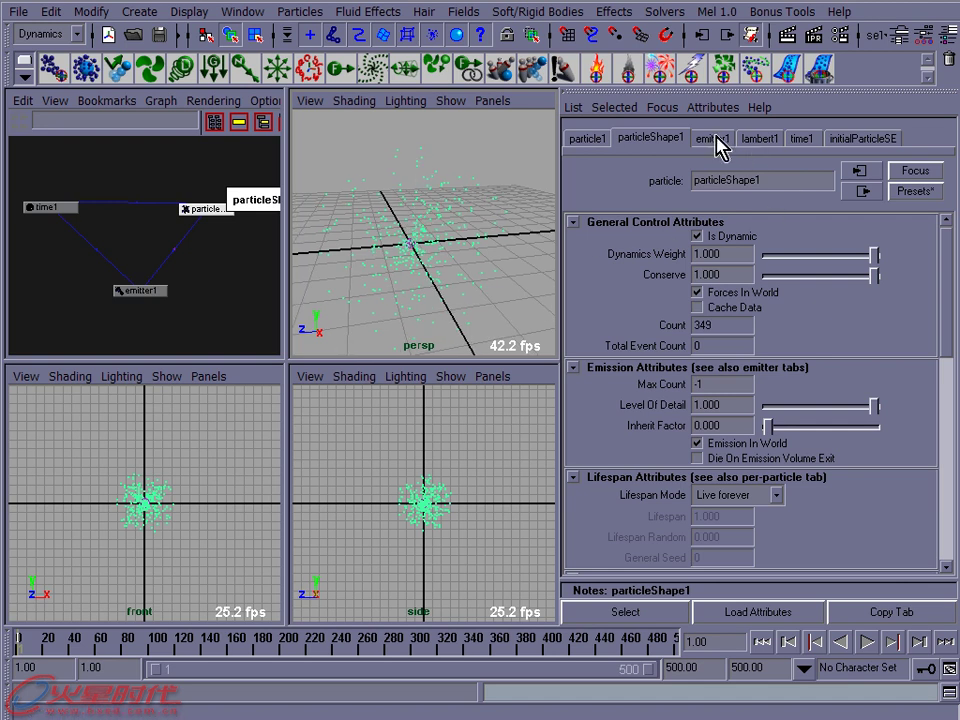
mouse_move(945, 250)
left_mouse_down()
mouse_move(945, 418)
mouse_move(945, 257)
mouse_move(932, 448)
left_mouse_up()
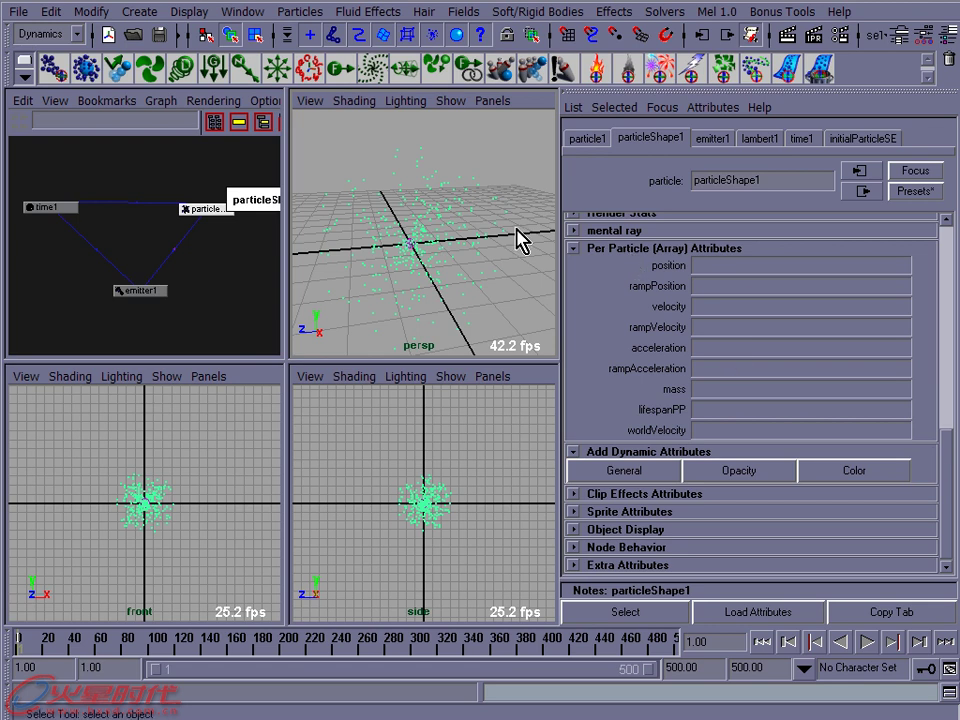
mouse_move(437, 189)
middle_mouse_down("alt")
mouse_move(420, 182)
mouse_move(429, 176)
middle_mouse_up("alt")
Switch particle1 to Particle selection mode, select a single particle, and maximize the perspective view
right_click(425, 175)
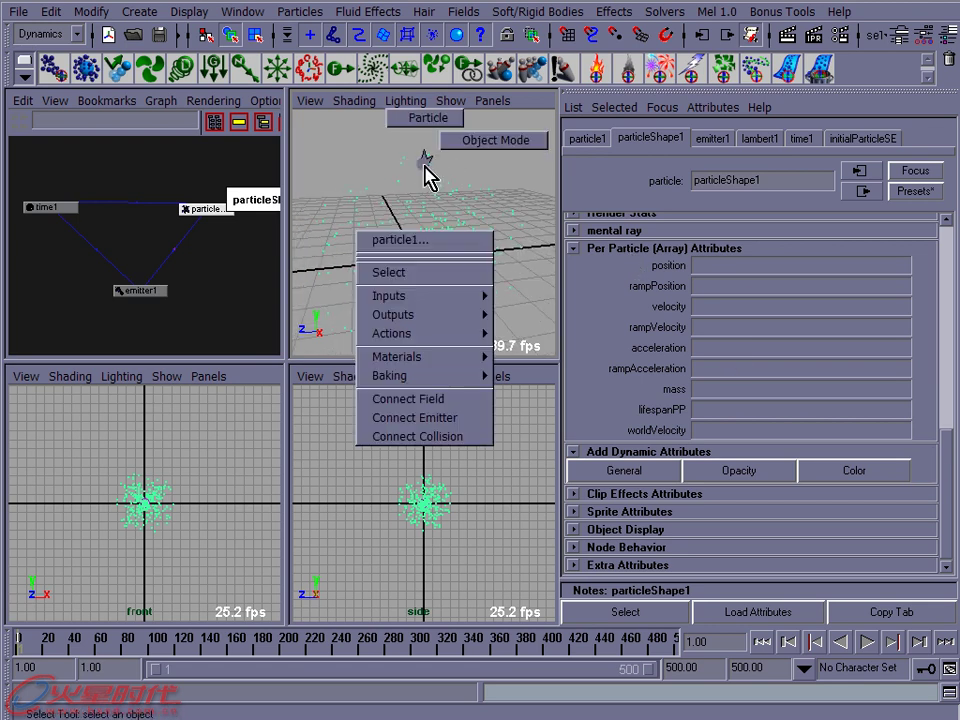
right_click(422, 175)
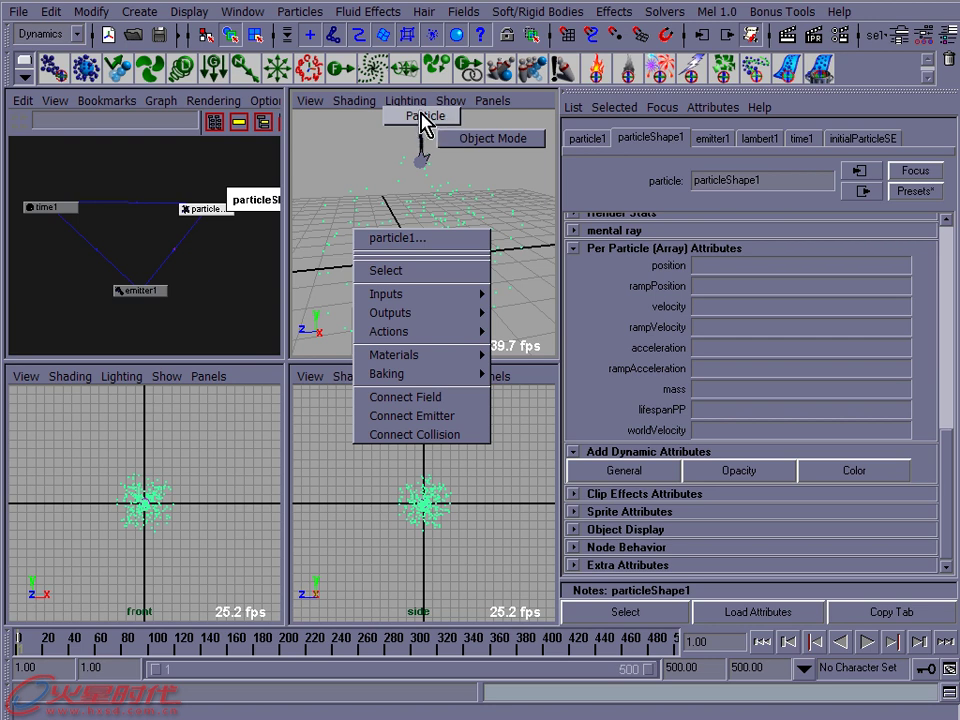
left_click(421, 117)
mouse_move(367, 130)
left_mouse_down()
mouse_move(467, 186)
mouse_move(441, 190)
left_mouse_up()
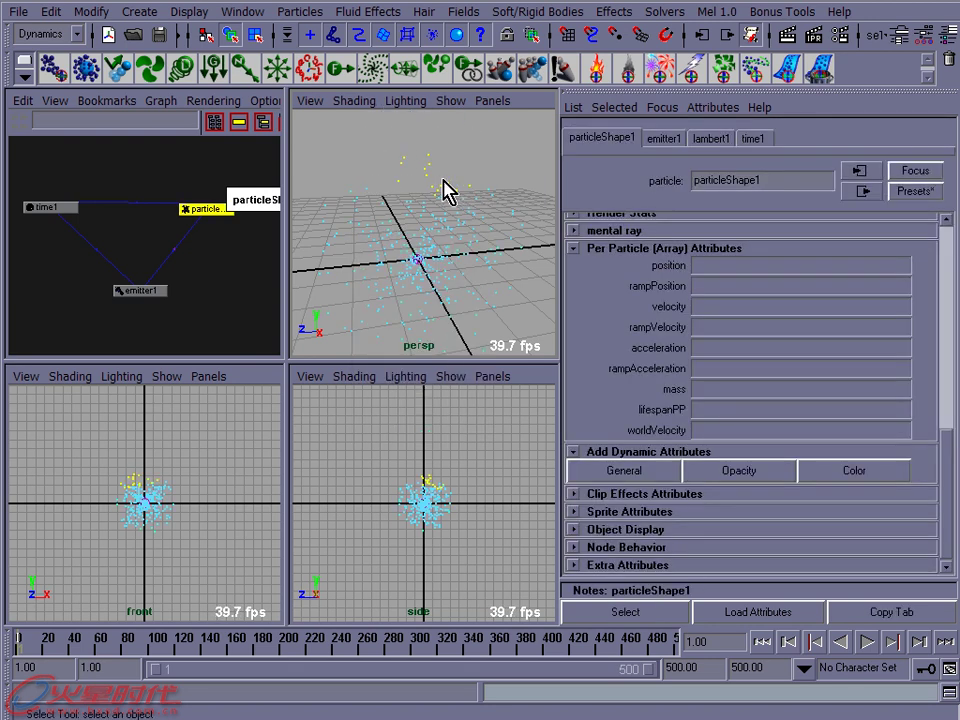
key("space")
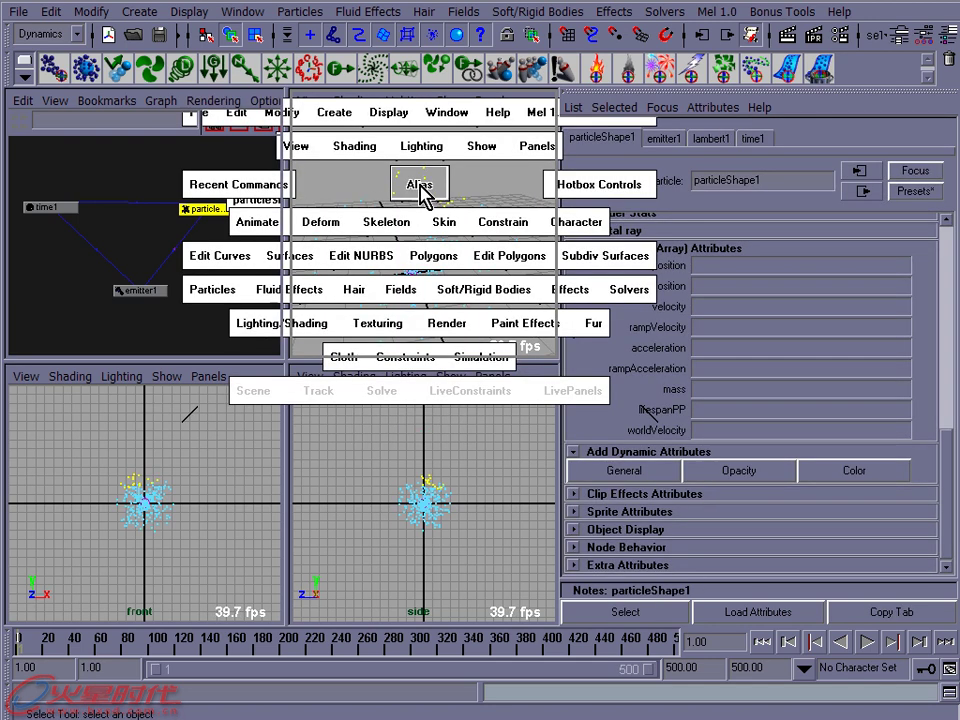
key("q")
mouse_move(167, 189)
left_mouse_down()
mouse_move(313, 255)
mouse_move(411, 281)
mouse_move(324, 279)
left_mouse_up()
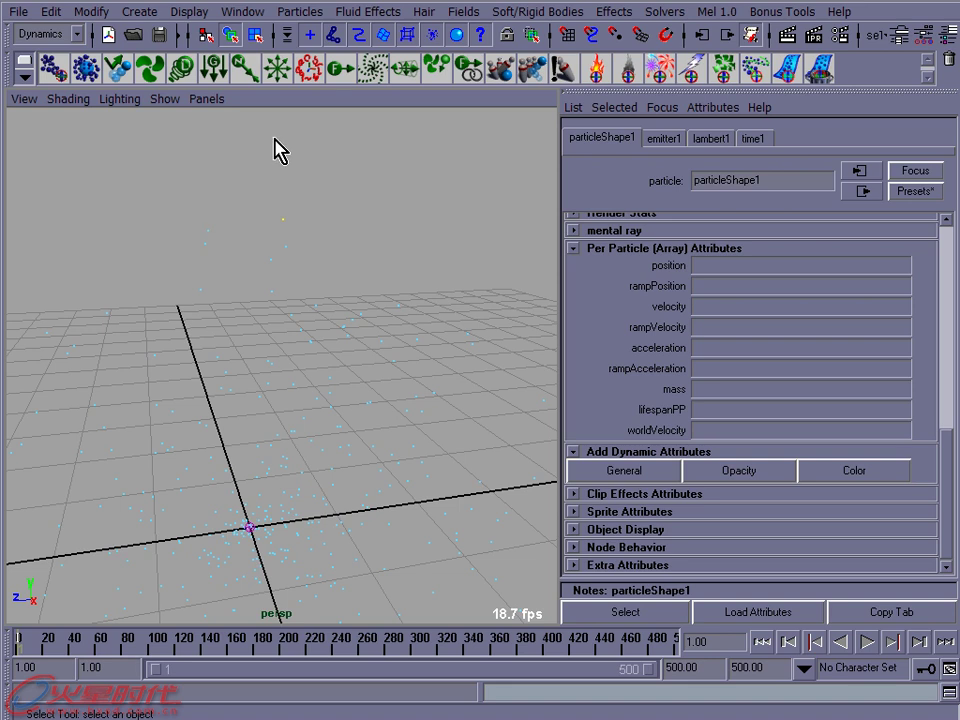
left_click(240, 14)
mouse_move(276, 41)
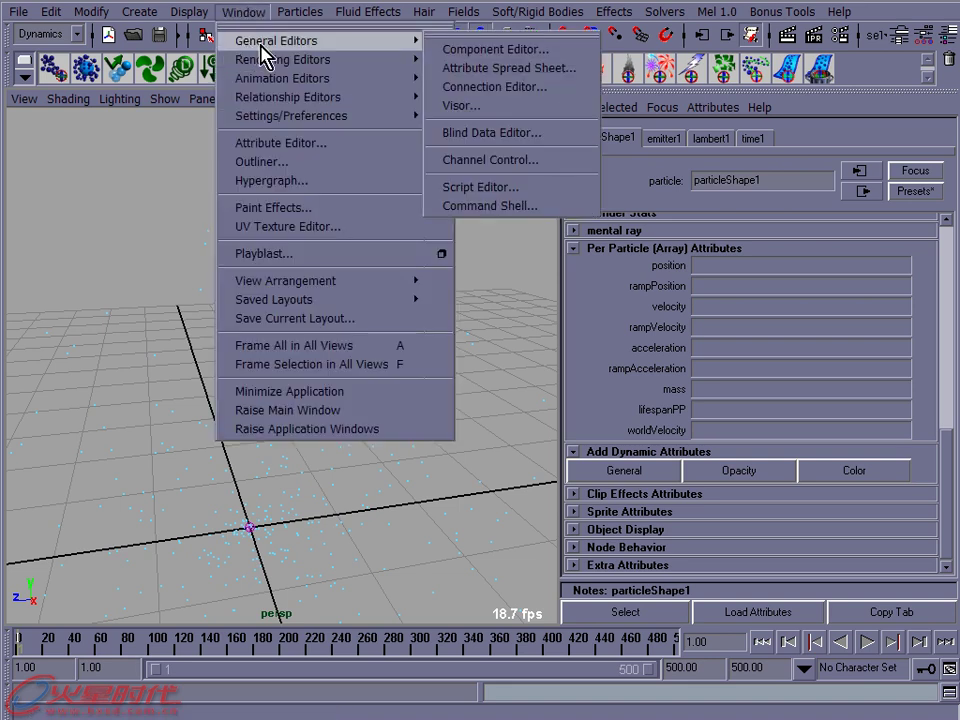
In the Component Editor, change pt[4]'s Position Y from 3.178 to 0, then close it
left_click(508, 63)
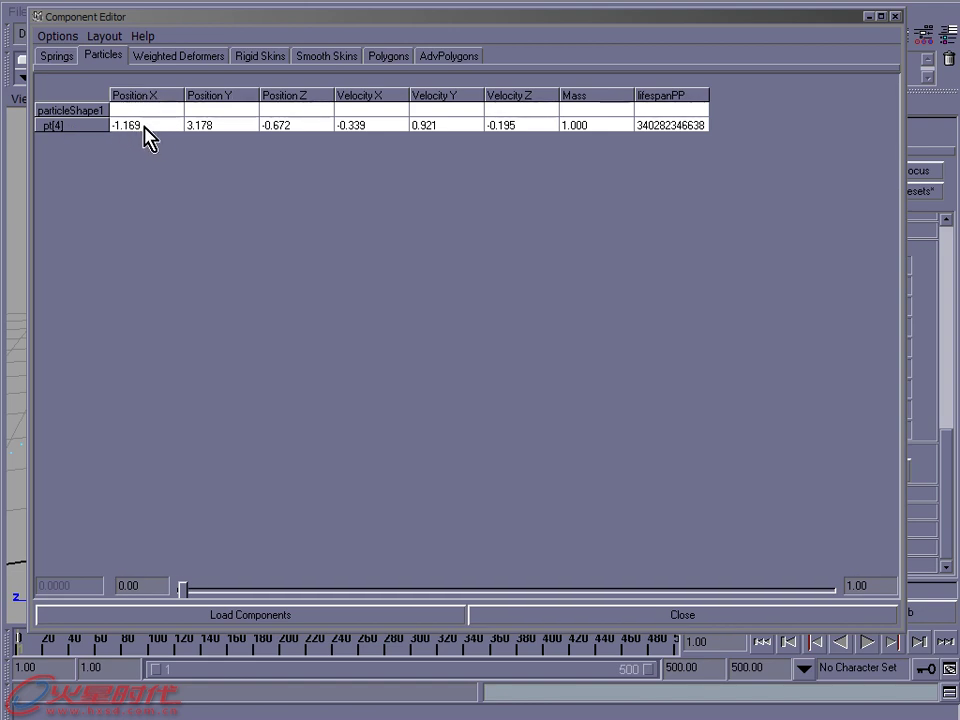
left_click(224, 125)
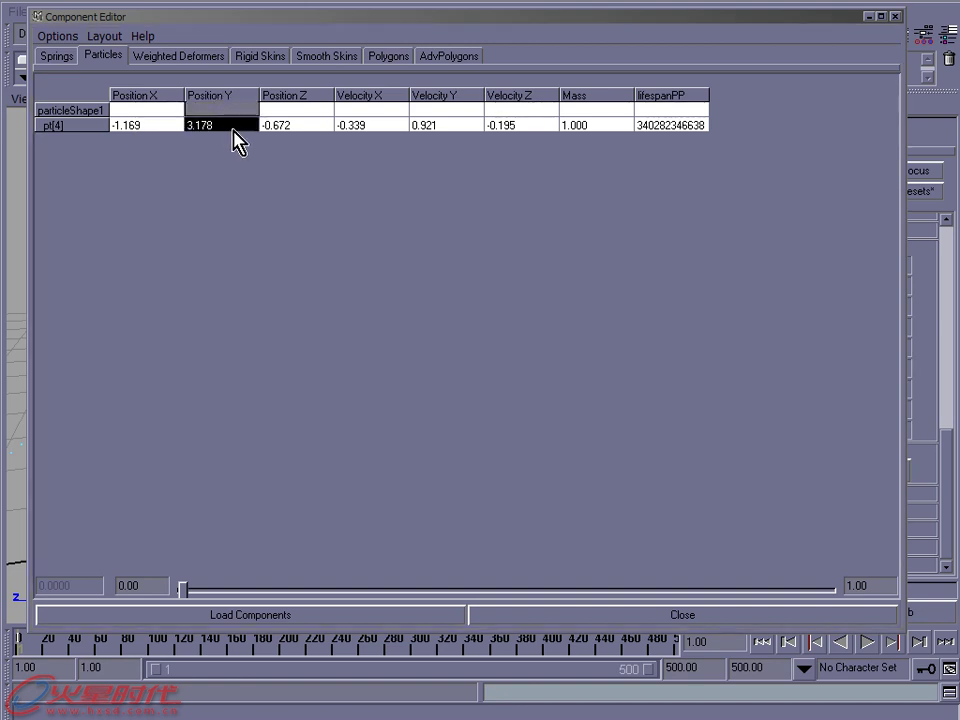
left_click(322, 125)
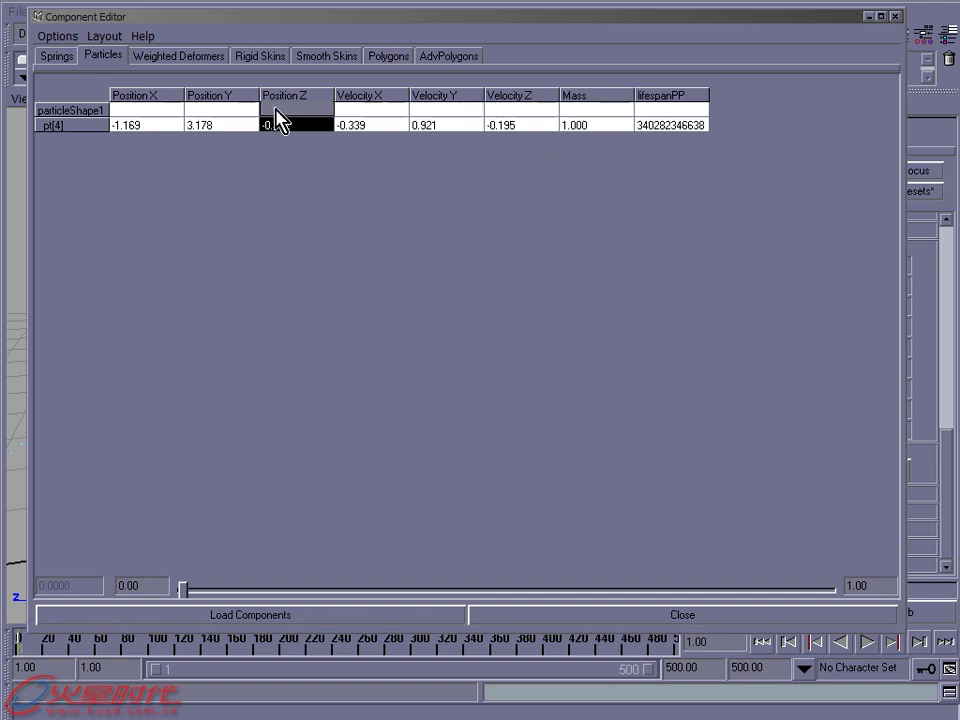
left_click(158, 94)
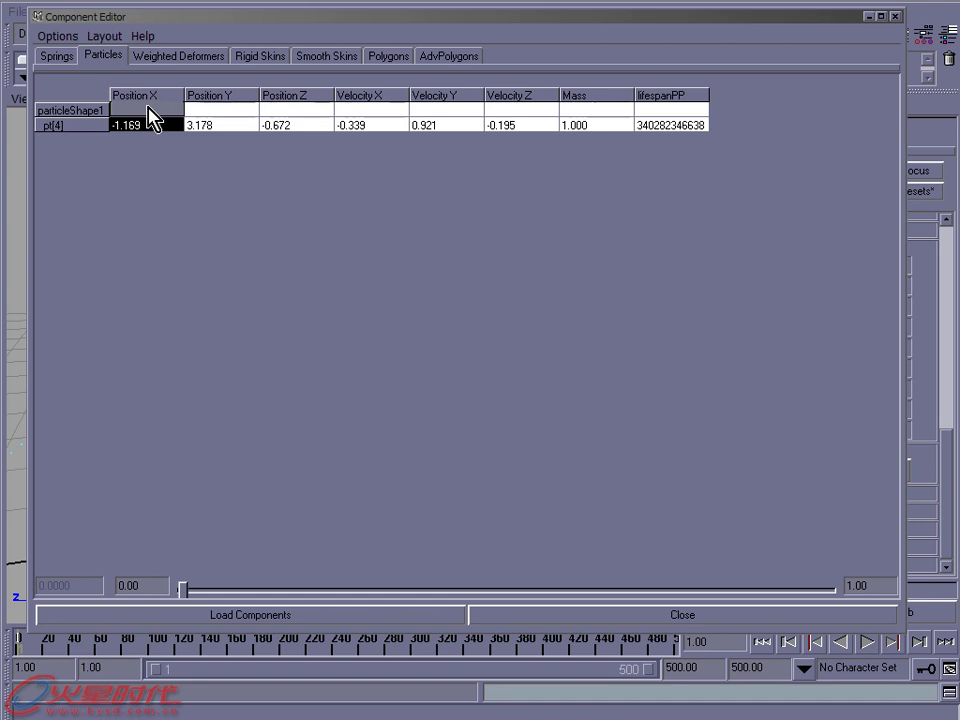
type("0")
key("Delete")
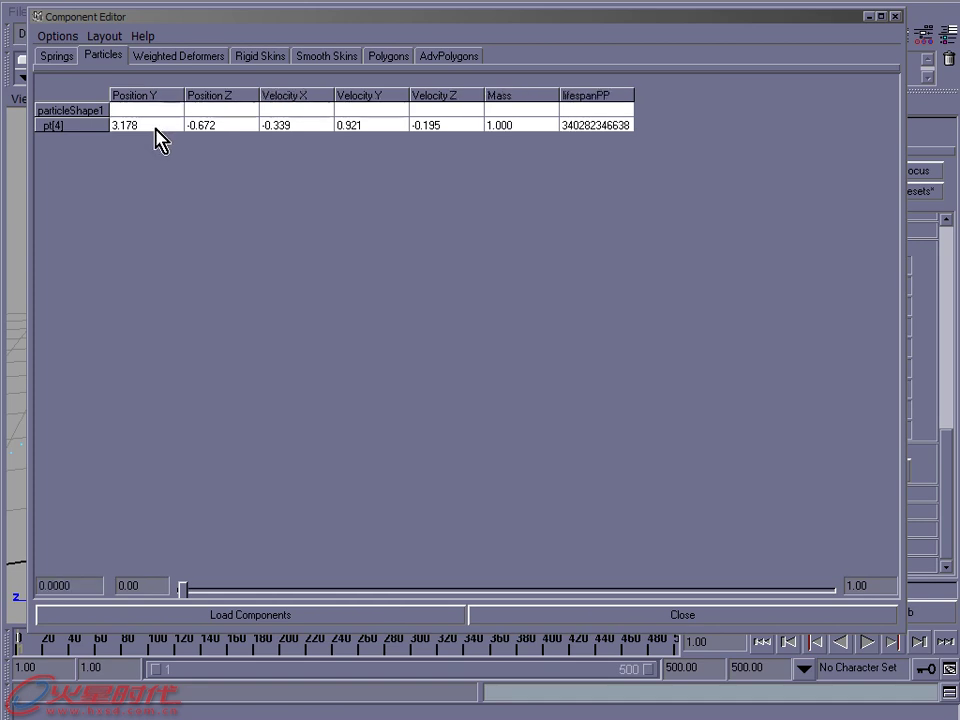
left_click(153, 125)
type("0")
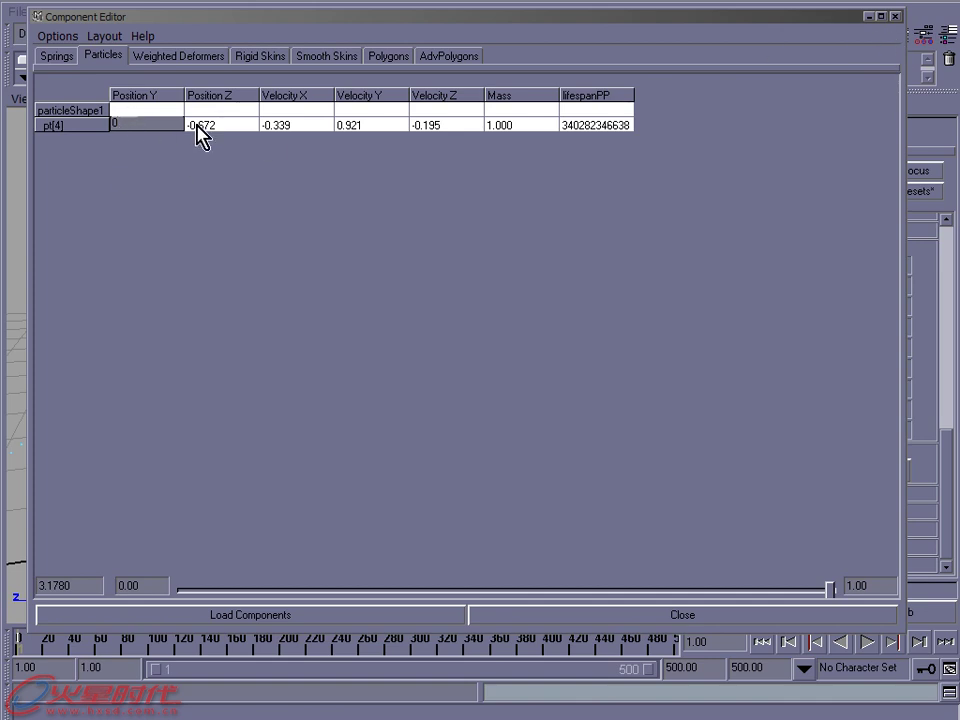
left_click(896, 17)
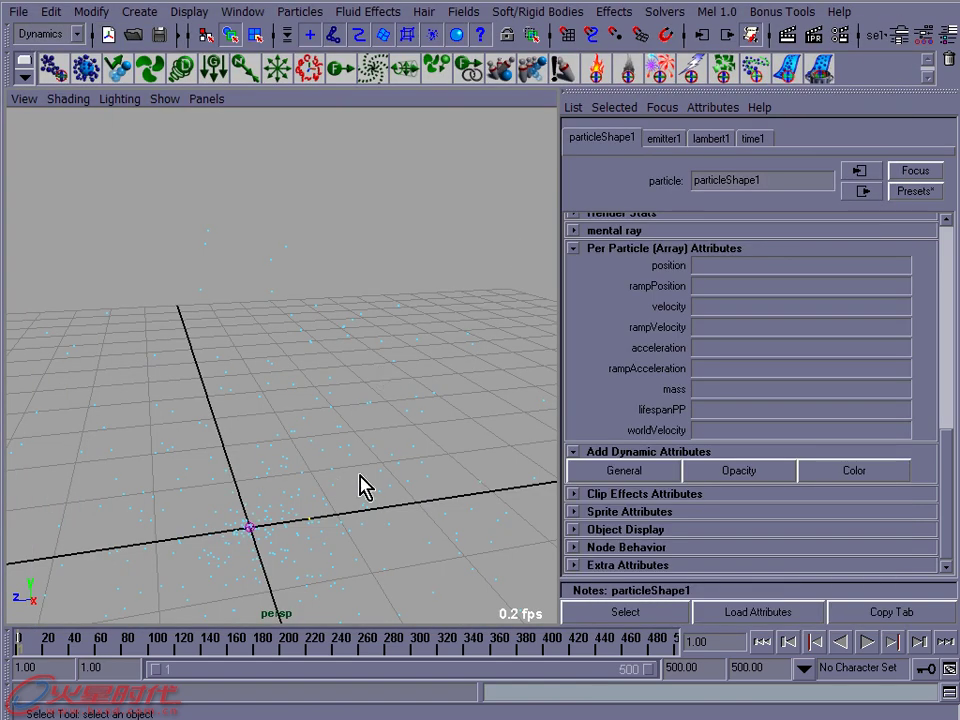
Select the particles and set their initial state from a torn-off Solvers menu
mouse_move(355, 456)
left_mouse_down("alt")
mouse_move(277, 387)
mouse_move(336, 401)
mouse_move(305, 462)
left_mouse_up("alt")
mouse_move(315, 444)
right_mouse_down("alt")
mouse_move(223, 422)
mouse_move(212, 396)
mouse_move(164, 394)
right_mouse_up("alt")
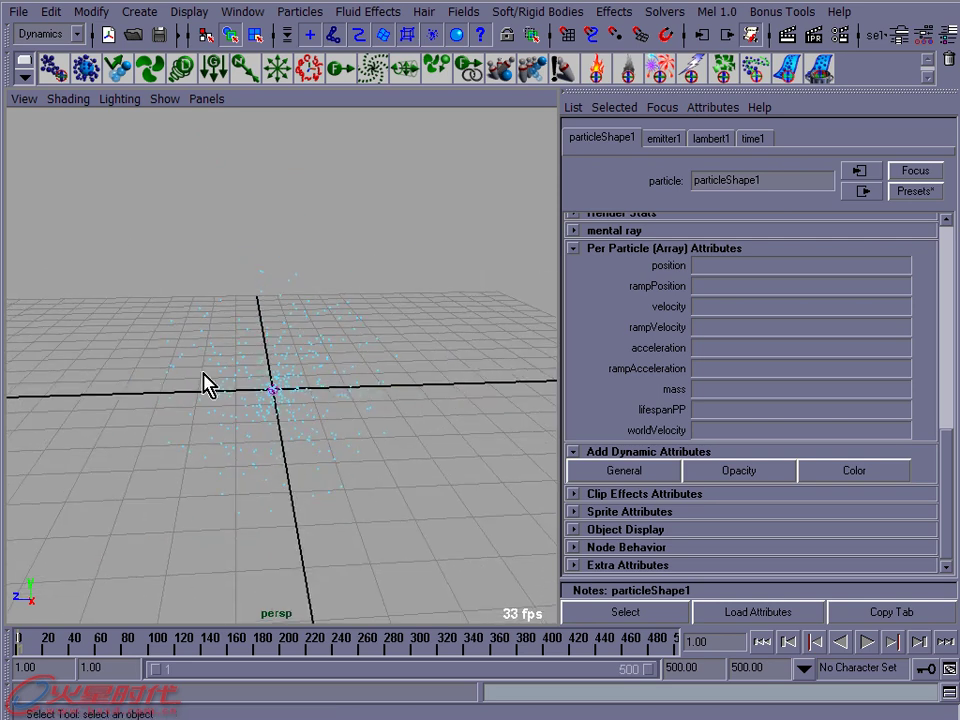
right_click(287, 329)
left_click_drag(100, 191, 437, 555)
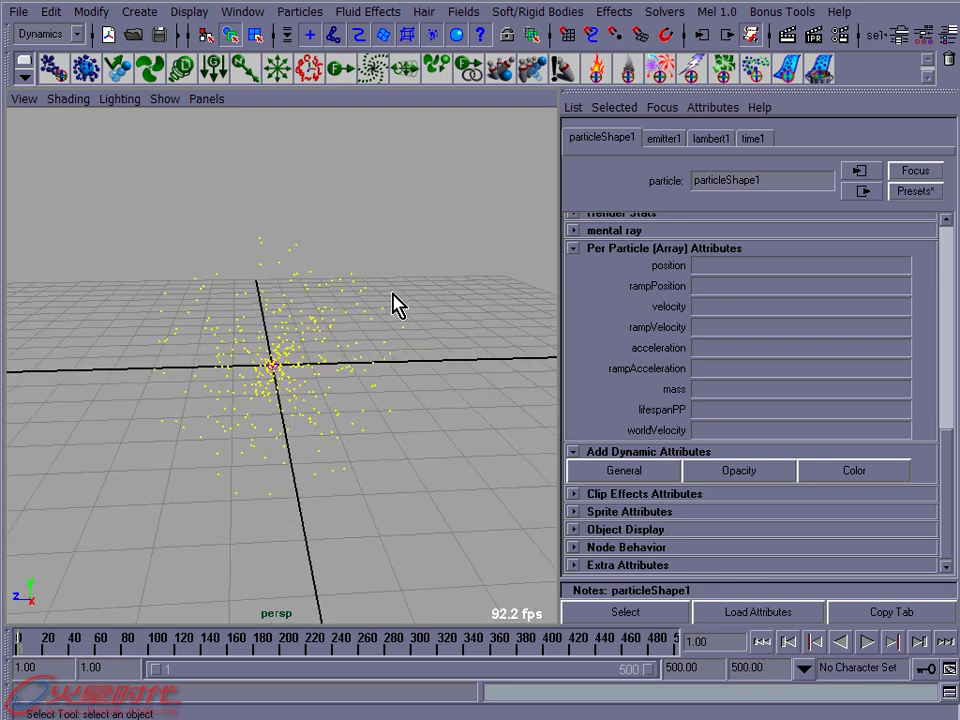
left_click(657, 14)
mouse_move(690, 41)
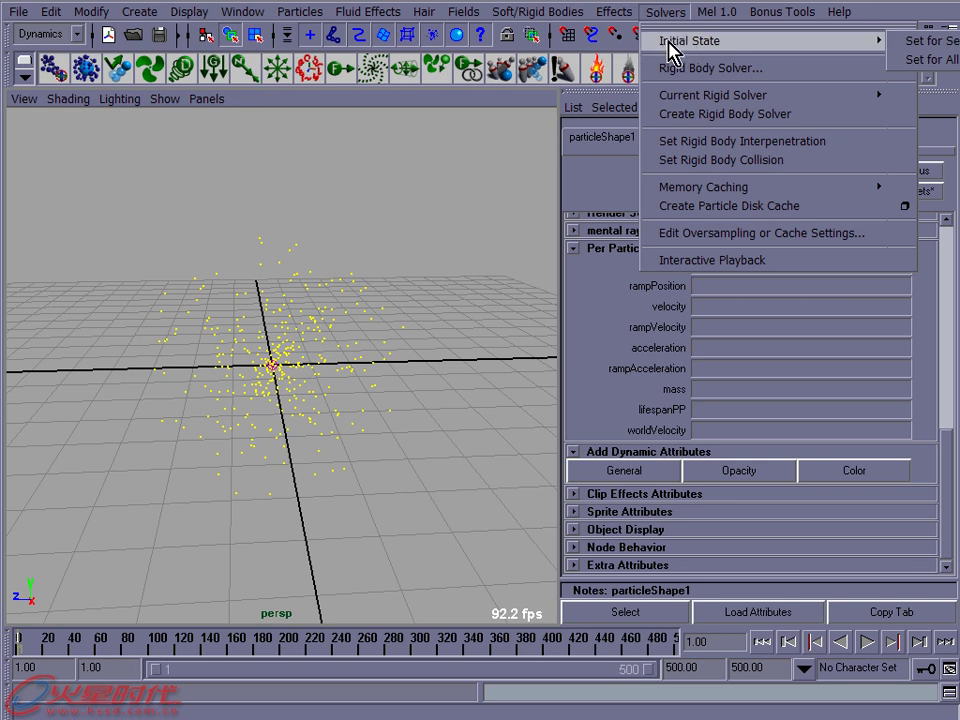
left_click_drag(378, 288, 209, 293)
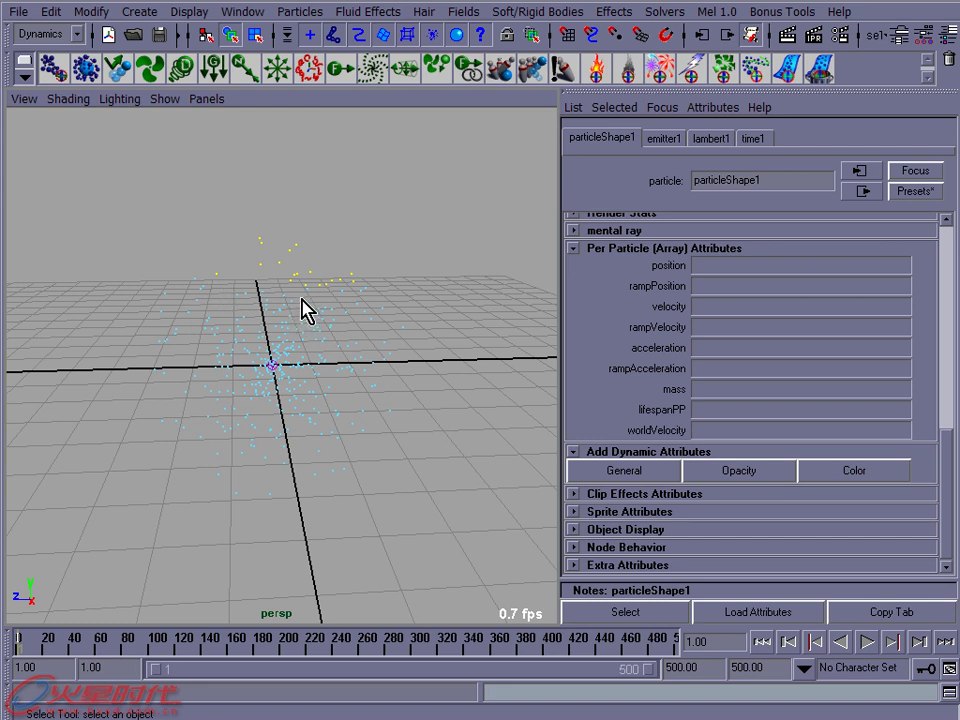
left_click(665, 12)
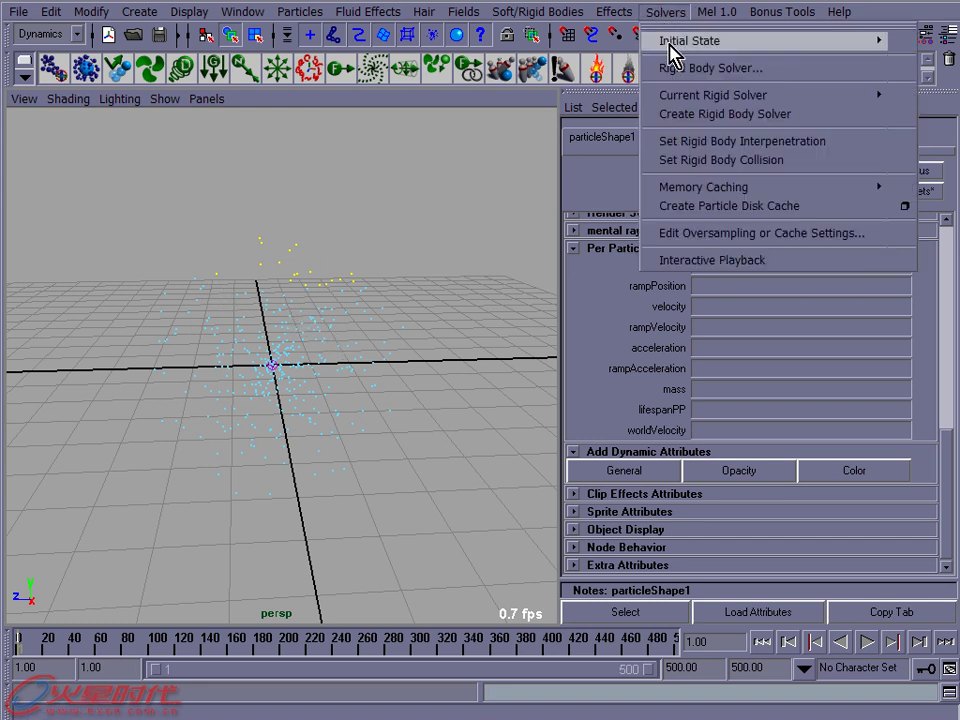
left_click(670, 32)
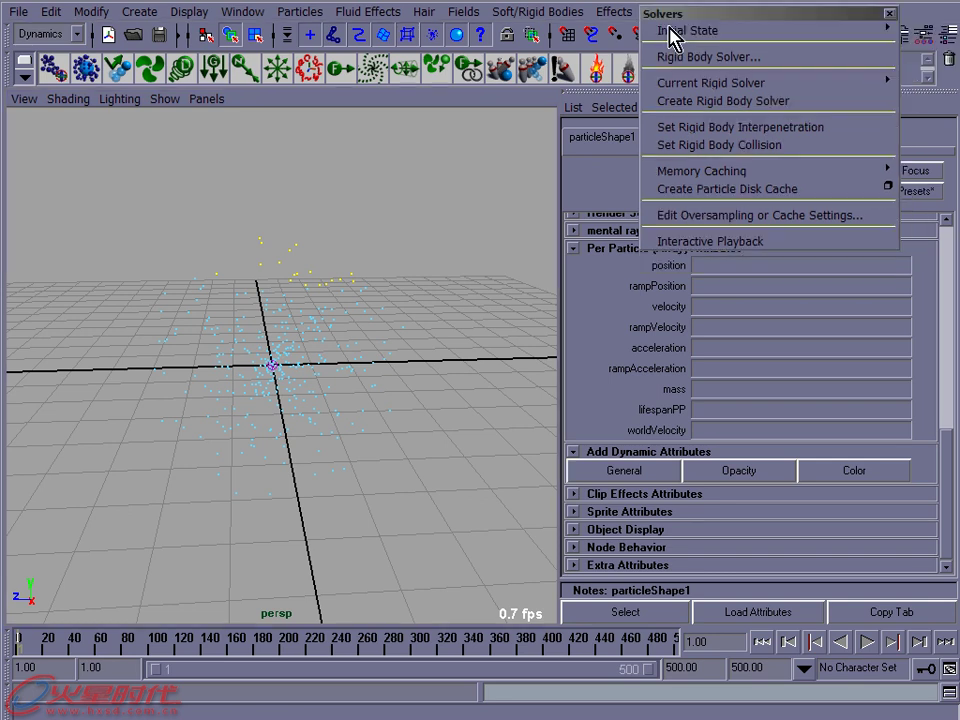
left_click_drag(677, 14, 382, 99)
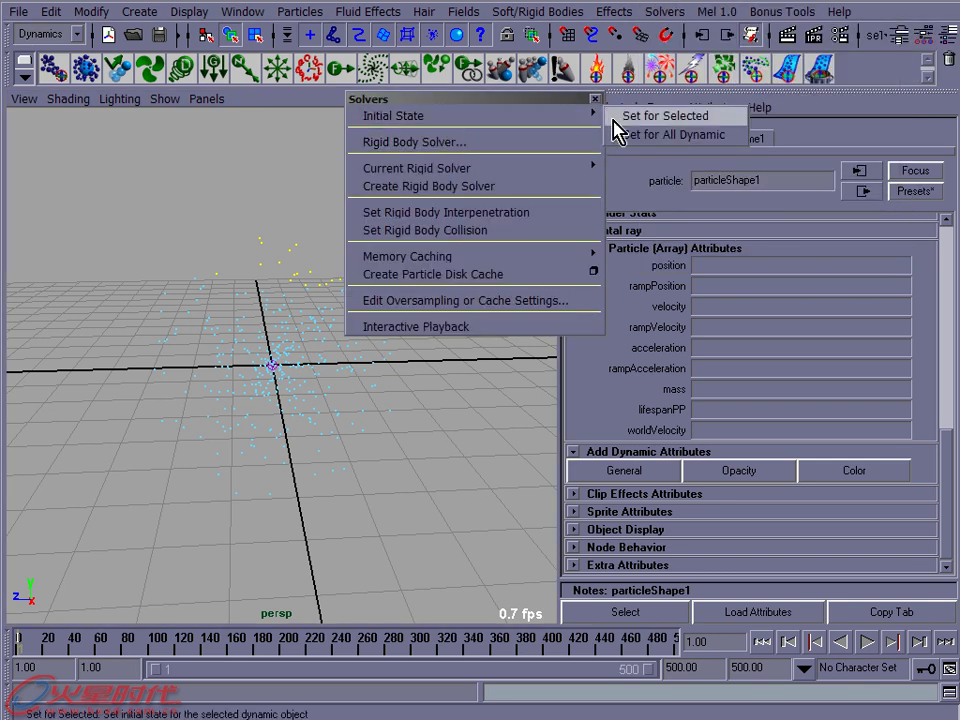
left_click(596, 99)
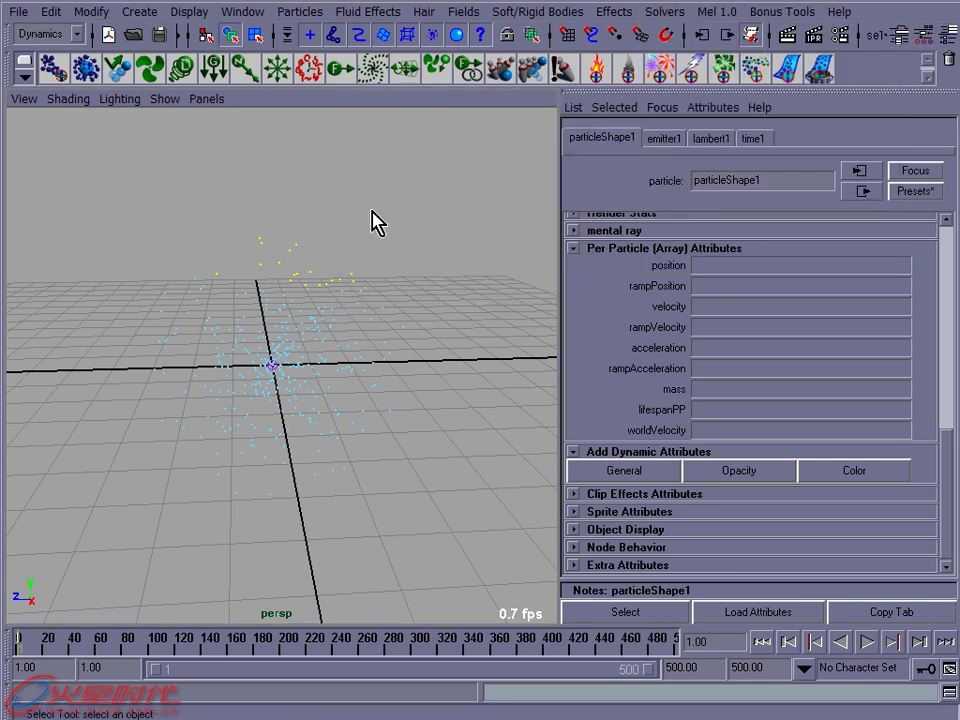
left_click(356, 253)
Switch to Particle selection mode and marquee-select the entire particle cloud
left_click_drag(333, 298, 214, 326)
mouse_move(339, 451)
left_mouse_down("alt")
mouse_move(304, 424)
mouse_move(319, 424)
left_mouse_up("alt")
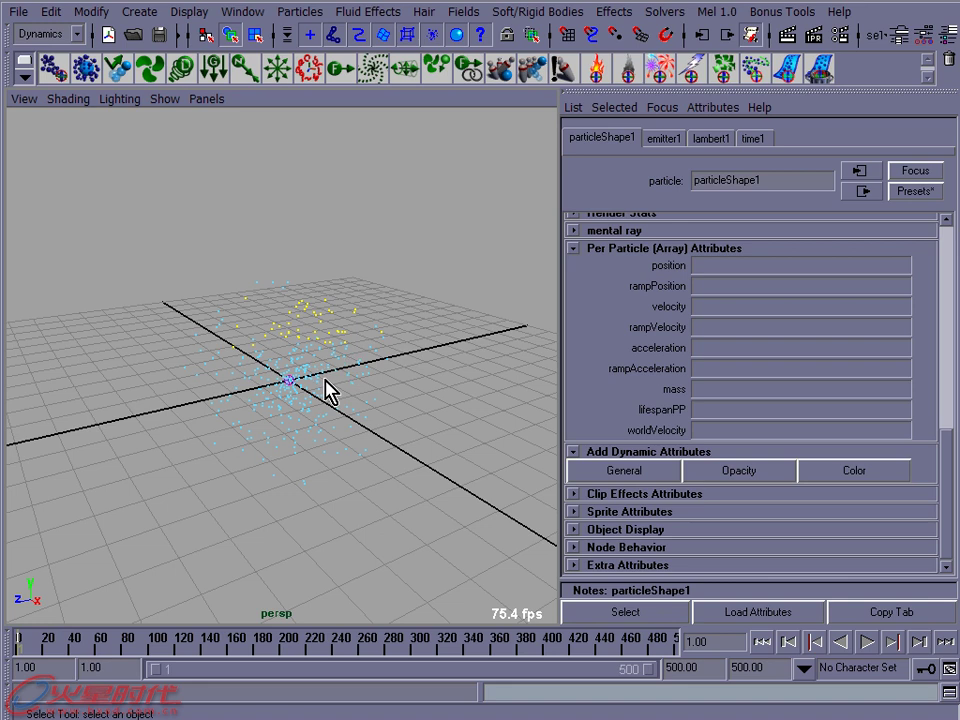
right_click(286, 346)
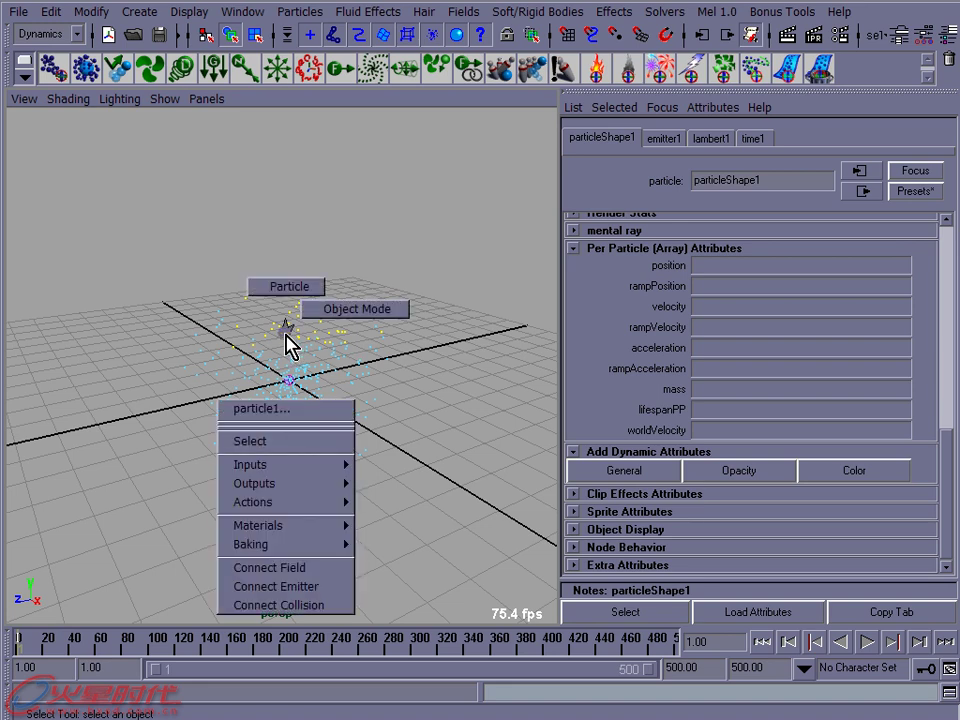
left_click(289, 287)
left_click_drag(161, 231, 475, 535)
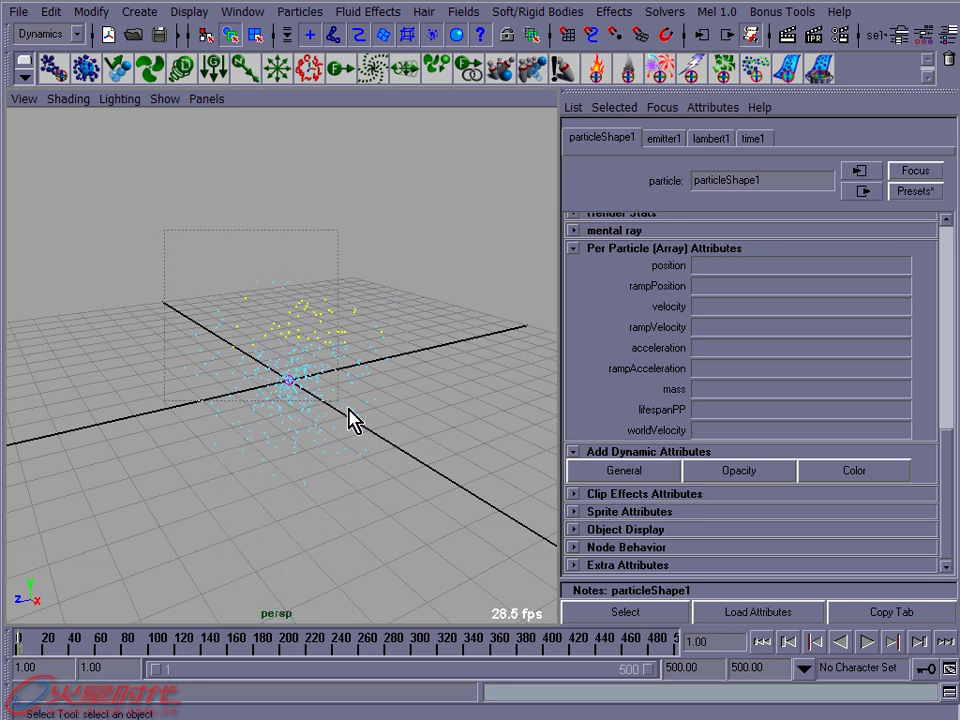
left_click_drag(392, 409, 268, 386, "alt")
left_click_drag(110, 258, 495, 545)
left_click(242, 12)
mouse_move(276, 41)
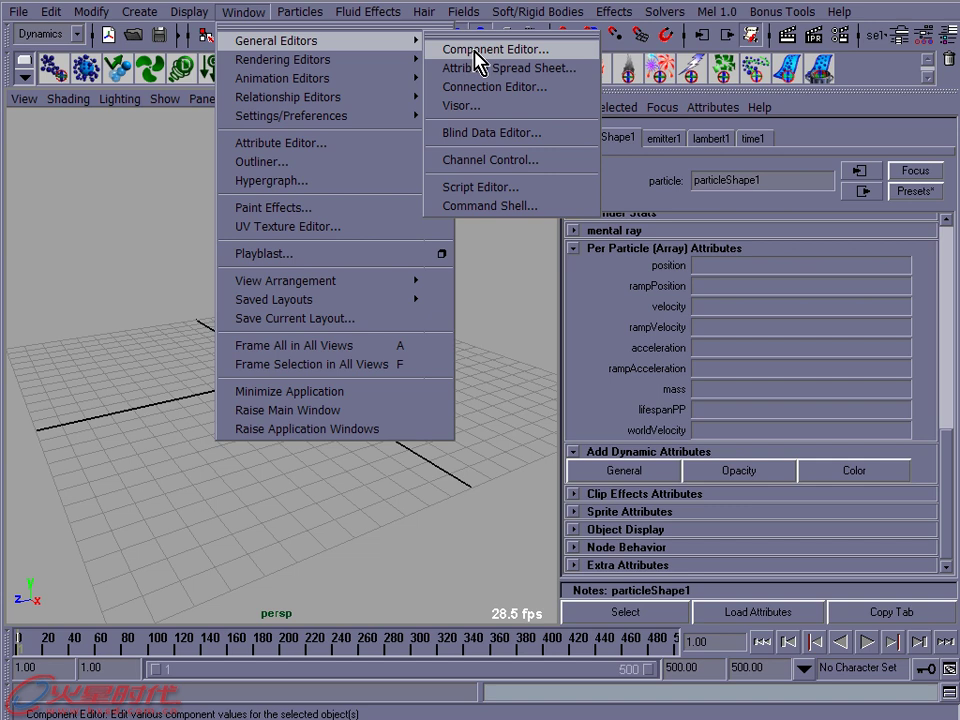
In the Component Editor, set Position X, Y and Z of all particles to 0
left_click(476, 52)
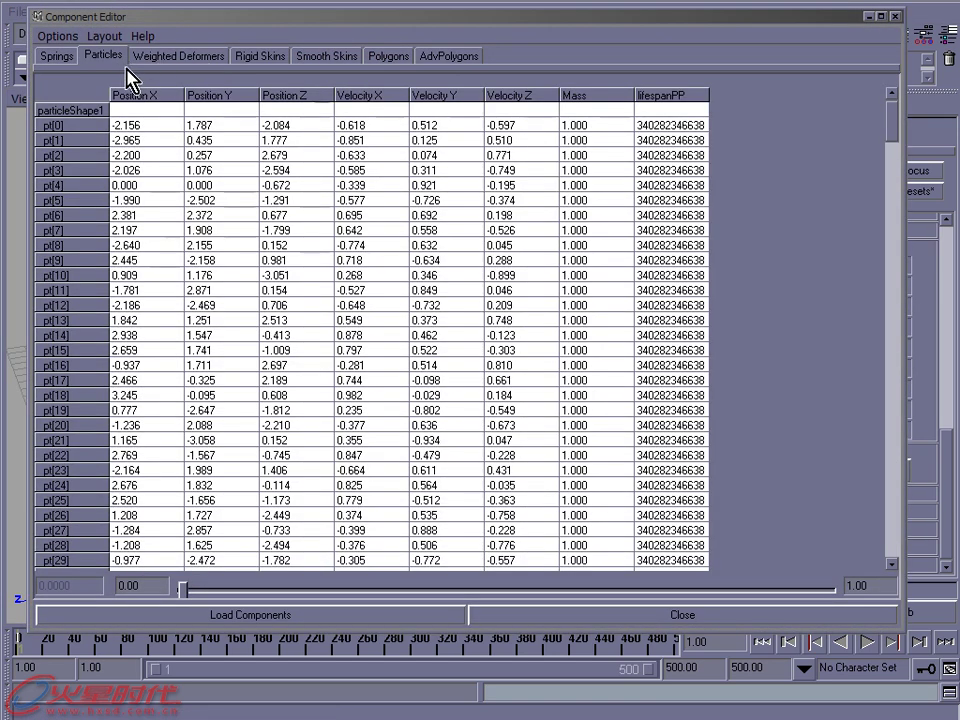
left_click(147, 97)
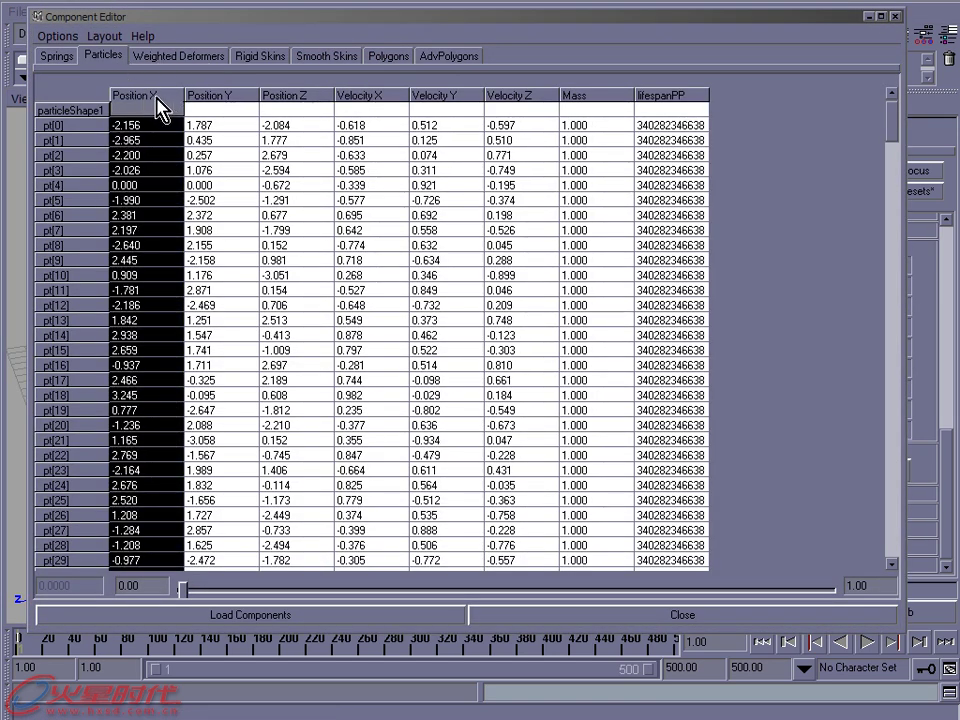
type("0")
left_click(214, 98)
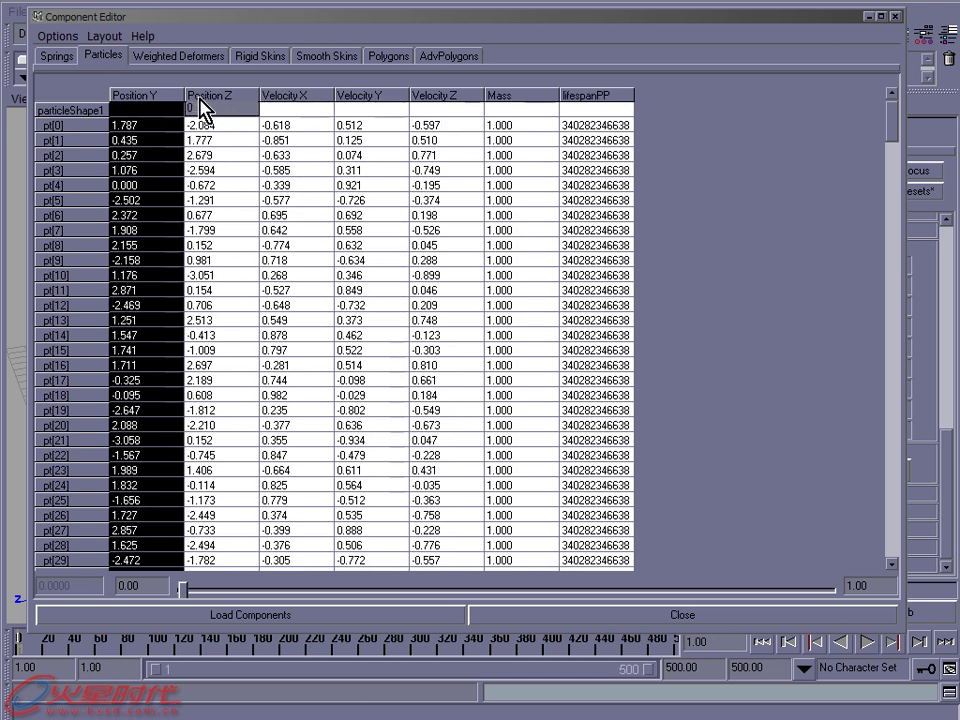
key("Return")
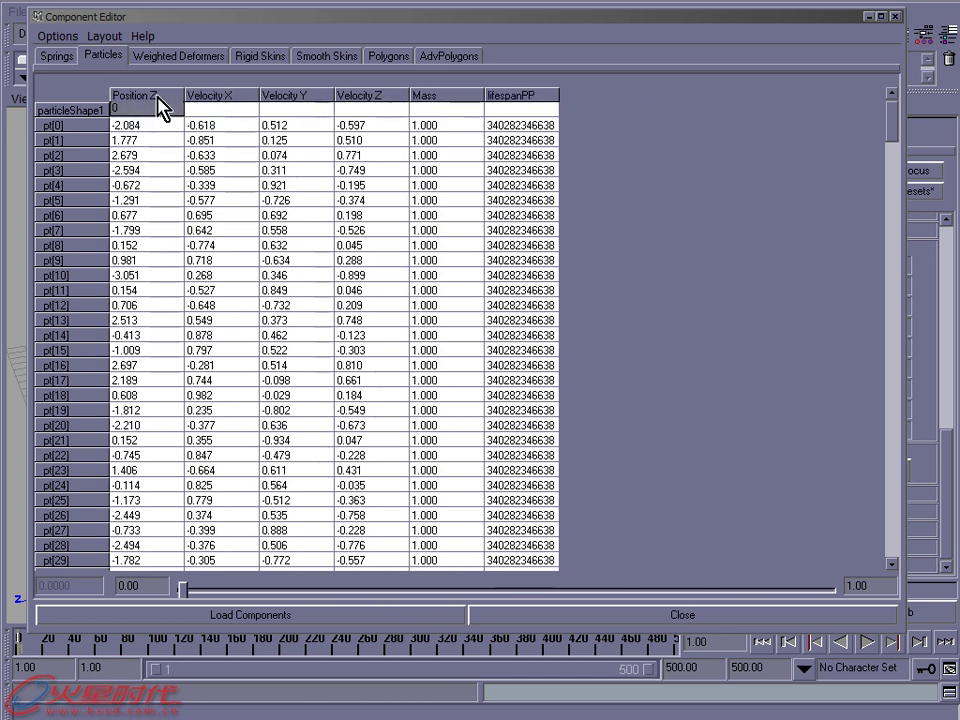
left_click(155, 99)
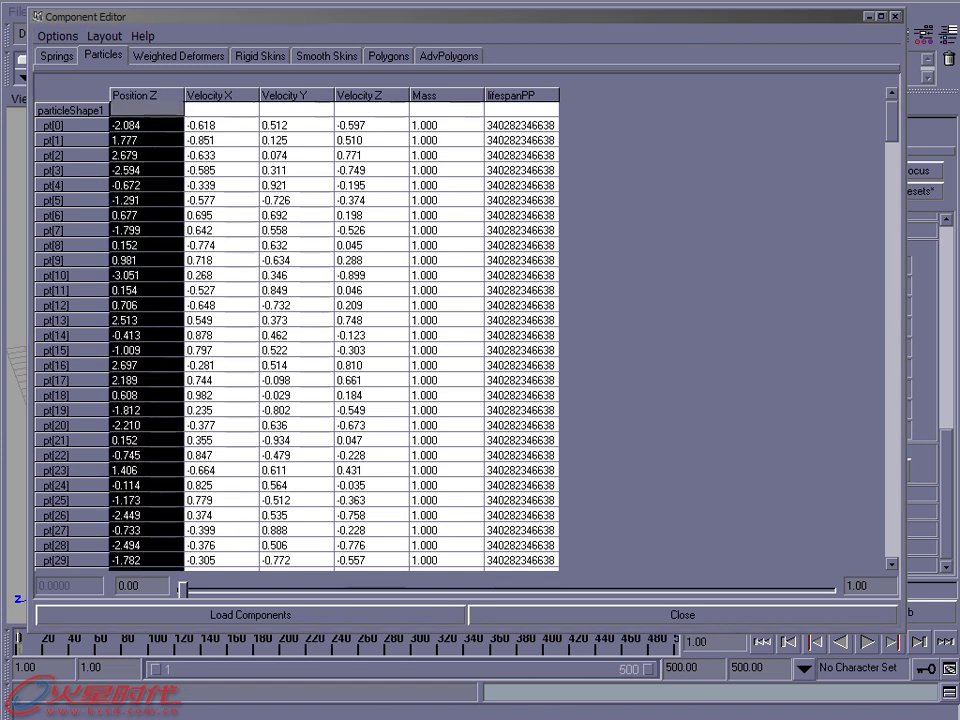
key("Return")
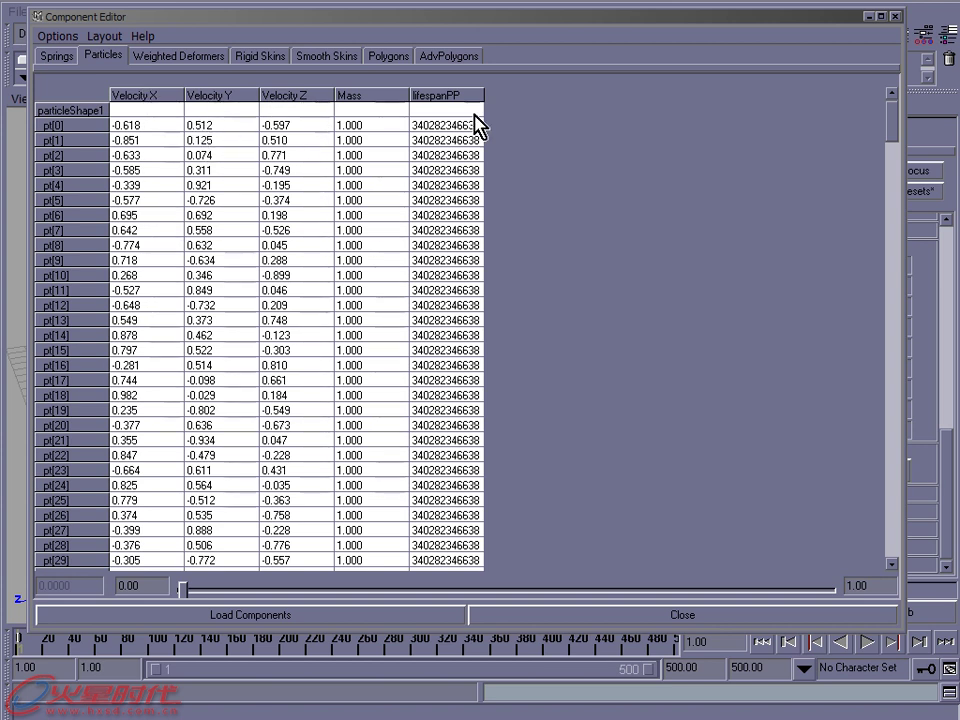
left_click(895, 16)
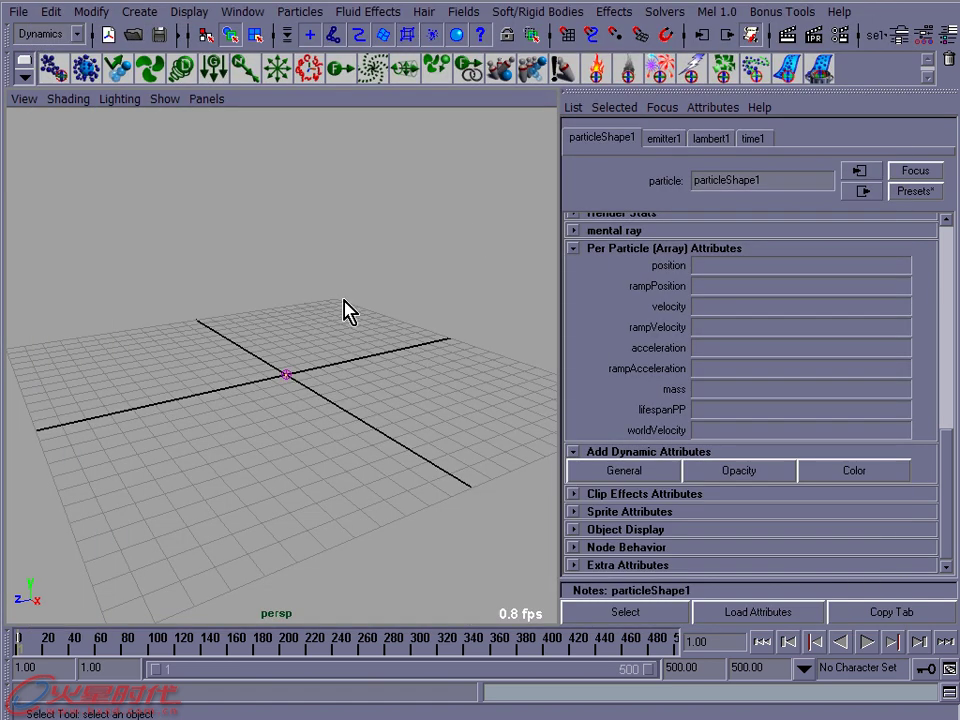
mouse_move(284, 385)
left_mouse_down("alt")
mouse_move(246, 364)
mouse_move(407, 411)
mouse_move(316, 385)
left_mouse_up("alt")
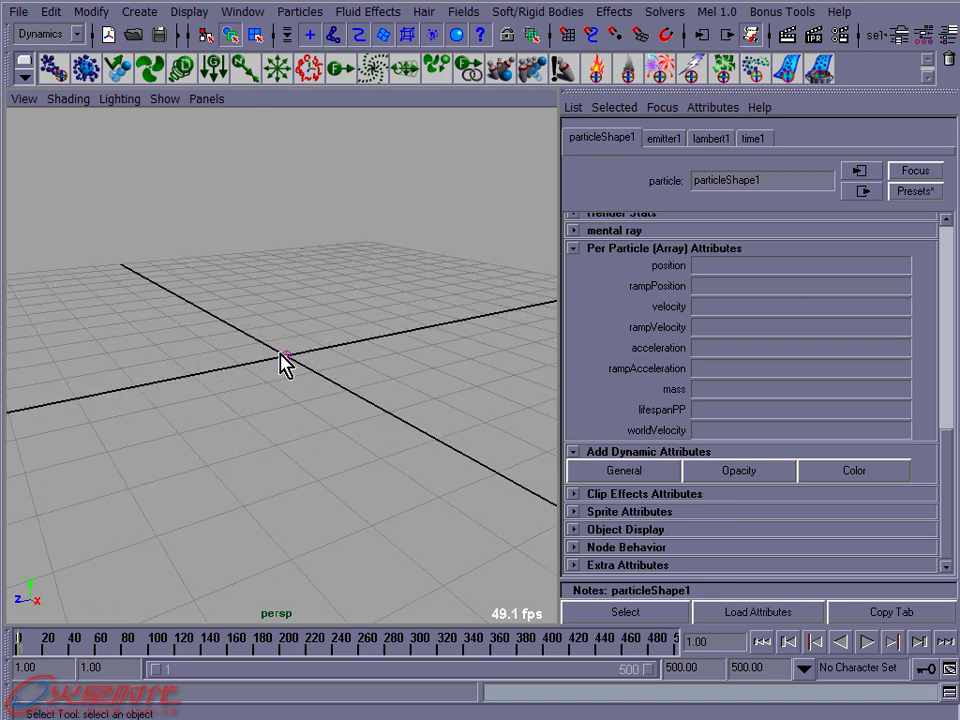
Save the zeroed positions with Initial State > Set for Selected from the torn-off Solvers menu
mouse_move(298, 355)
left_mouse_down("alt")
mouse_move(225, 428)
mouse_move(285, 401)
mouse_move(306, 369)
mouse_move(276, 388)
mouse_move(291, 360)
mouse_move(328, 343)
mouse_move(306, 396)
mouse_move(244, 371)
mouse_move(209, 376)
mouse_move(288, 368)
left_mouse_up("alt")
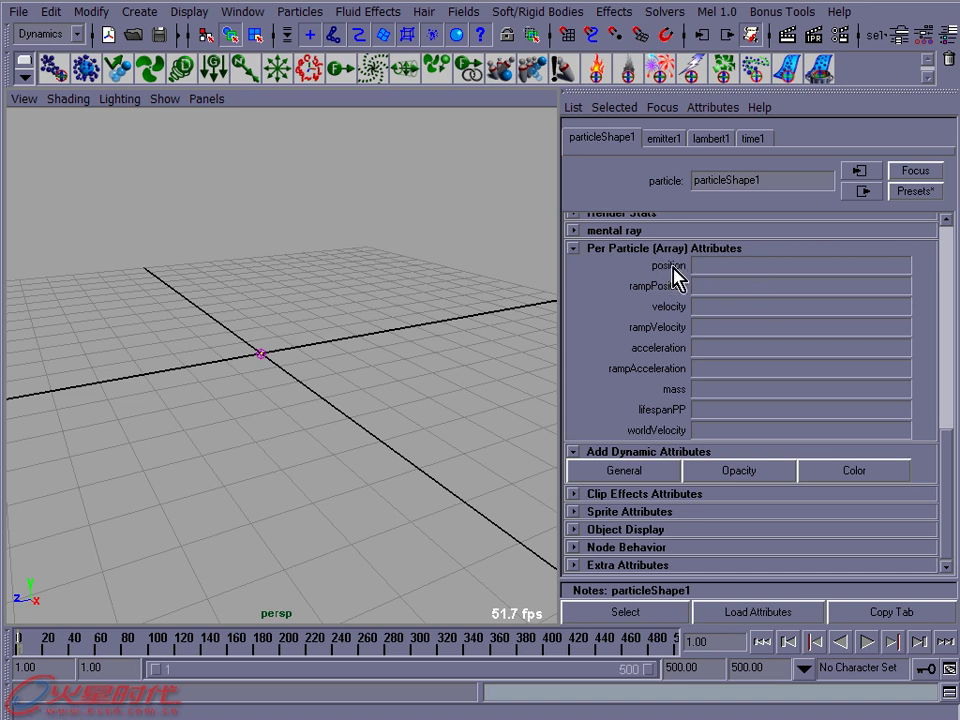
left_click(655, 14)
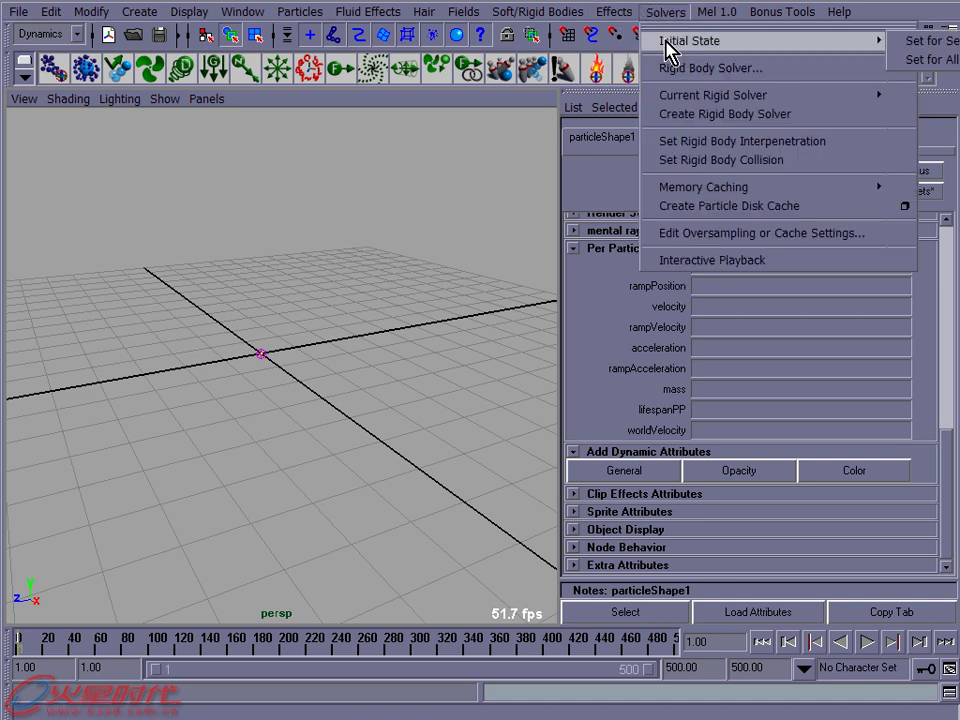
left_click(670, 28)
left_click_drag(683, 16, 440, 28)
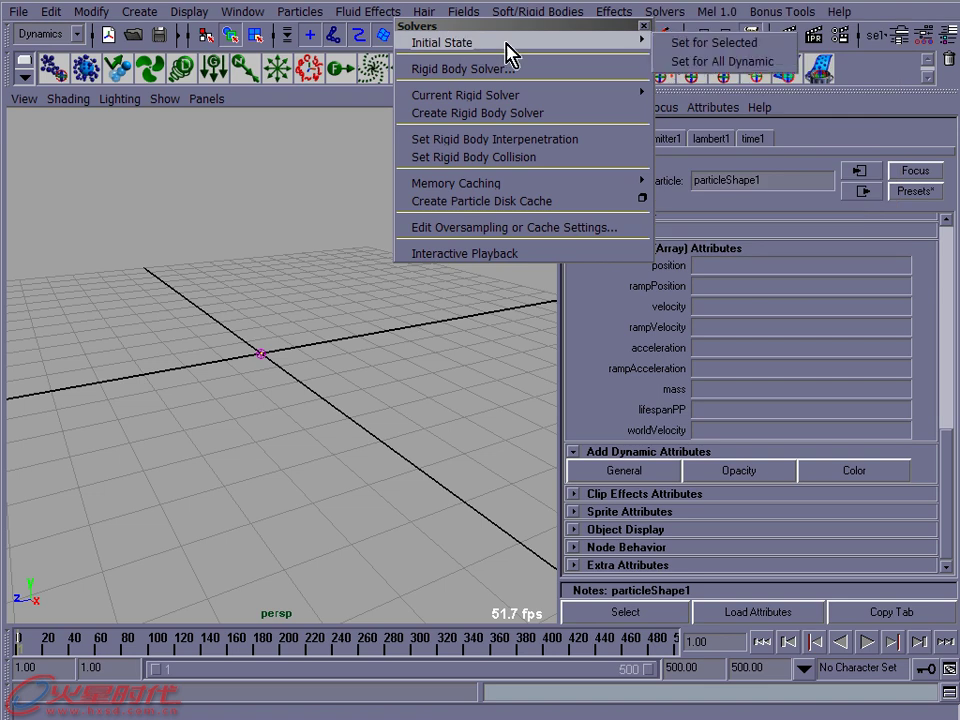
left_click(680, 41)
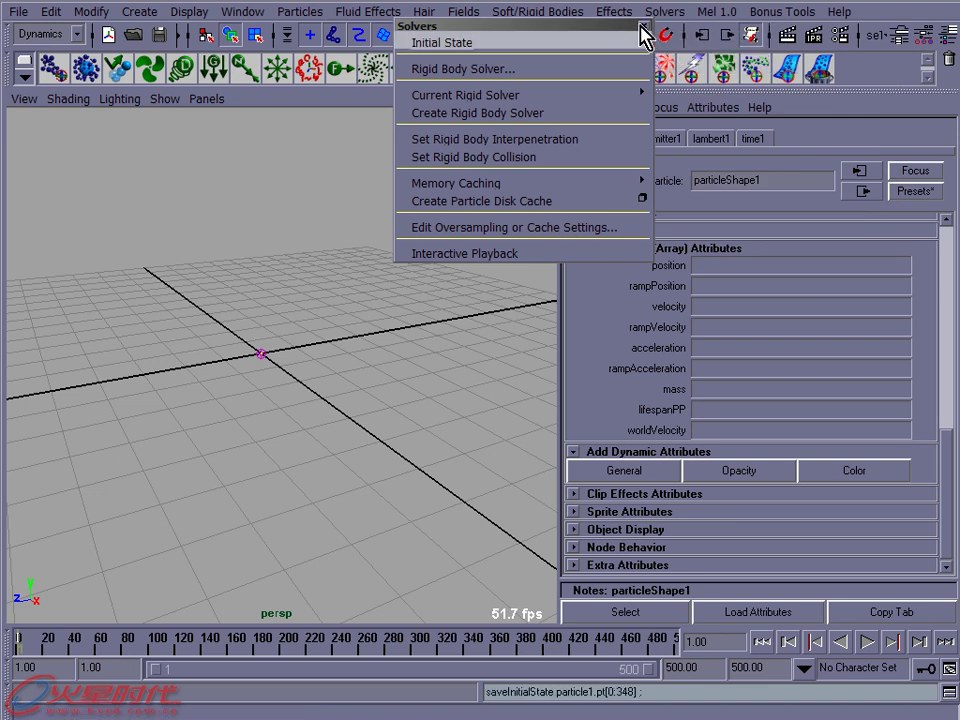
left_click(644, 25)
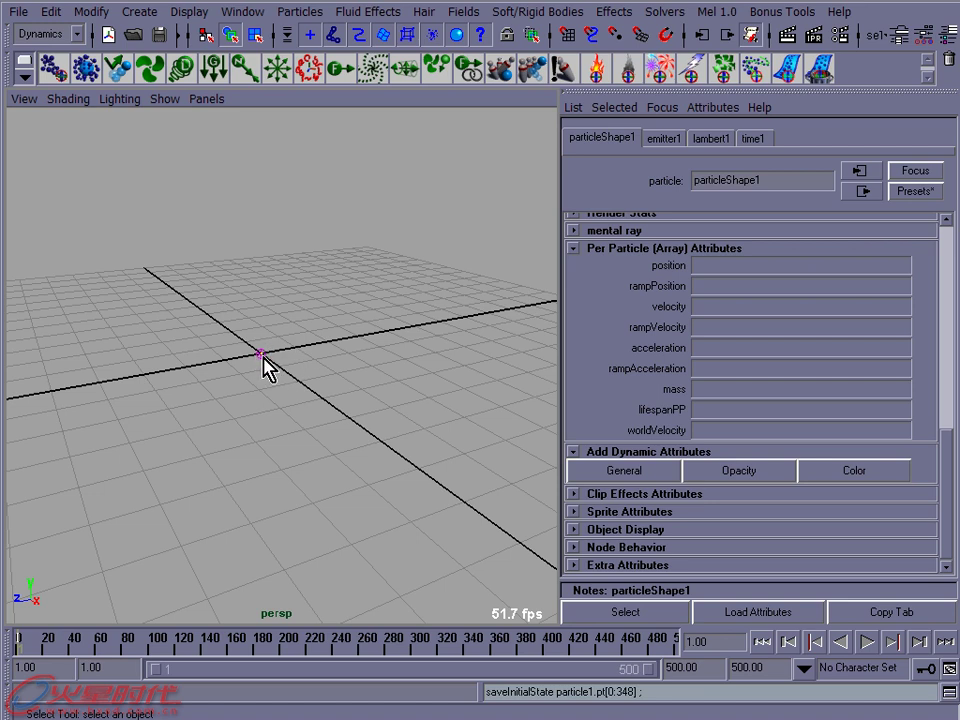
Play the emission from the origin and rewind to frame 1, twice
left_click(866, 641)
left_click(866, 641)
left_click(410, 487)
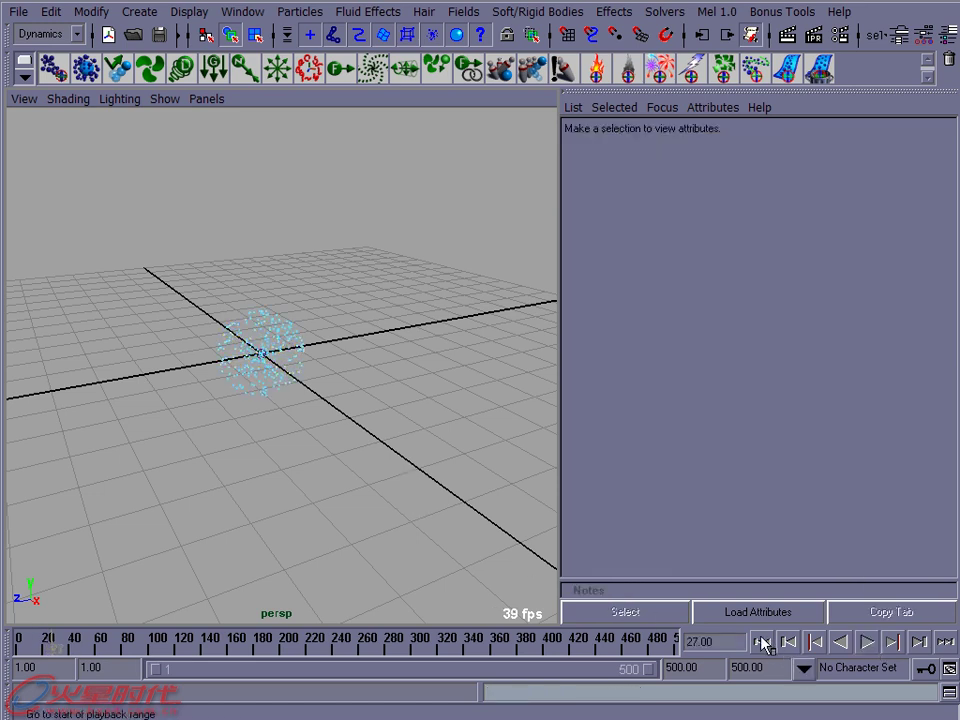
left_click(762, 641)
left_click(866, 641)
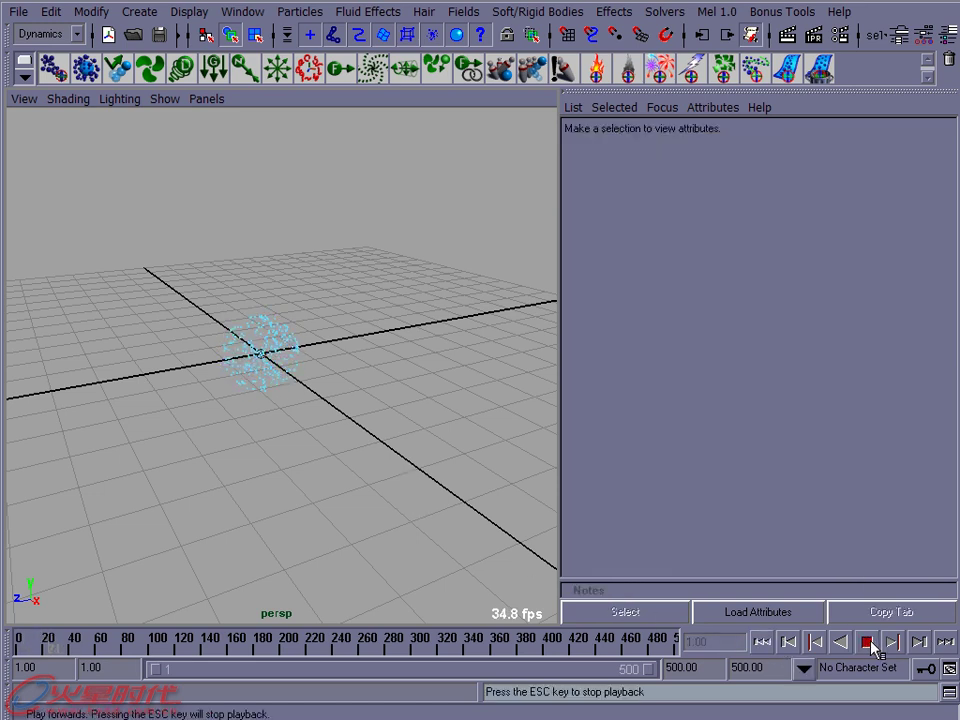
left_click(866, 641)
left_click(762, 641)
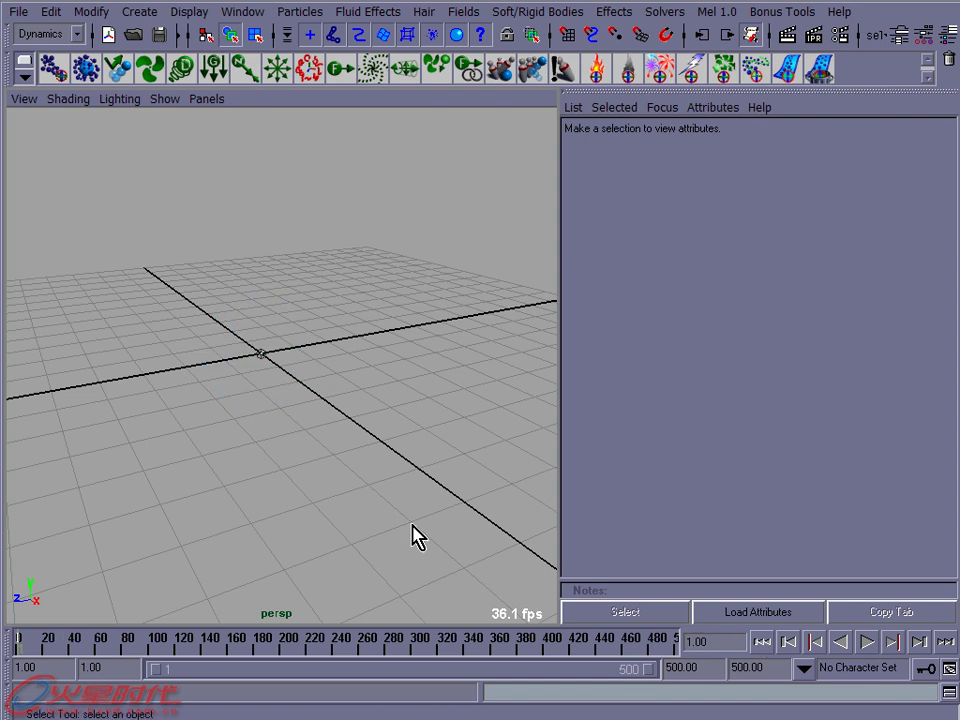
Reframe the view, play and select the emitted particles, rewind, then restore the four-view Hypergraph layout
mouse_move(275, 365)
left_mouse_down("alt")
mouse_move(439, 418)
mouse_move(334, 403)
left_mouse_up("alt")
middle_click_drag(334, 403, 285, 366, "alt")
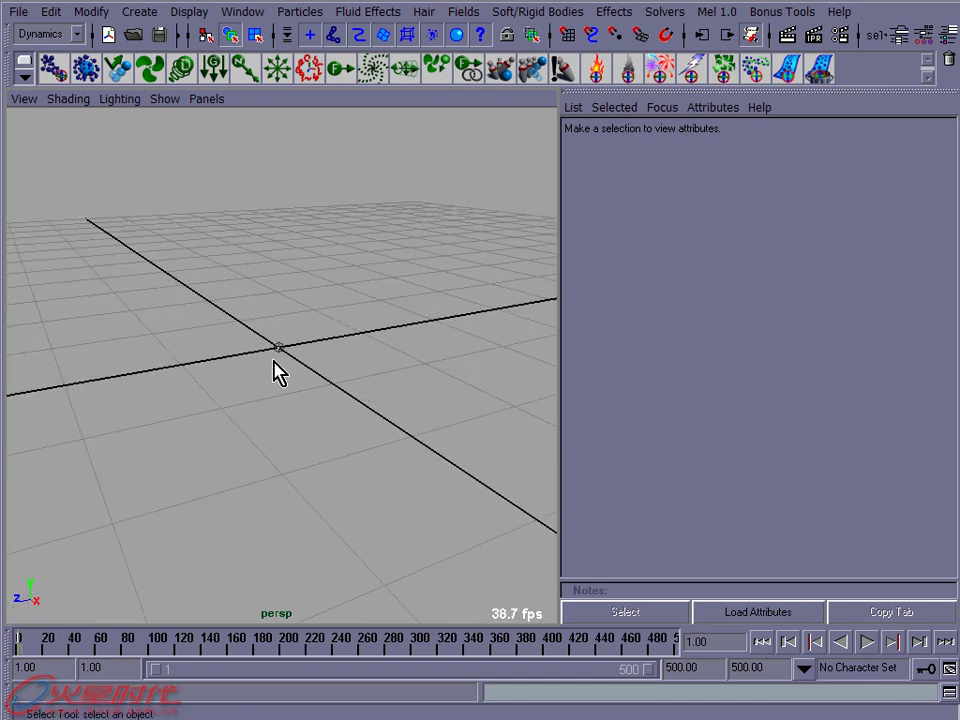
left_click(867, 641)
left_click_drag(281, 320, 296, 316)
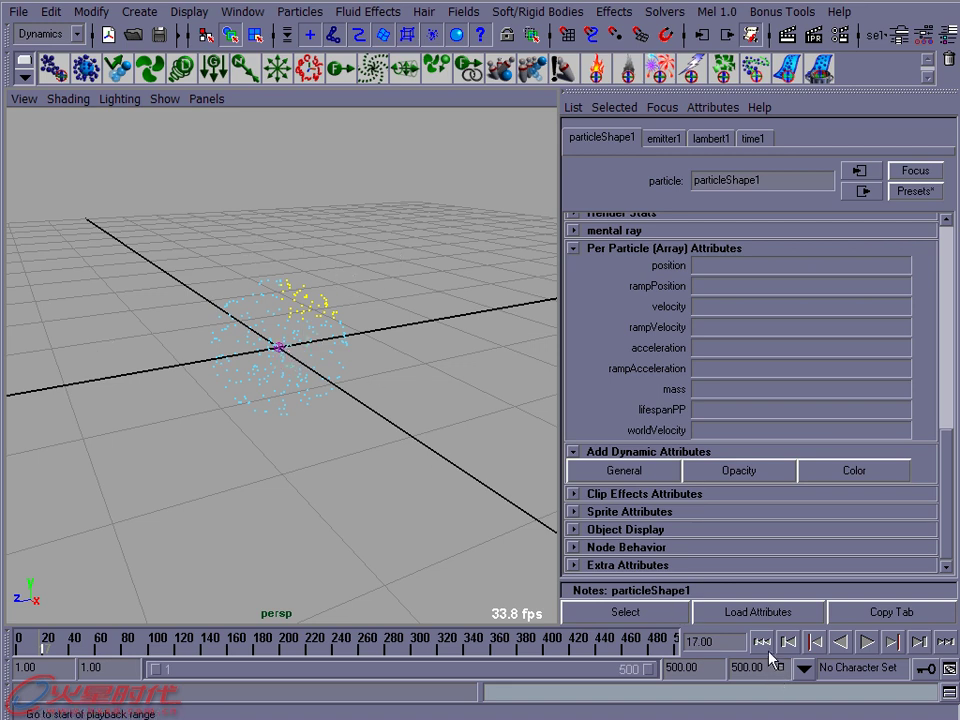
left_click(763, 642)
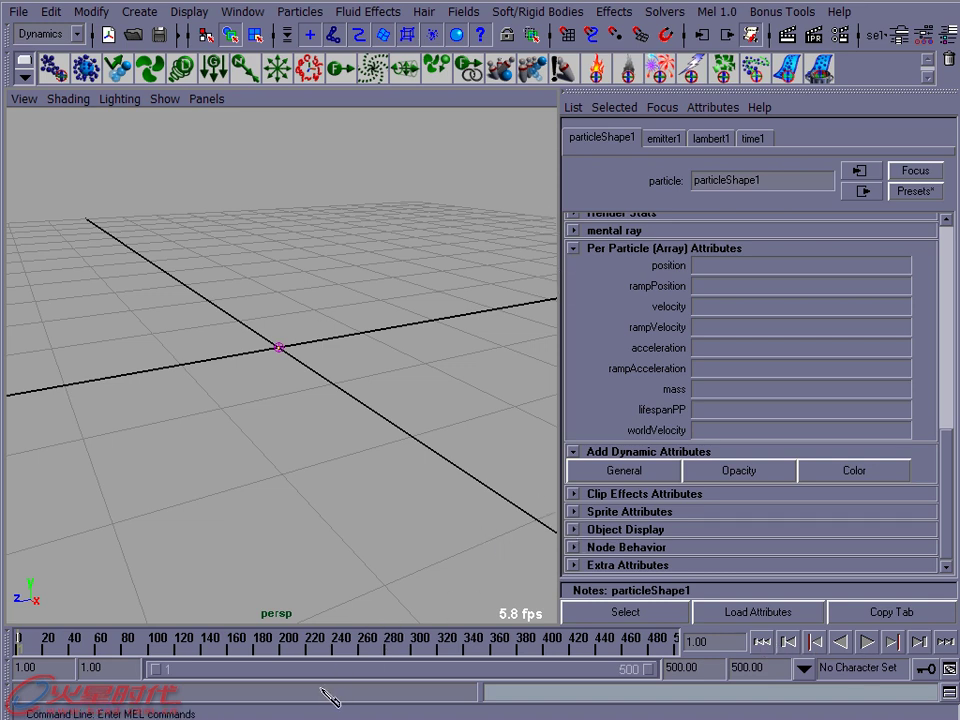
key("space")
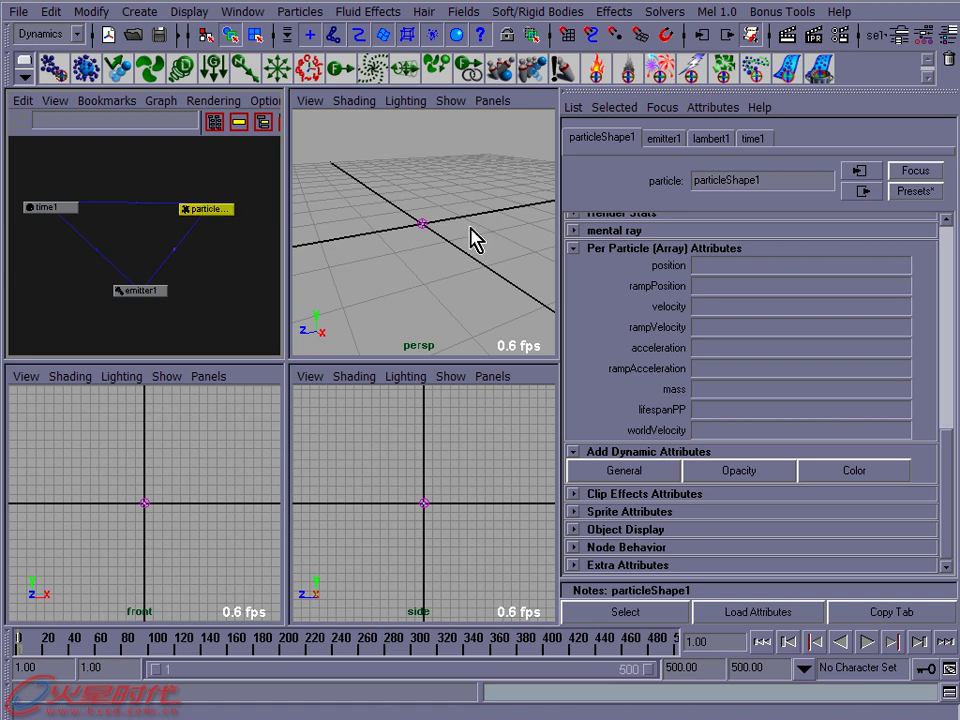
Play the emission to frame 24.5, select the particles and tear off Mel 1.0 > Simulation
key("alt+v")
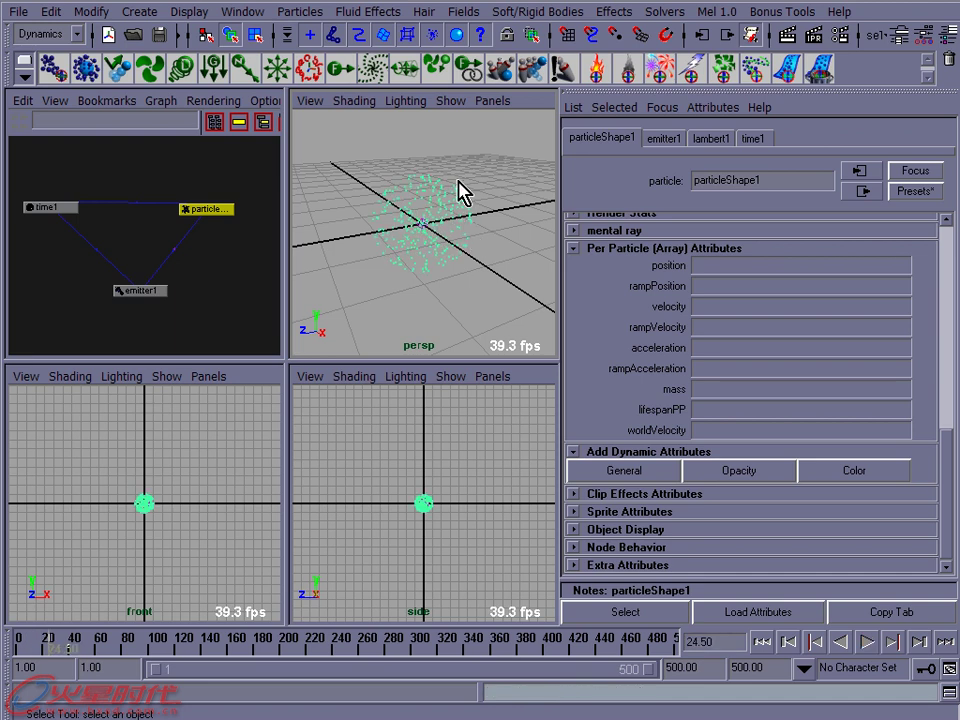
left_click(397, 198)
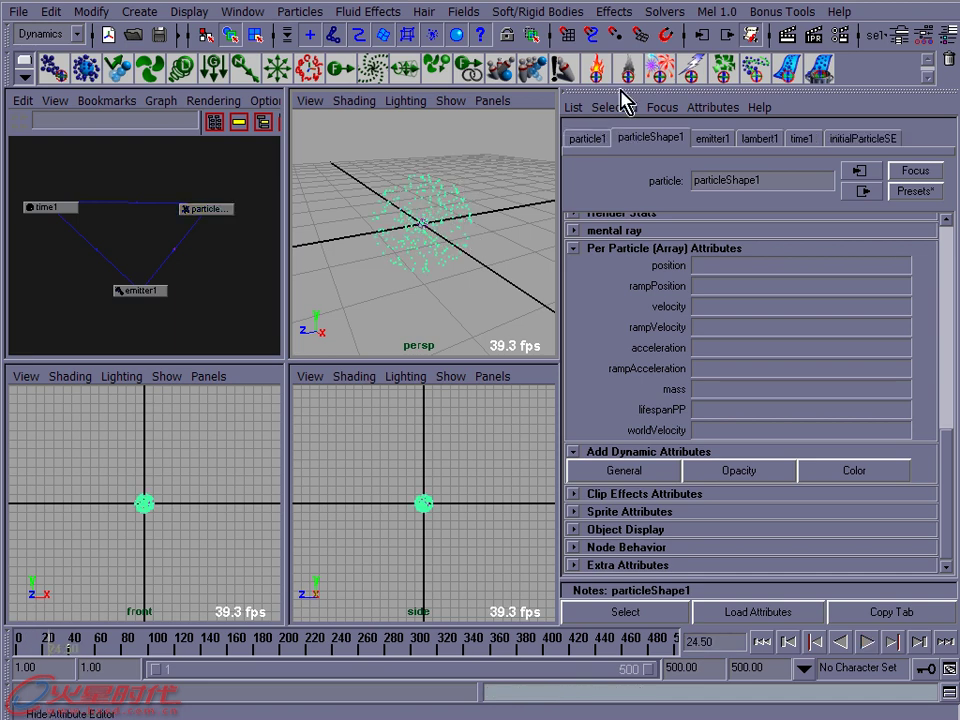
left_click(705, 12)
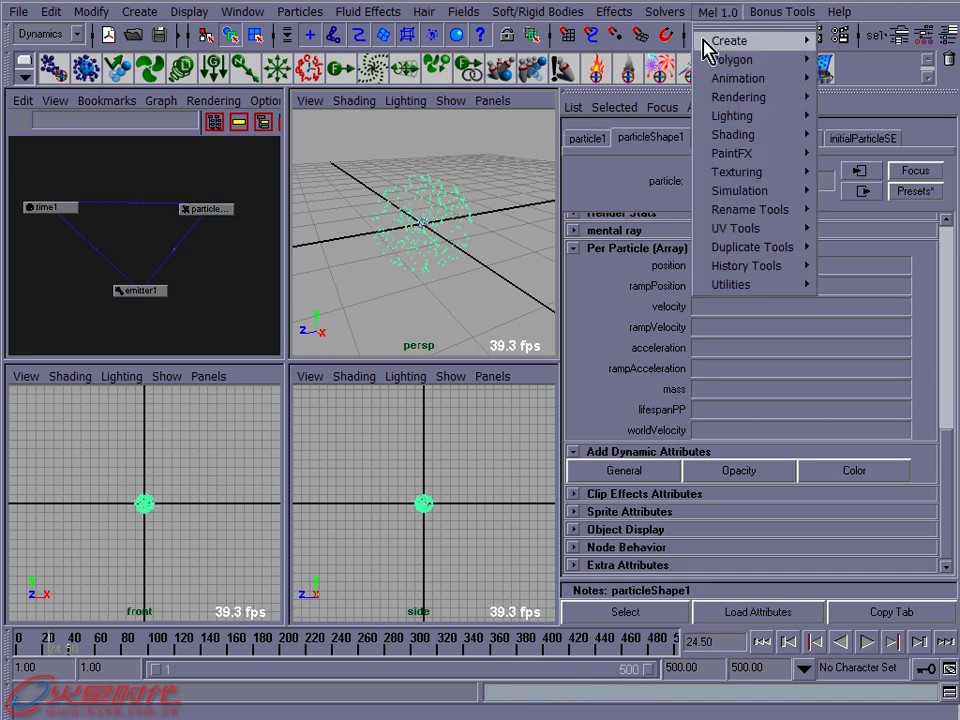
mouse_move(740, 190)
left_click(842, 189)
left_click_drag(842, 190, 615, 171)
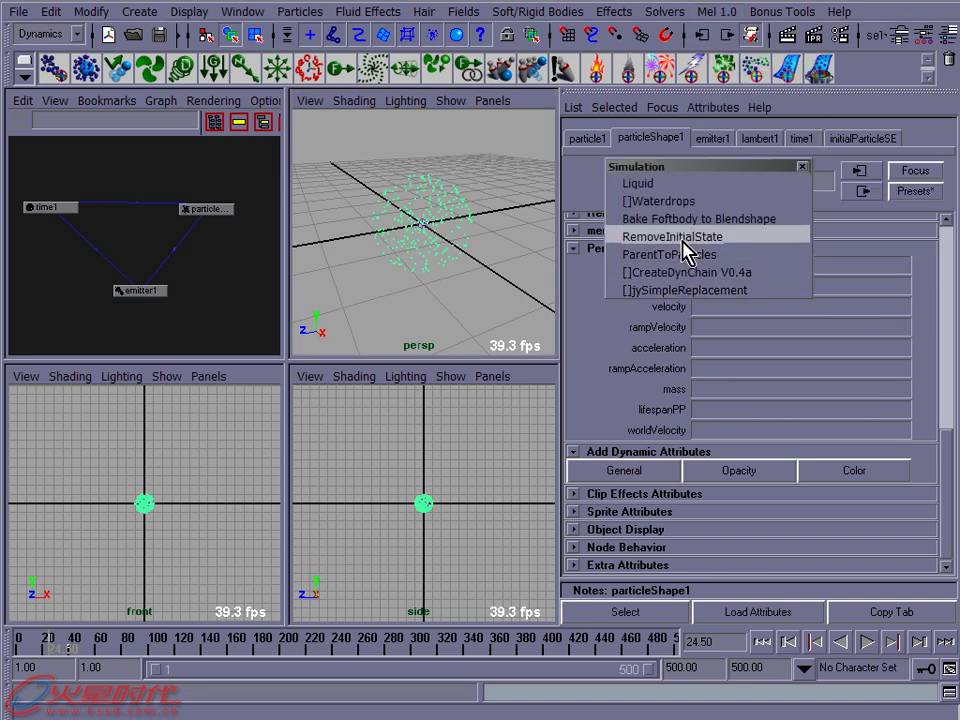
Run RemoveInitialState on the particles, then select particleShape1 in the Hypergraph
left_click(720, 240)
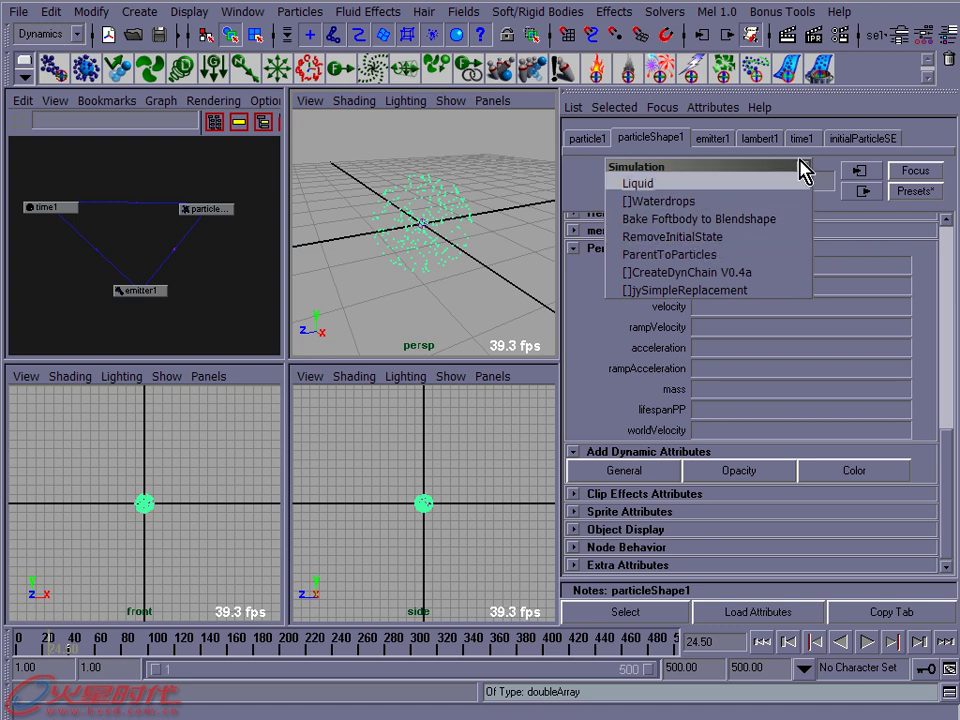
left_click(806, 175)
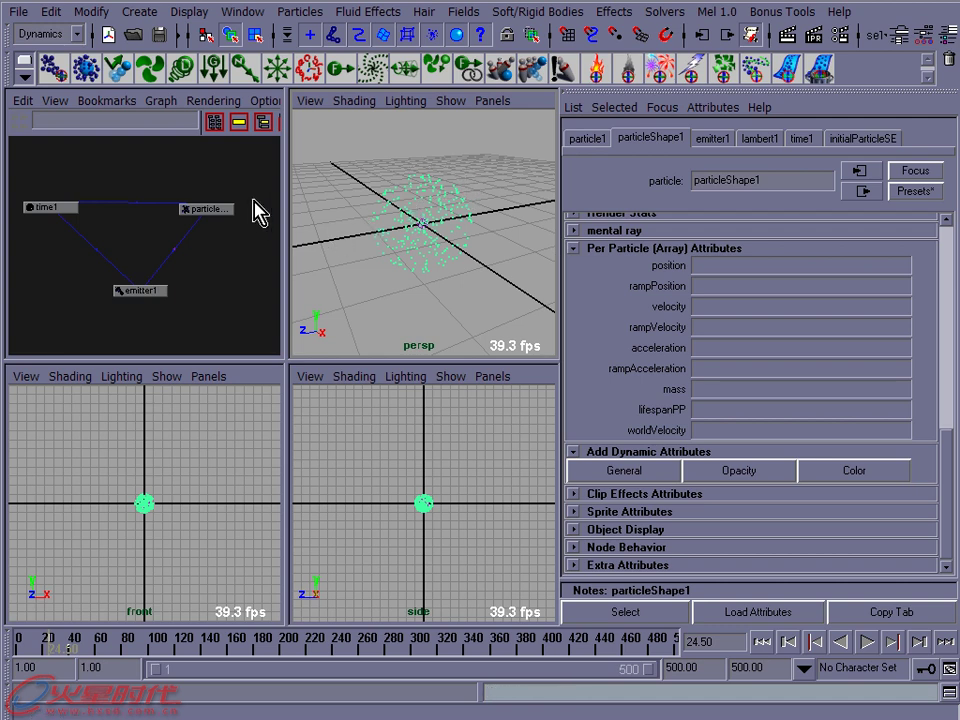
left_click(205, 207)
right_click(217, 211)
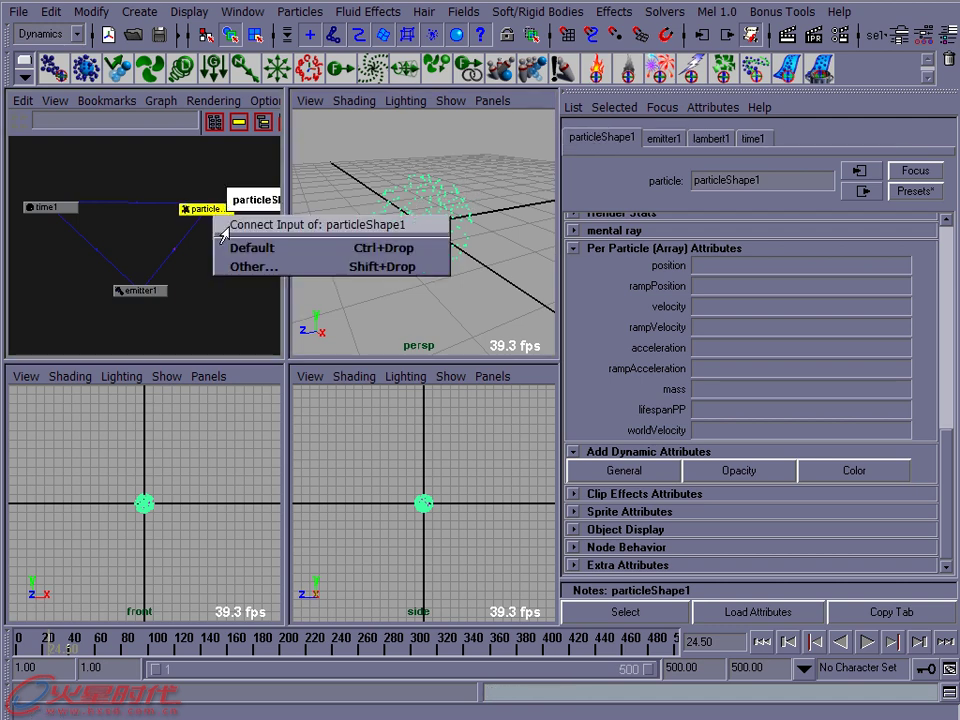
left_click(250, 266)
scroll(407, 292, "down", 9)
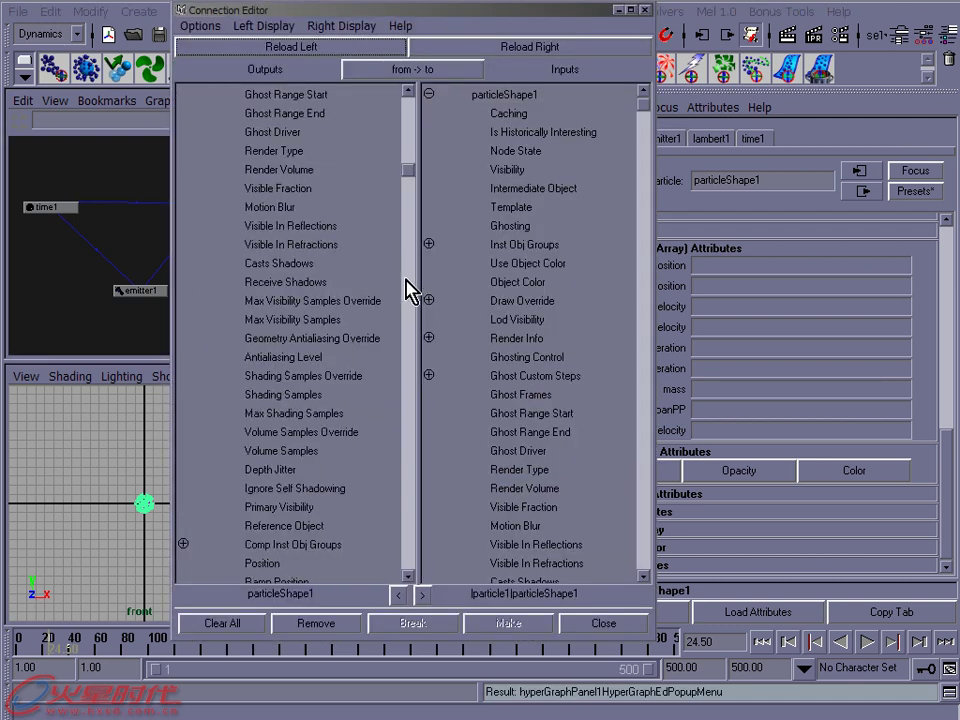
scroll(418, 193, "down", 1)
scroll(413, 232, "down", 6)
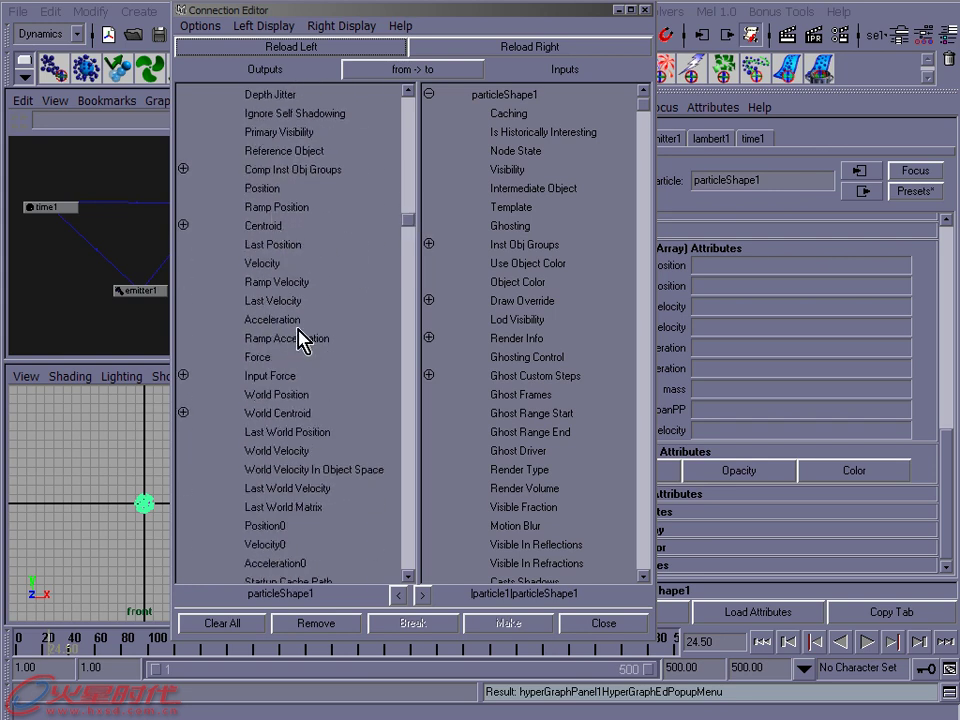
left_click(268, 545)
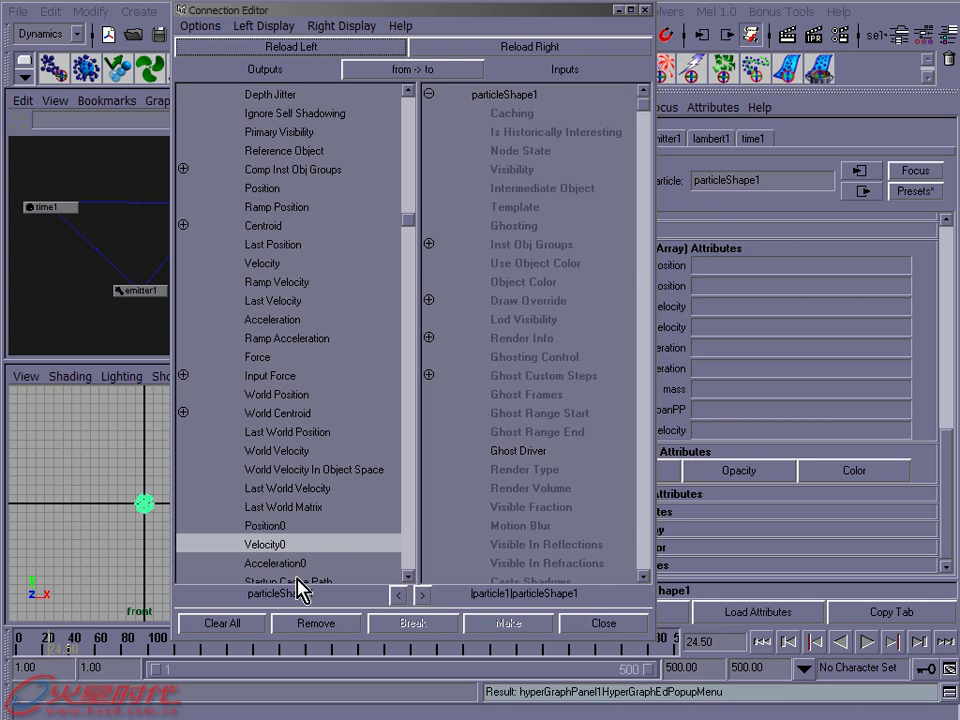
left_click(269, 564)
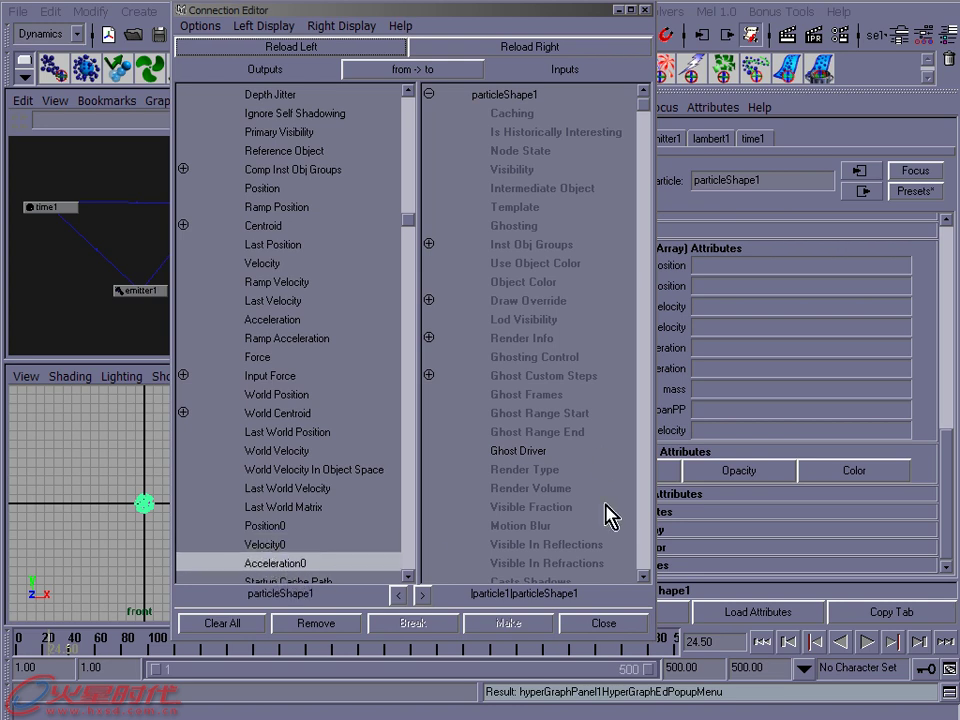
left_click(612, 624)
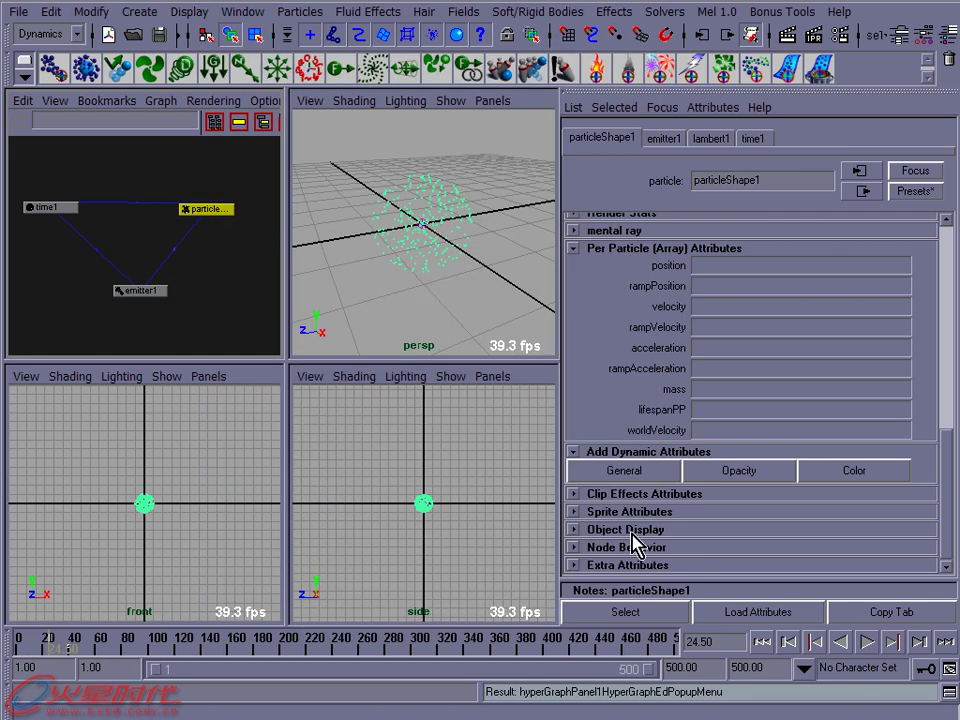
Save the particles' frame-24.5 state as initial with Solvers > Initial State > Set for Selected, then reselect them
left_click(665, 12)
mouse_move(690, 41)
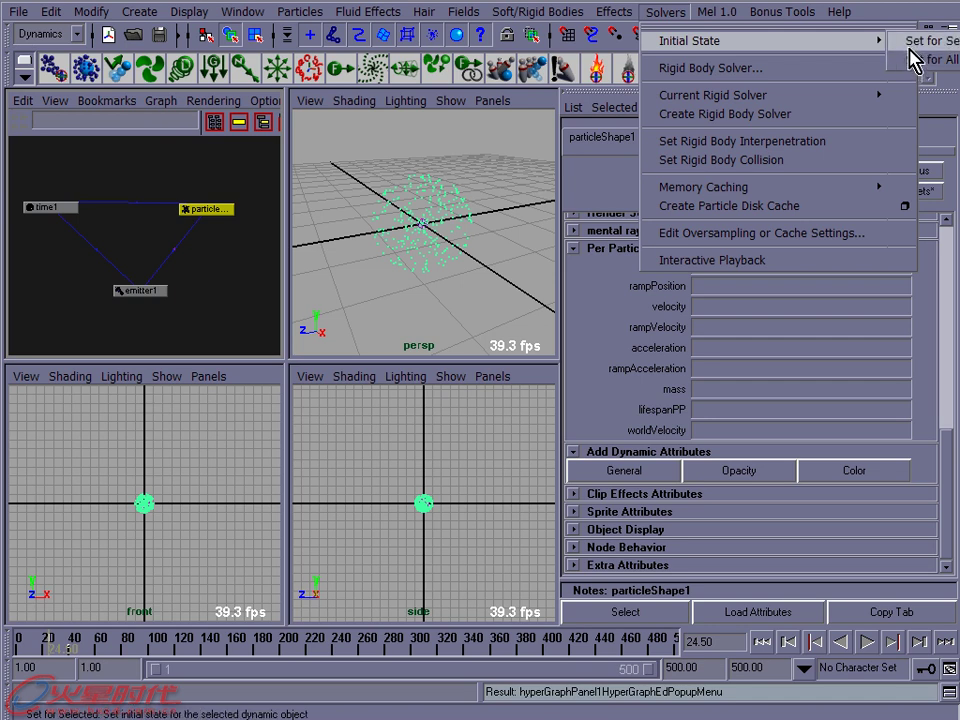
left_click(478, 191)
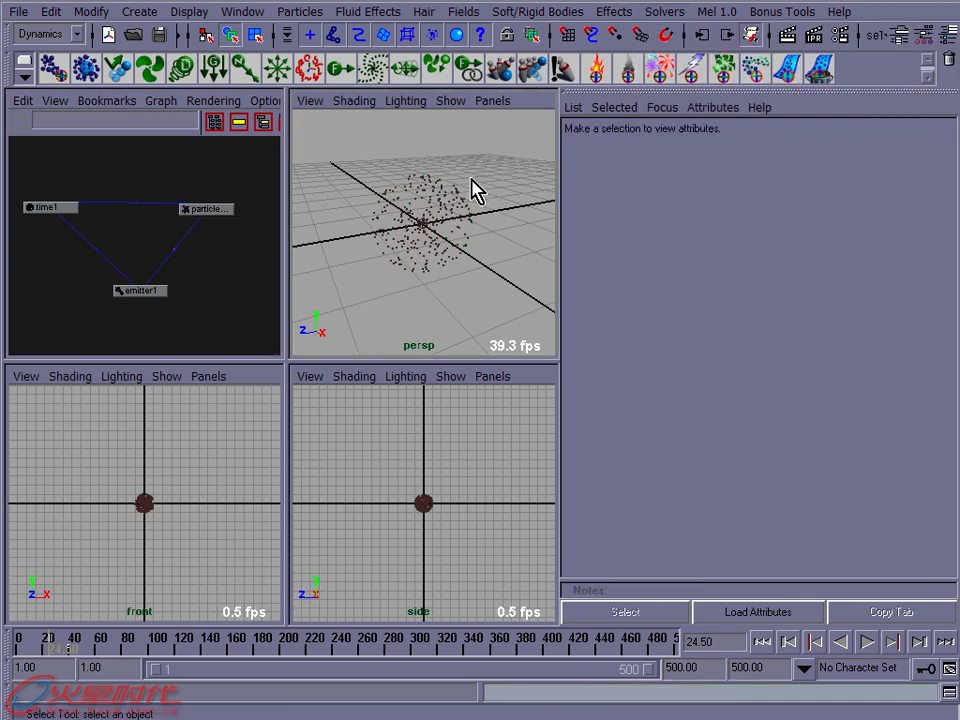
left_click(703, 13)
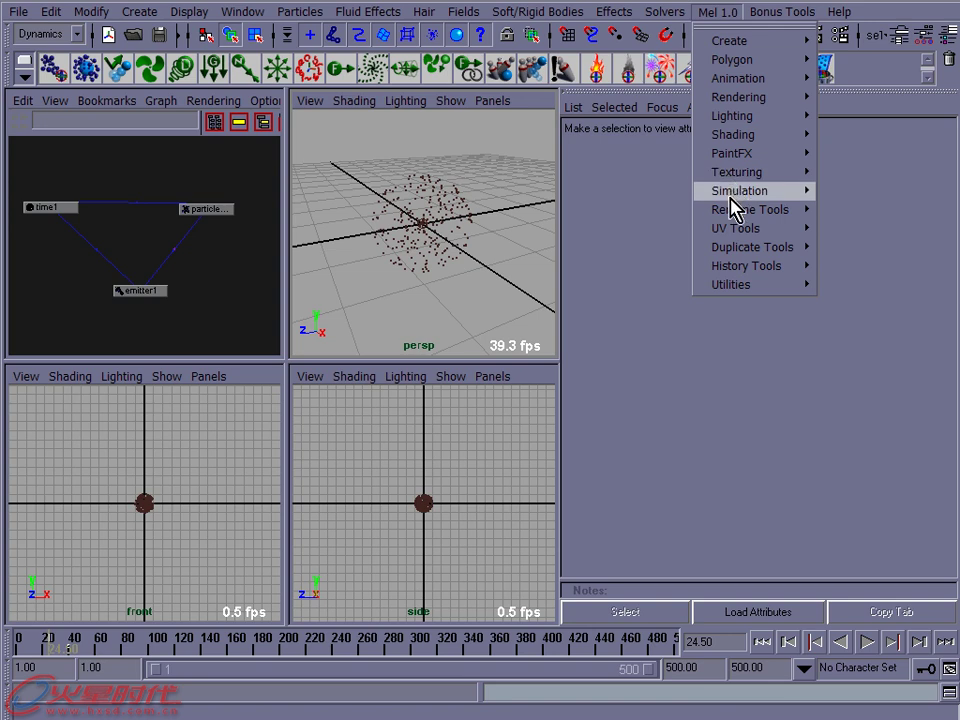
mouse_move(740, 190)
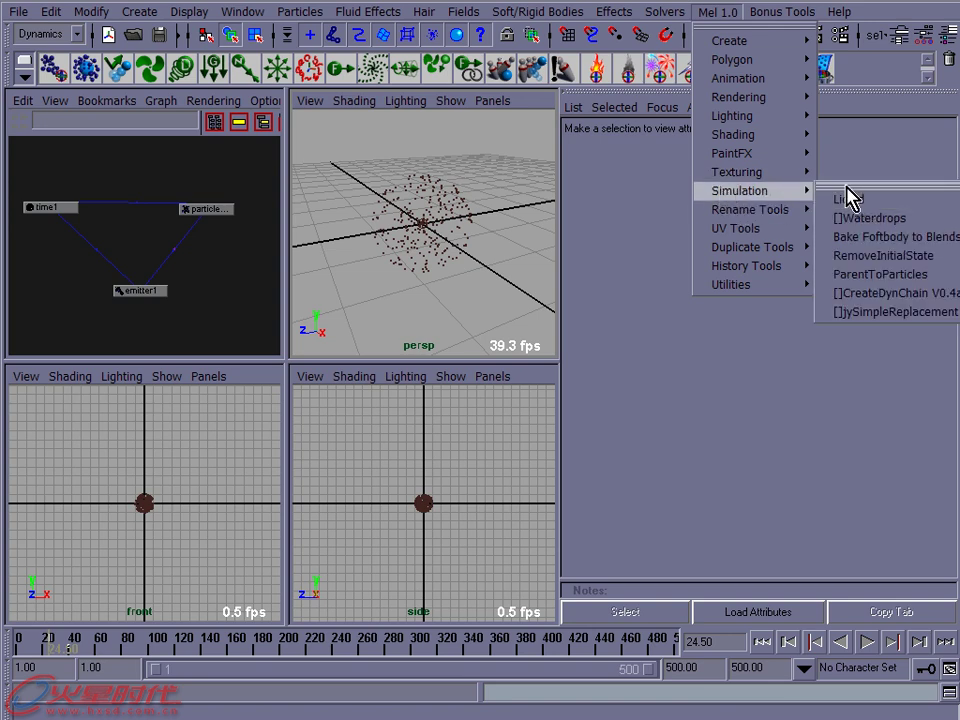
left_click(848, 188)
left_click_drag(852, 189, 623, 165)
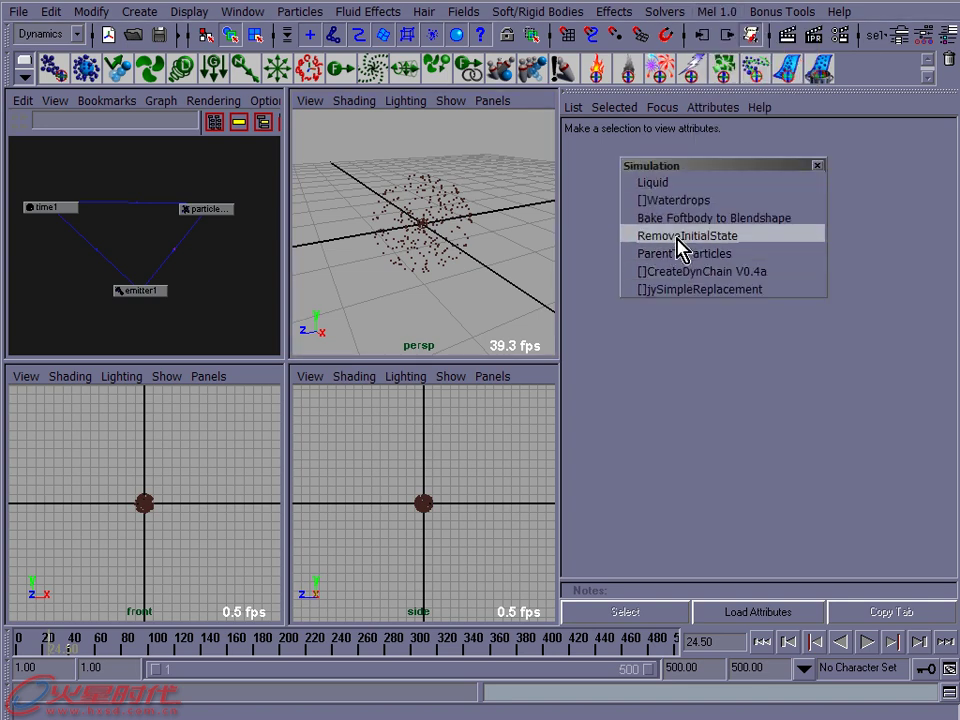
left_click(818, 165)
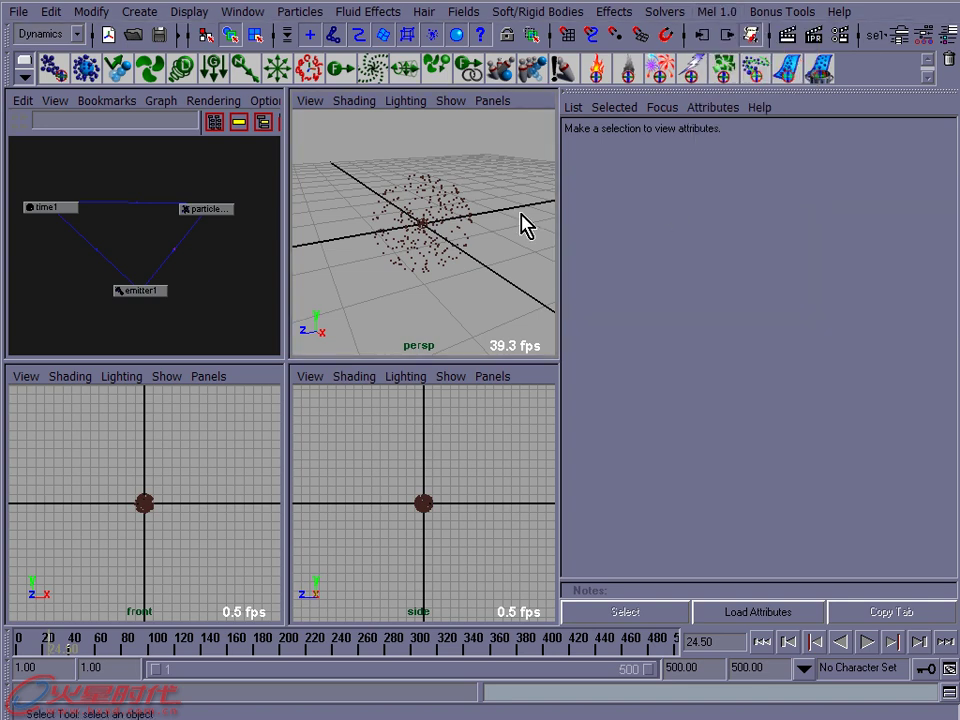
left_click(437, 204)
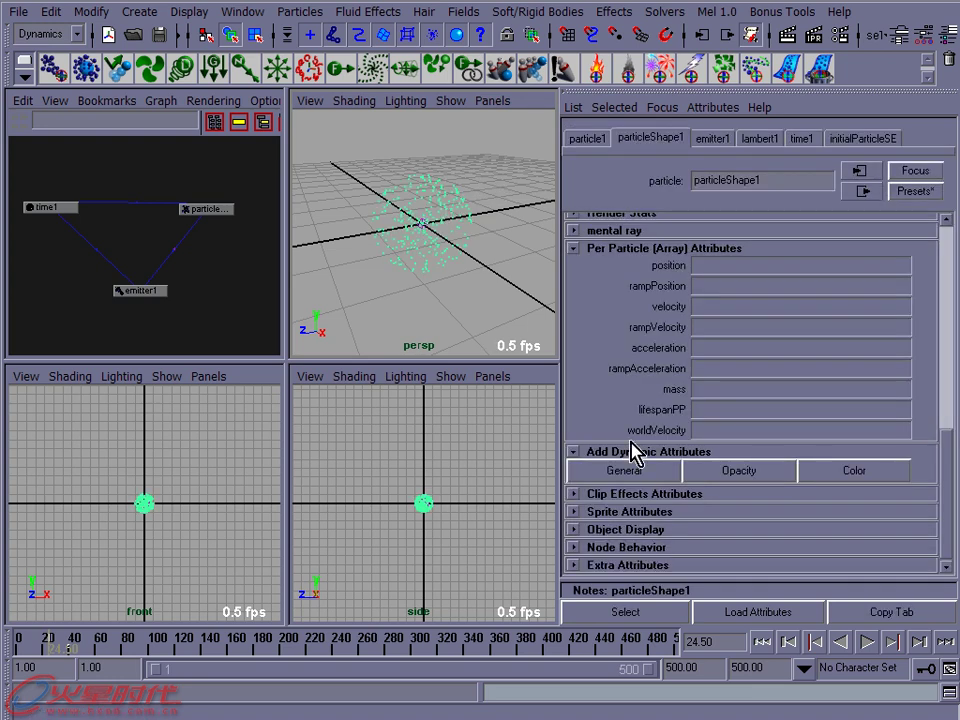
Rewind to frame 1, replay to frame 34.5 and reselect the particle cloud
left_click(762, 641)
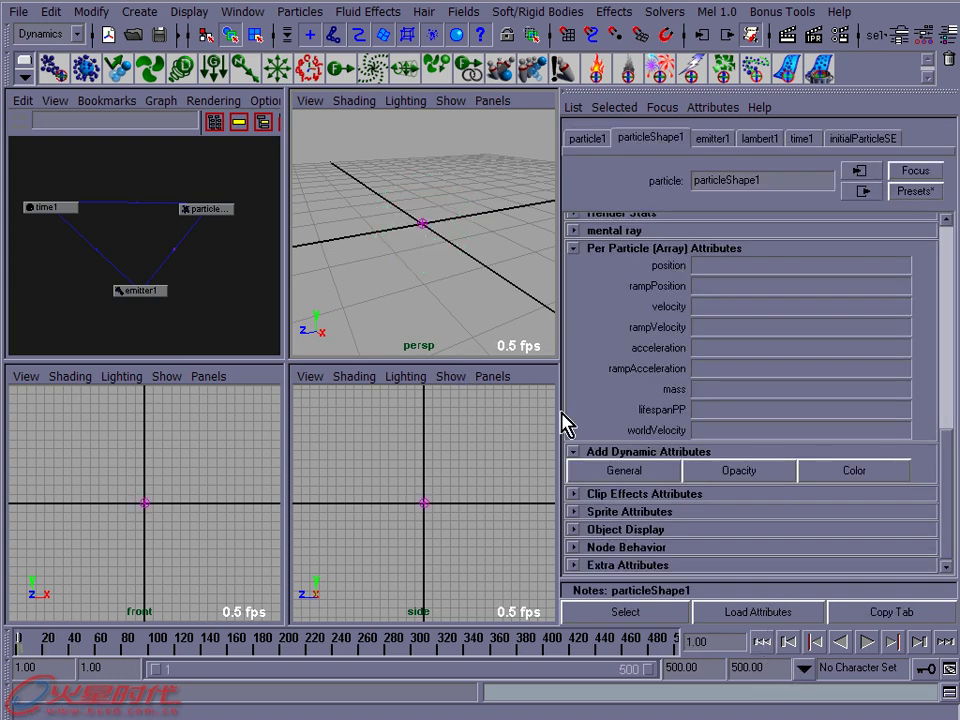
left_click(866, 643)
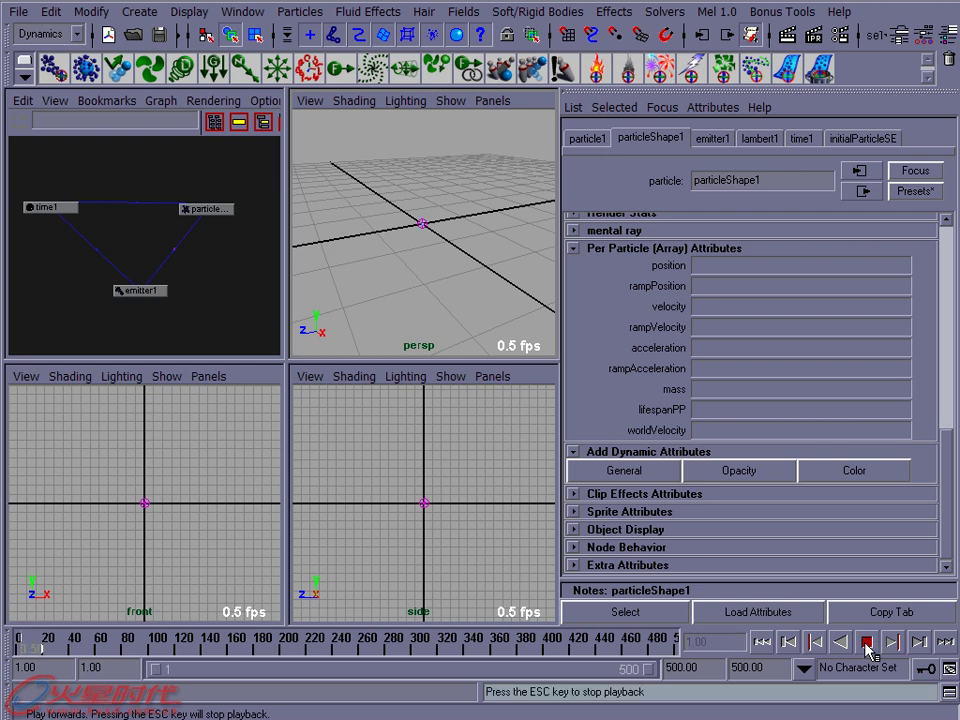
left_click(867, 647)
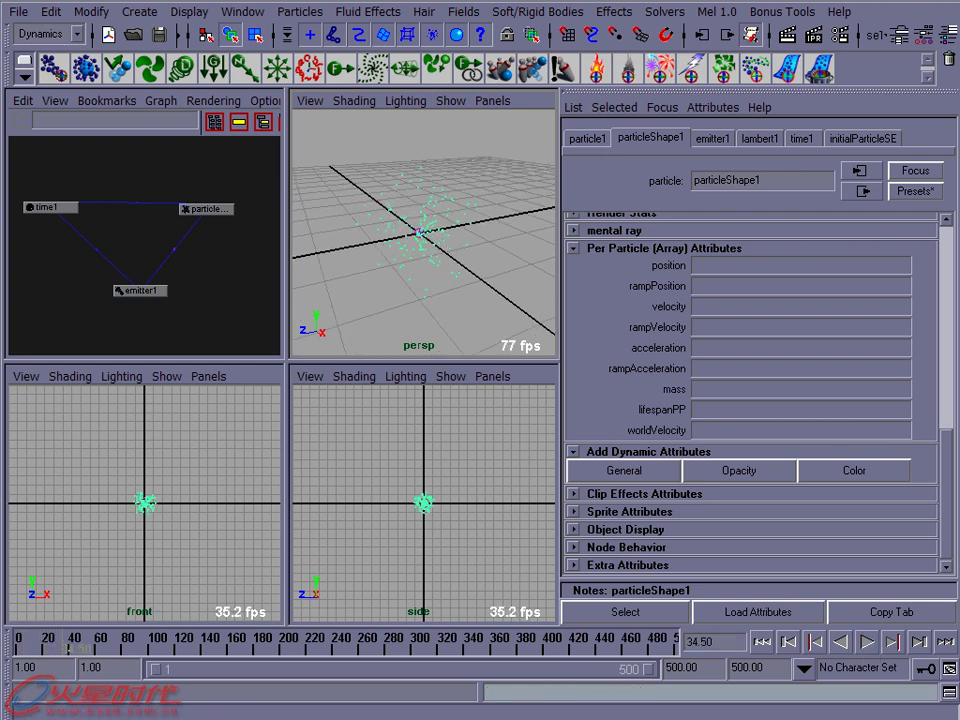
left_click(499, 240)
left_click(414, 199)
left_click(292, 16)
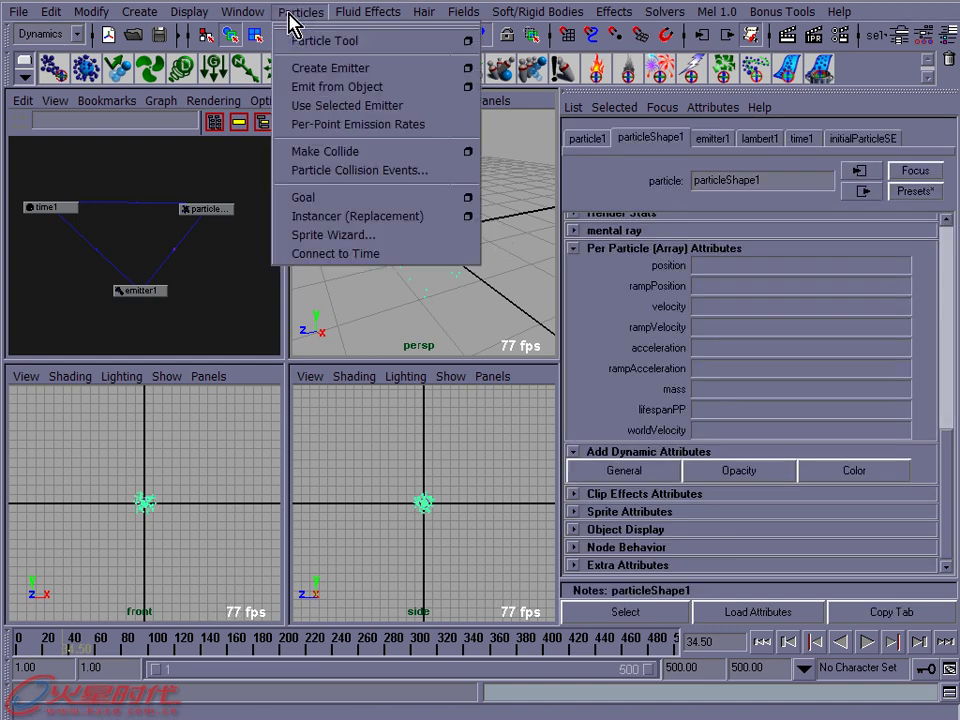
Open the Create Emitter options and browse its speed, volume and distance/direction sections
left_click(467, 70)
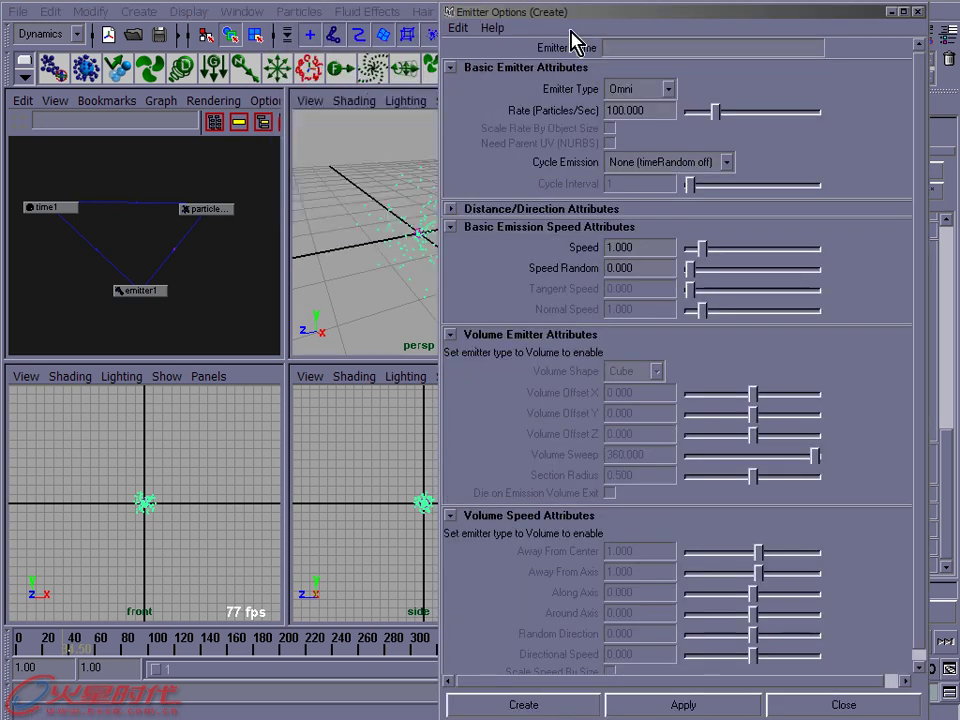
left_click_drag(589, 22, 479, 20)
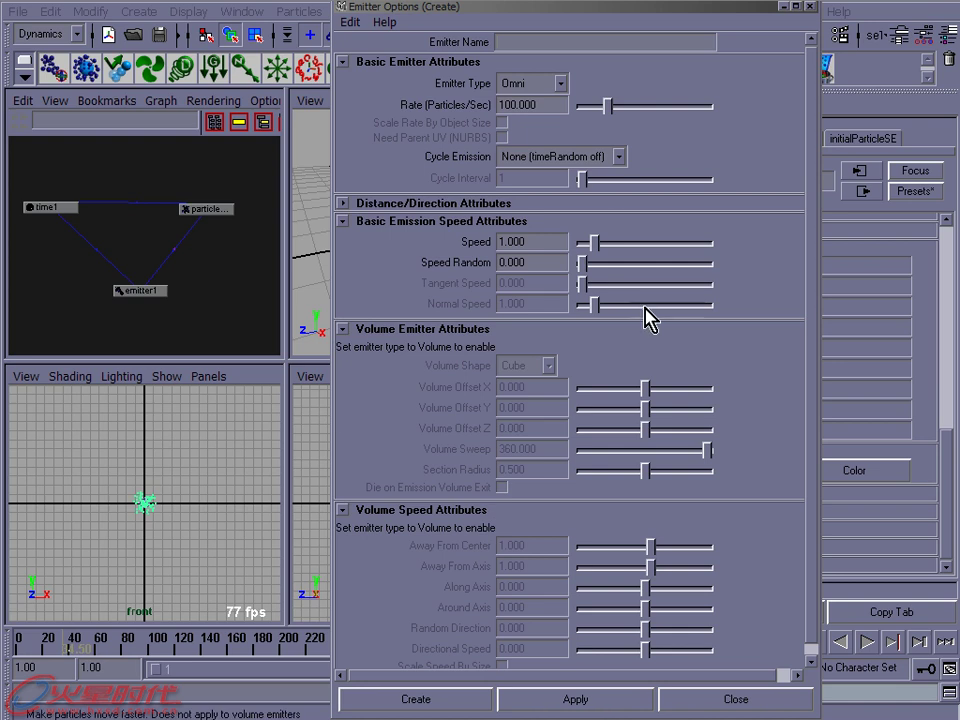
left_click(440, 222)
left_click(432, 240)
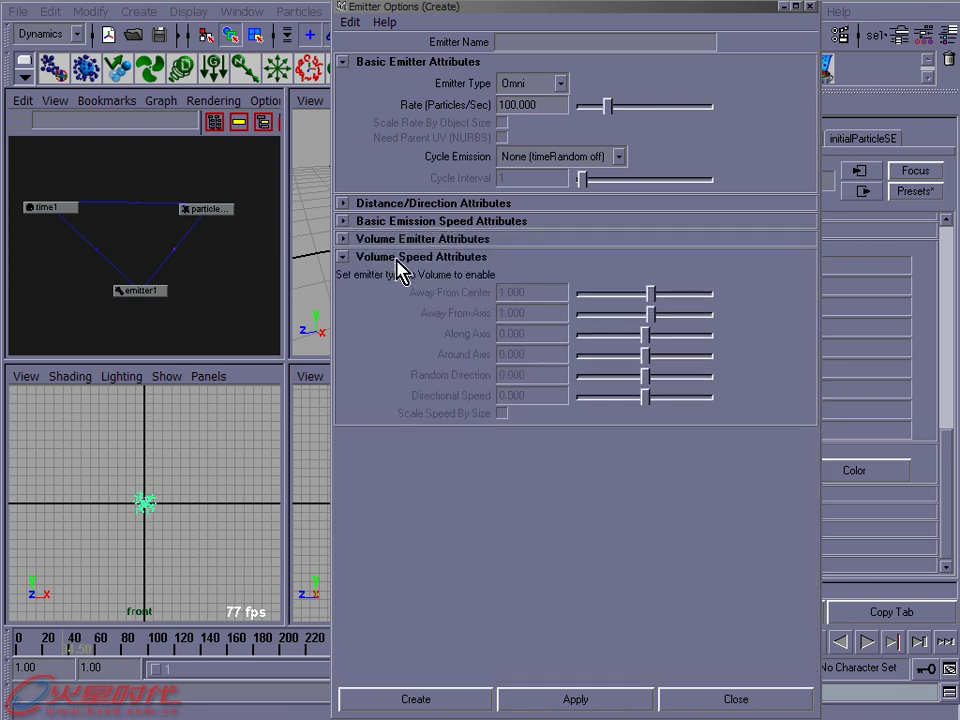
left_click(420, 257)
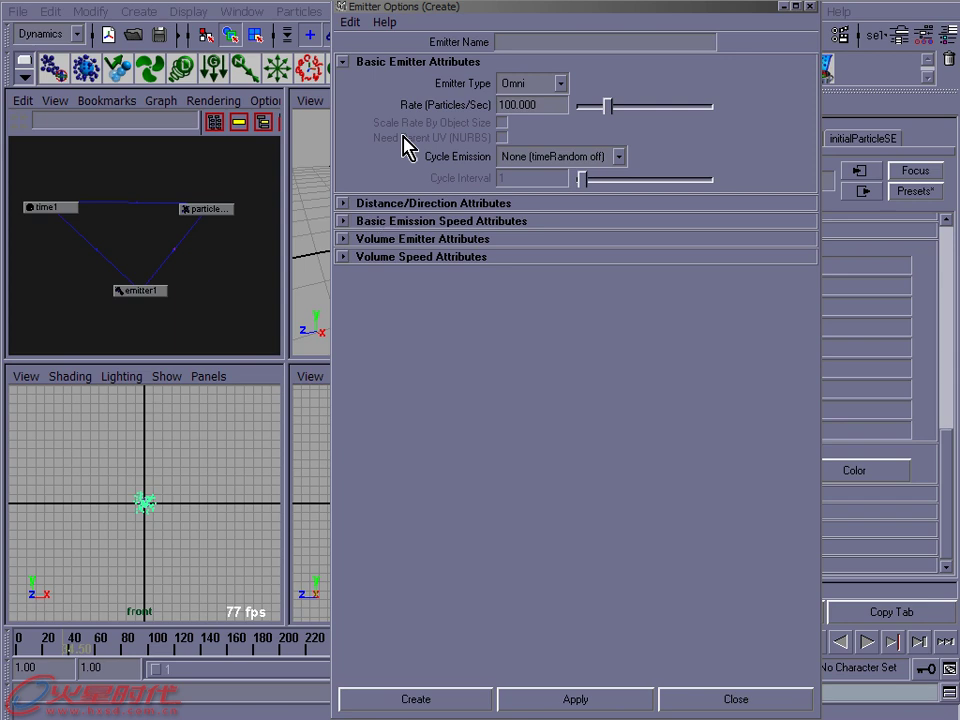
left_click(441, 204)
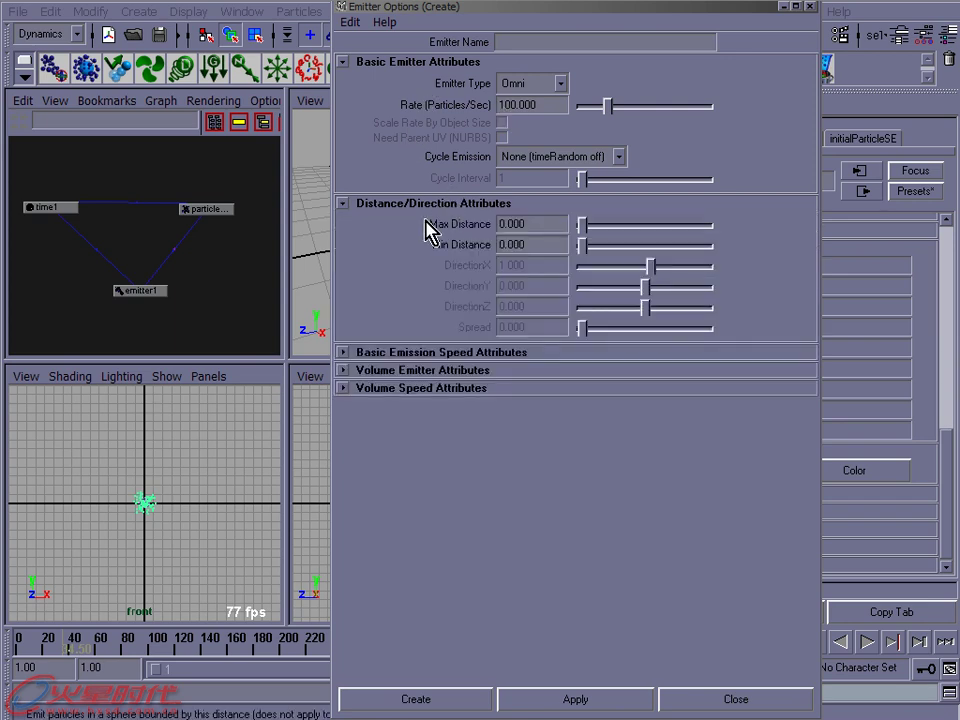
left_click(466, 354)
left_click(445, 353)
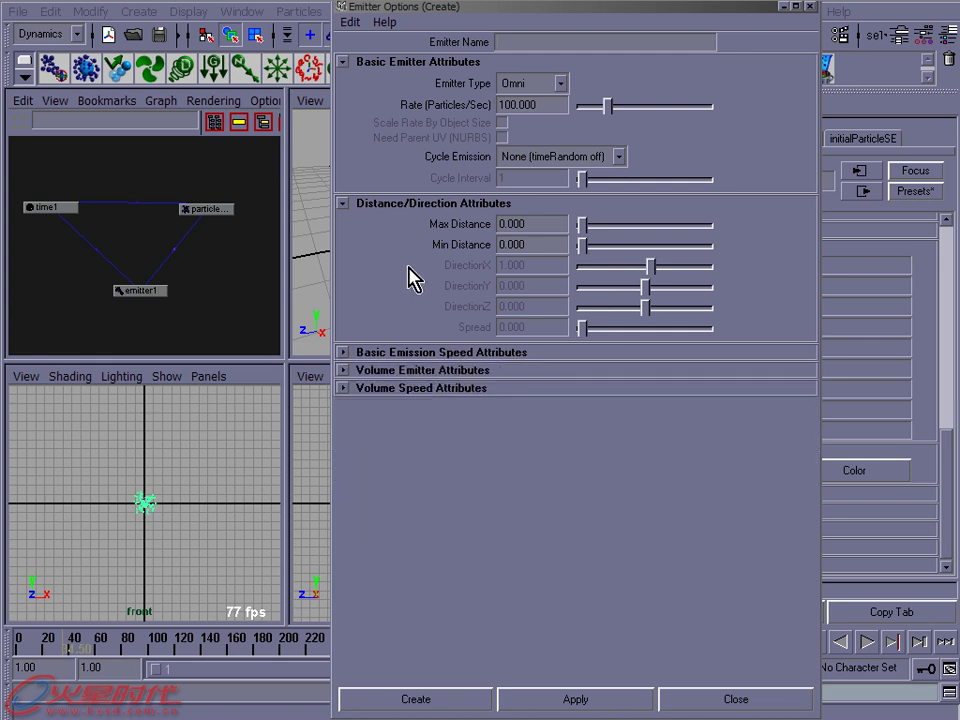
left_click(412, 204)
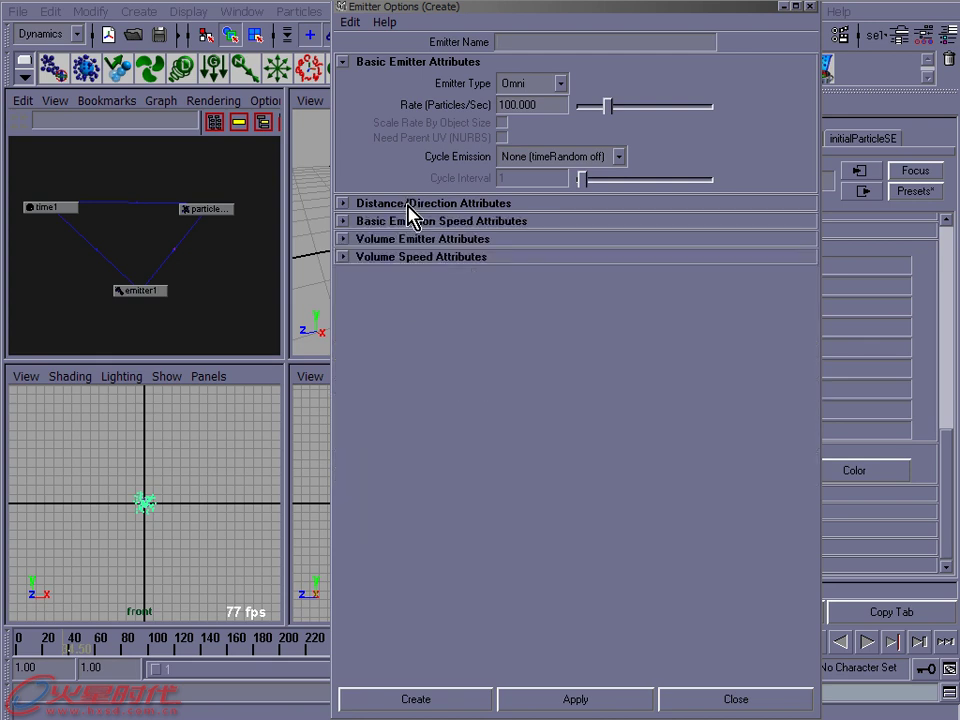
Inspect the Create Emitter type list, leaving Emitter Type on Omni
left_click(524, 86)
left_click(532, 87)
left_click(531, 89)
left_click(532, 88)
left_click(532, 86)
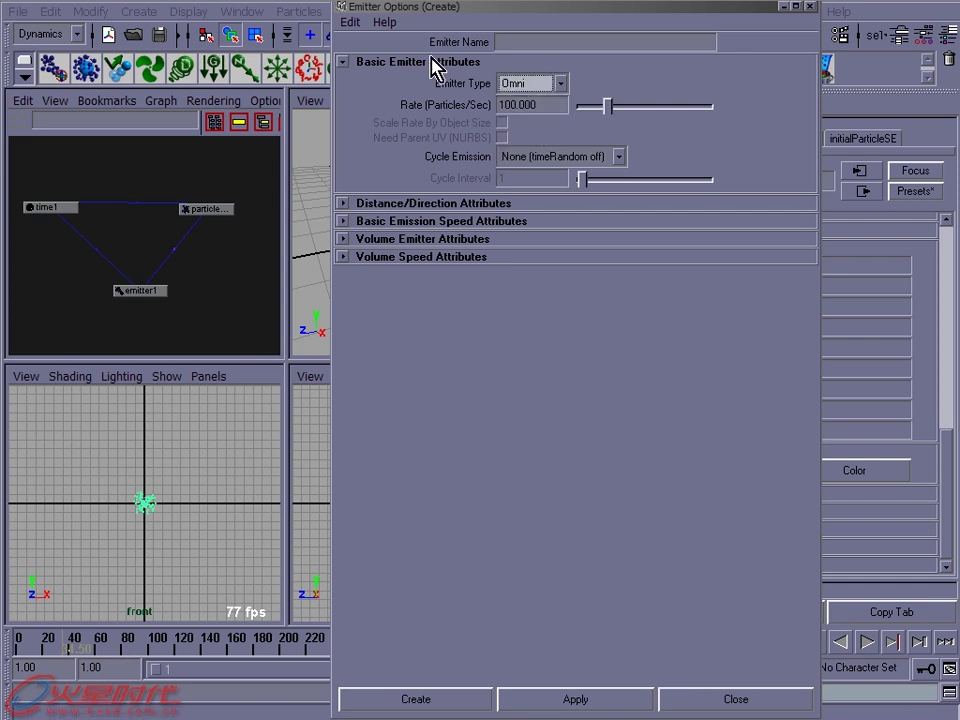
left_click_drag(496, 20, 579, 22)
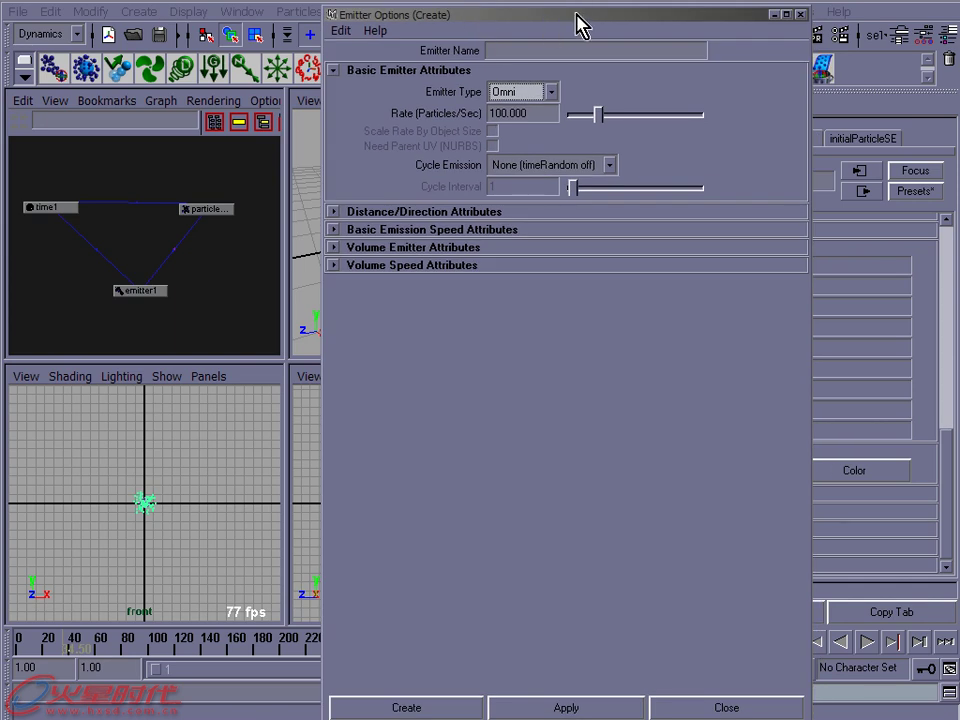
left_click(579, 95)
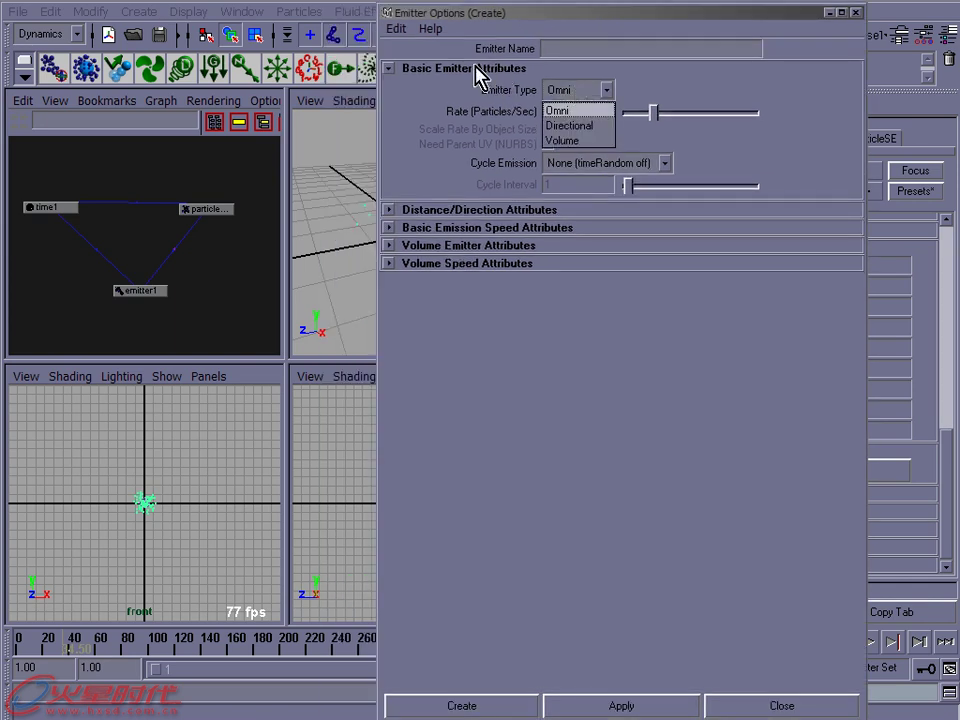
left_click(300, 30)
left_click(302, 13)
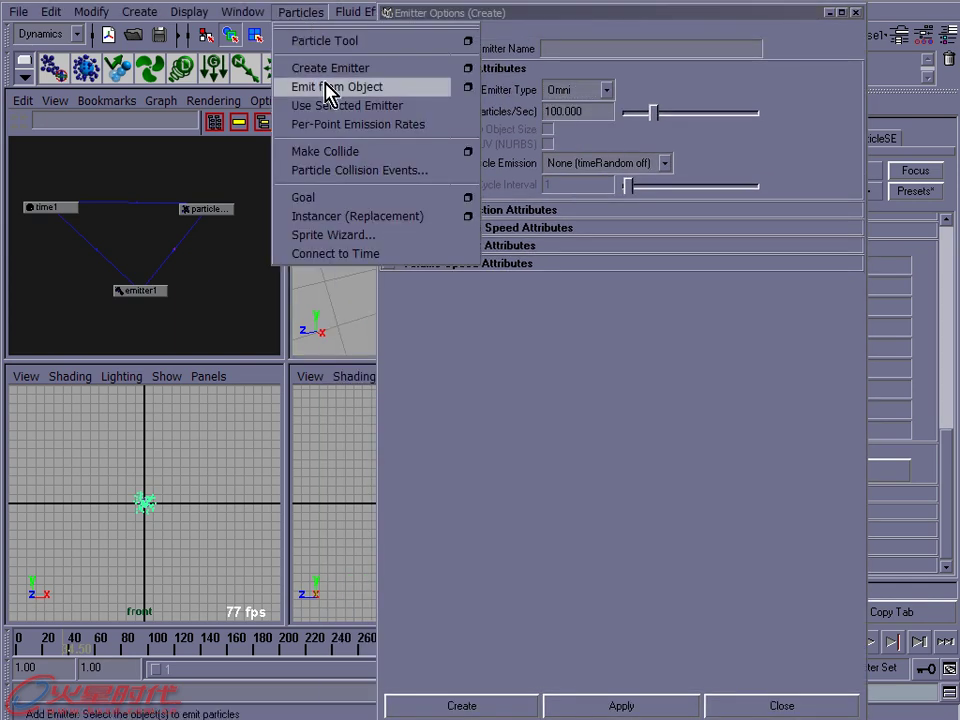
left_click(463, 70)
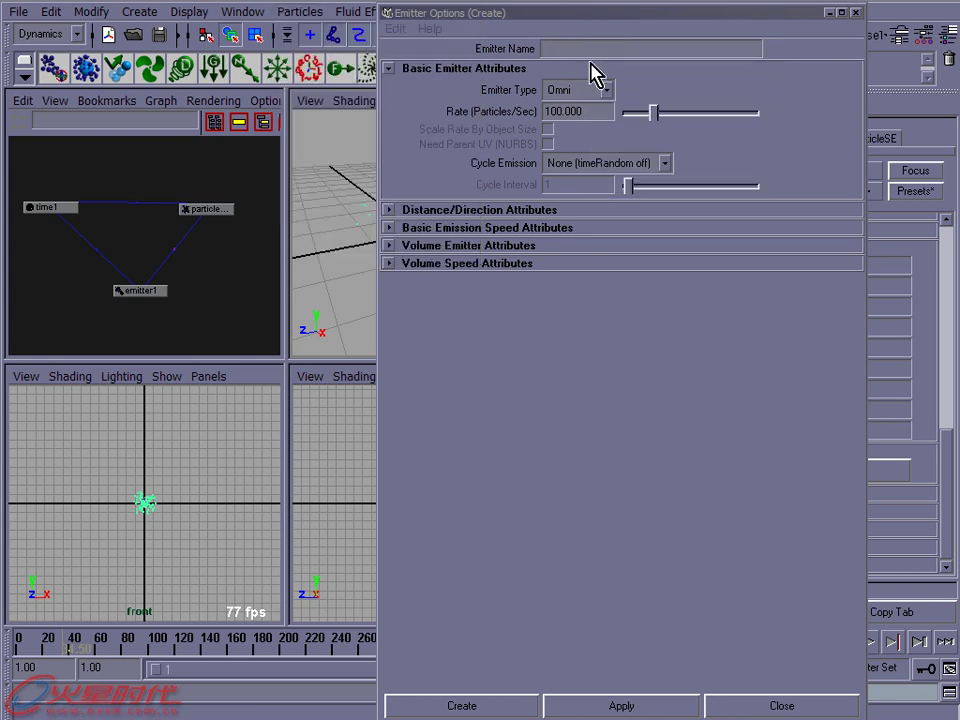
left_click(578, 92)
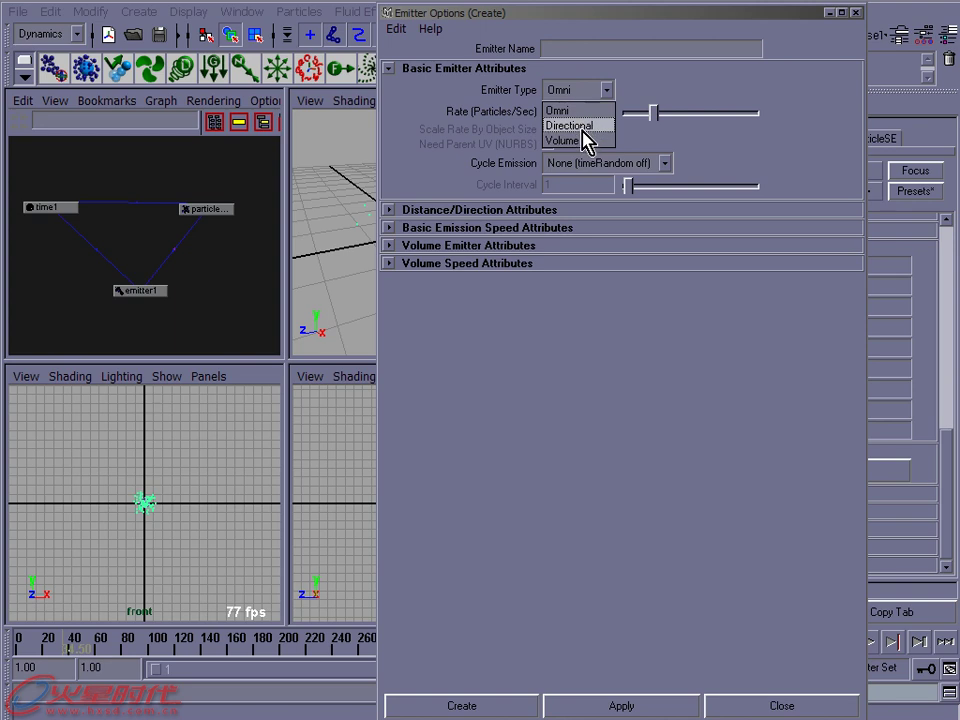
left_click(575, 110)
Check the Emit from Object emitter types, keep Omni, and close the options window
left_click(301, 12)
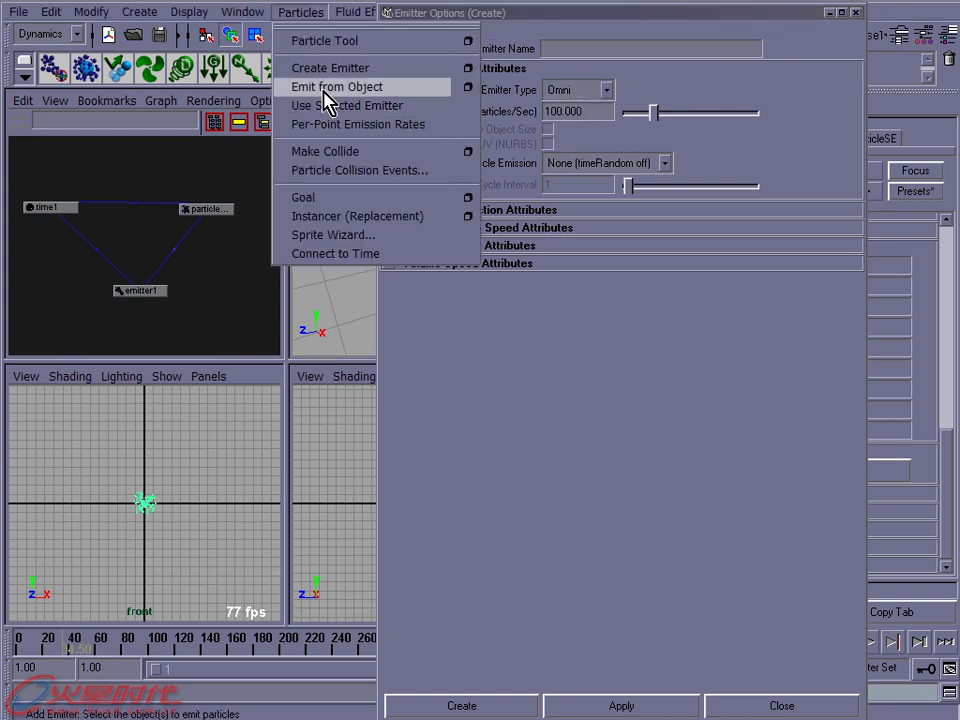
left_click(467, 87)
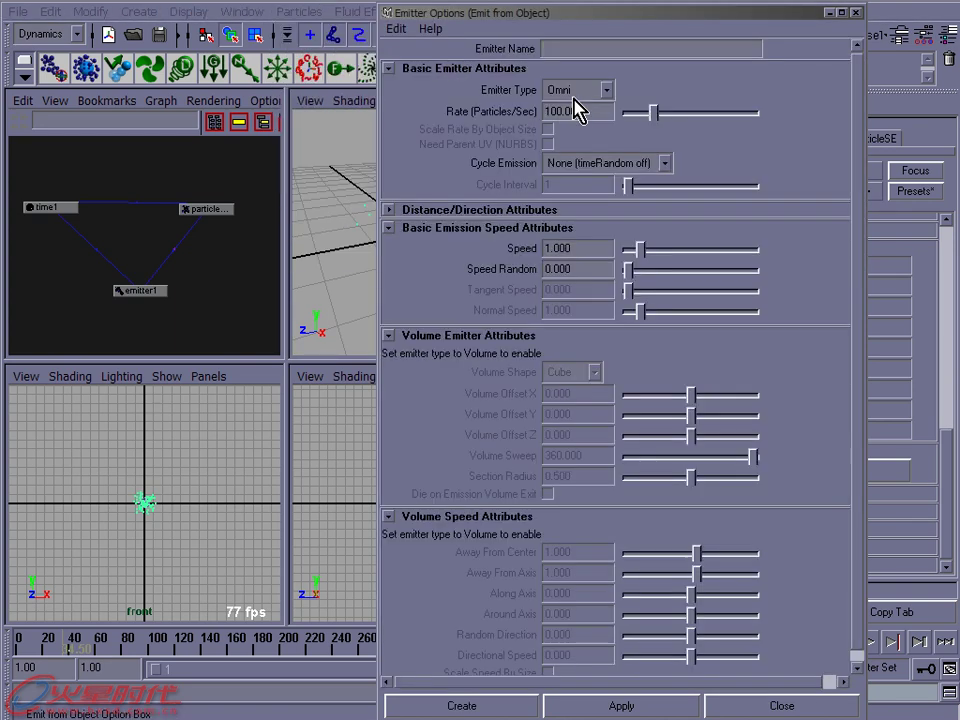
left_click(605, 90)
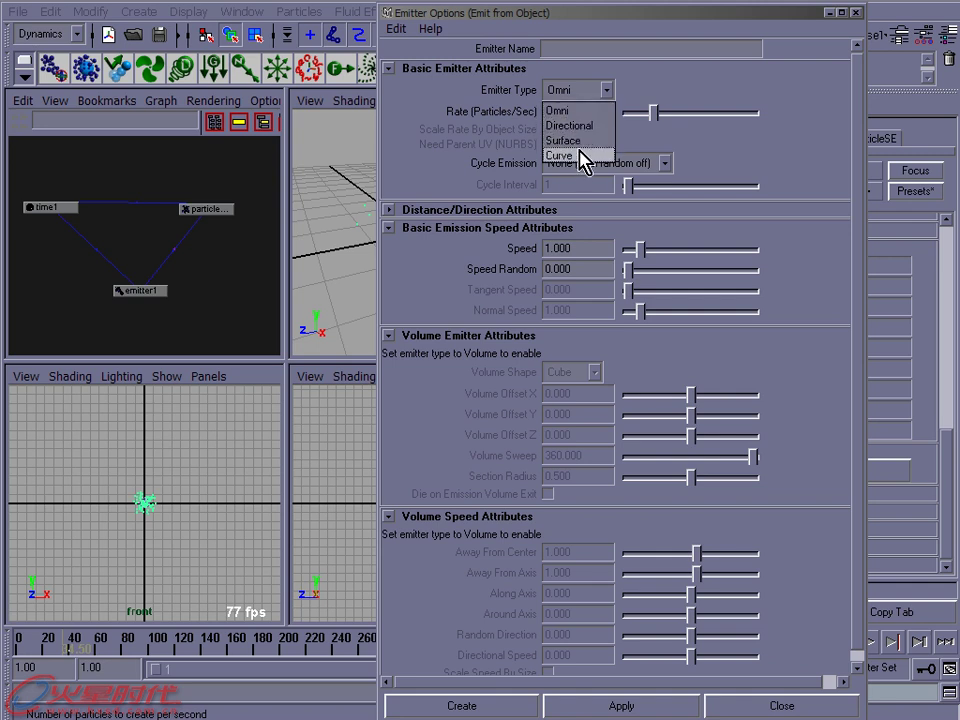
left_click(566, 110)
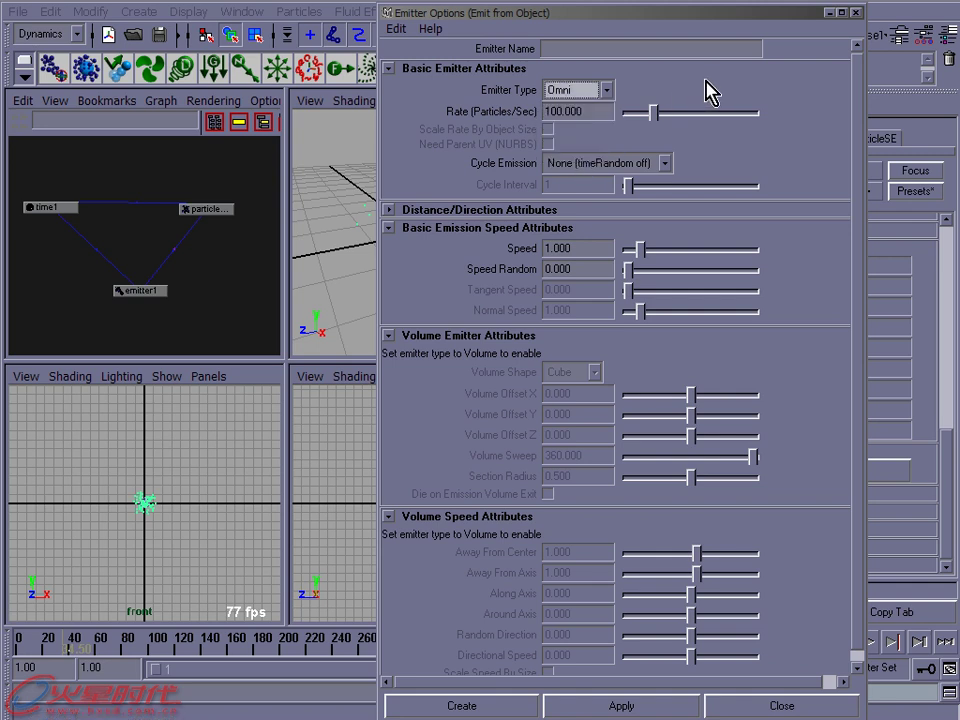
left_click(856, 13)
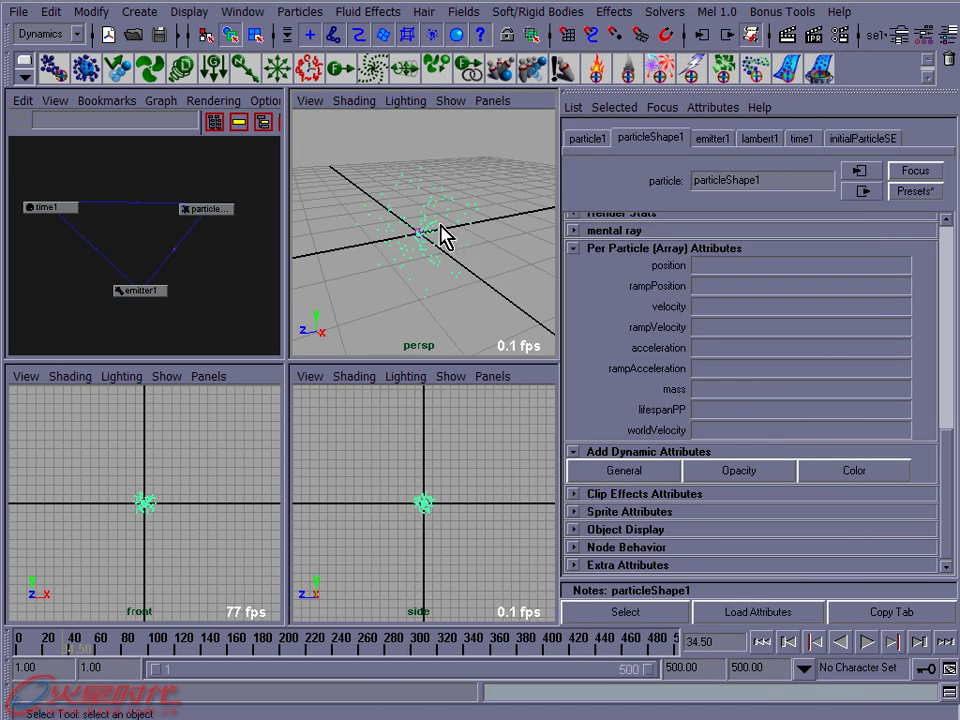
Select emitter1 in the Hypergraph and confirm its Emitter Type stays Omni
left_click_drag(178, 280, 150, 310)
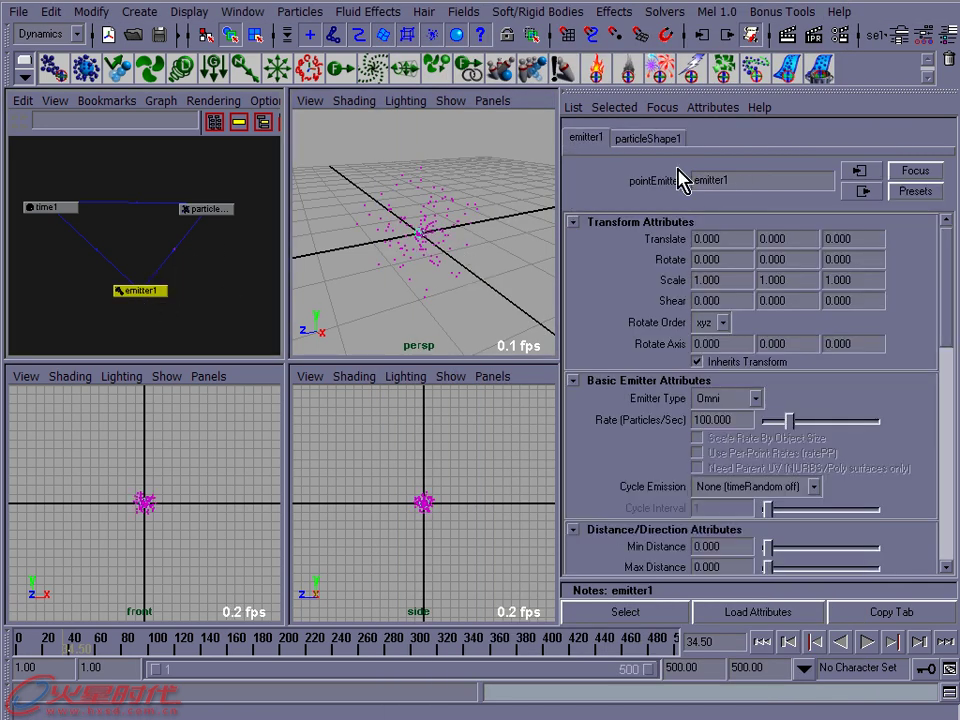
left_click(735, 400)
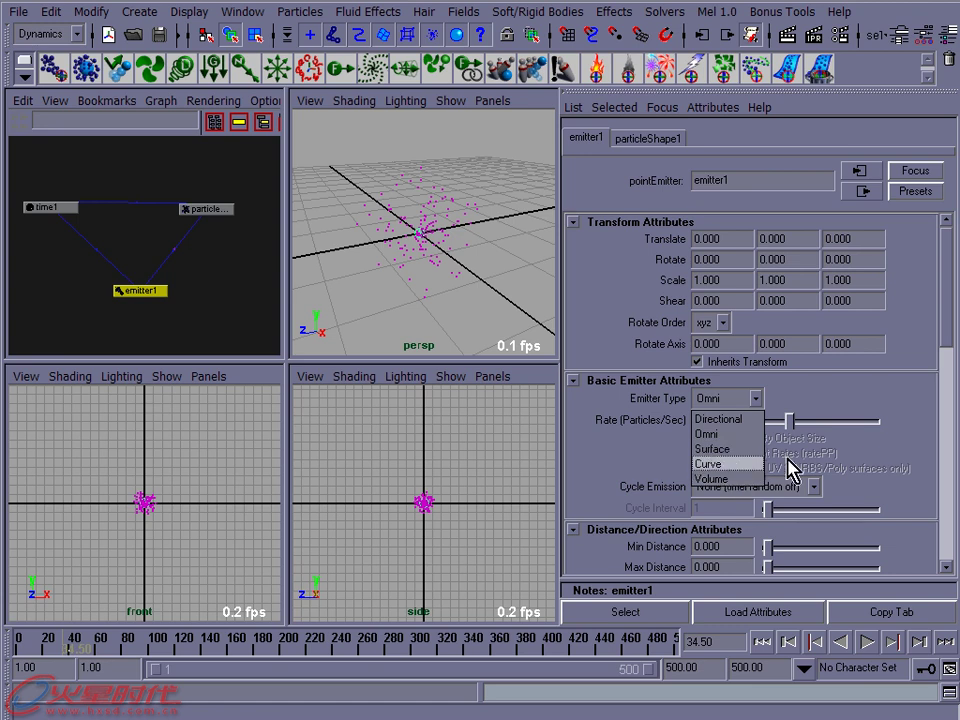
left_click(940, 320)
left_click_drag(943, 311, 949, 339)
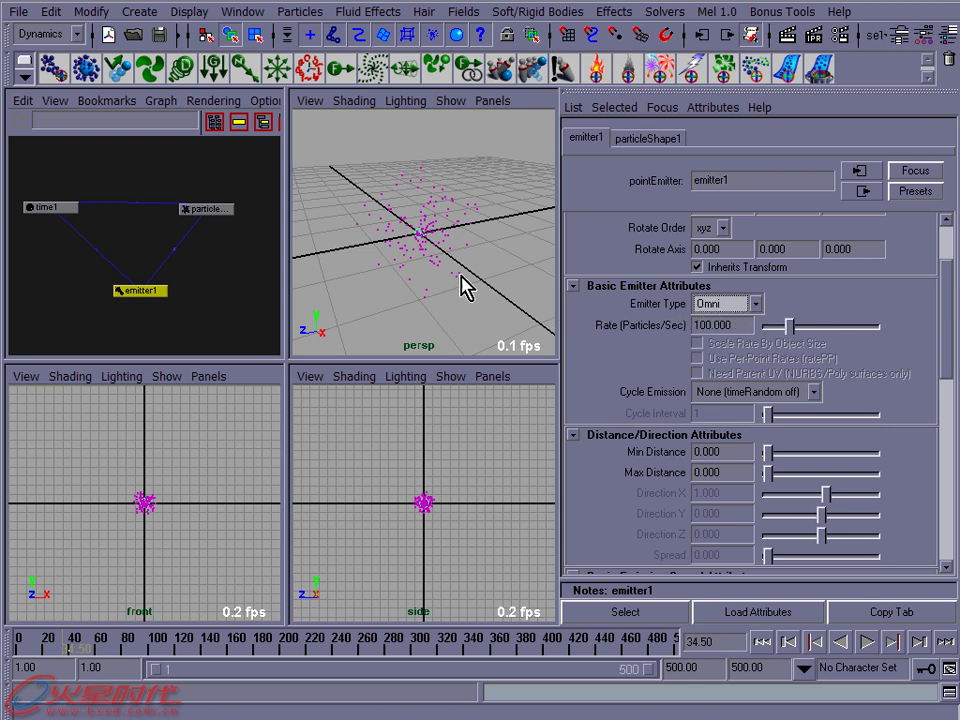
left_click_drag(449, 283, 440, 256, "alt")
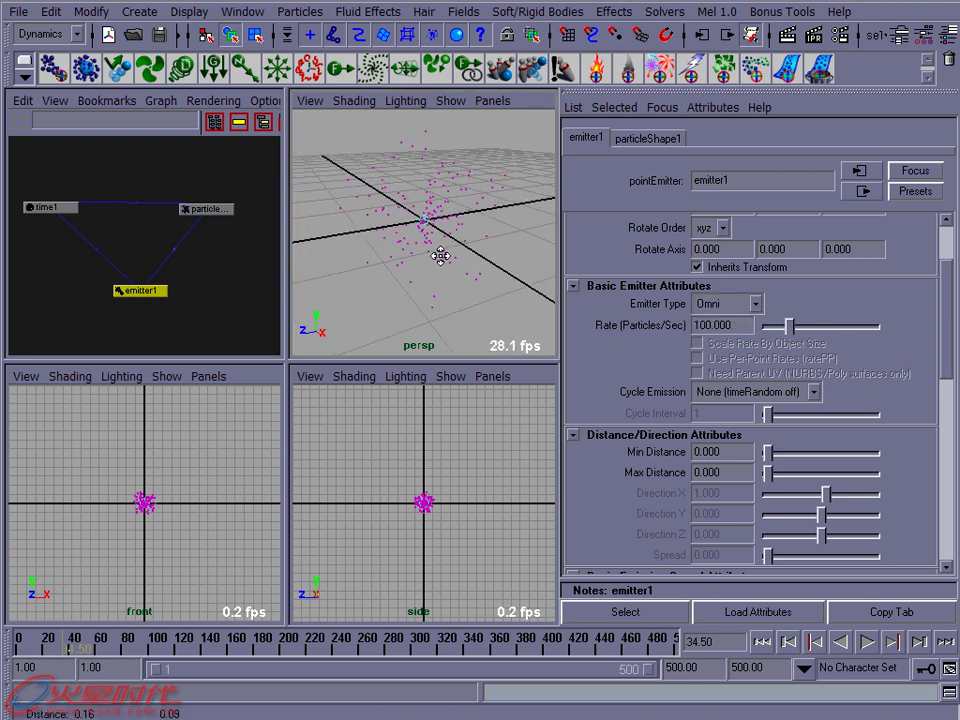
left_click(949, 306)
Reselect emitter1 and drag it slightly off the origin with the Move tool
left_click(167, 306)
left_click_drag(220, 313, 105, 291)
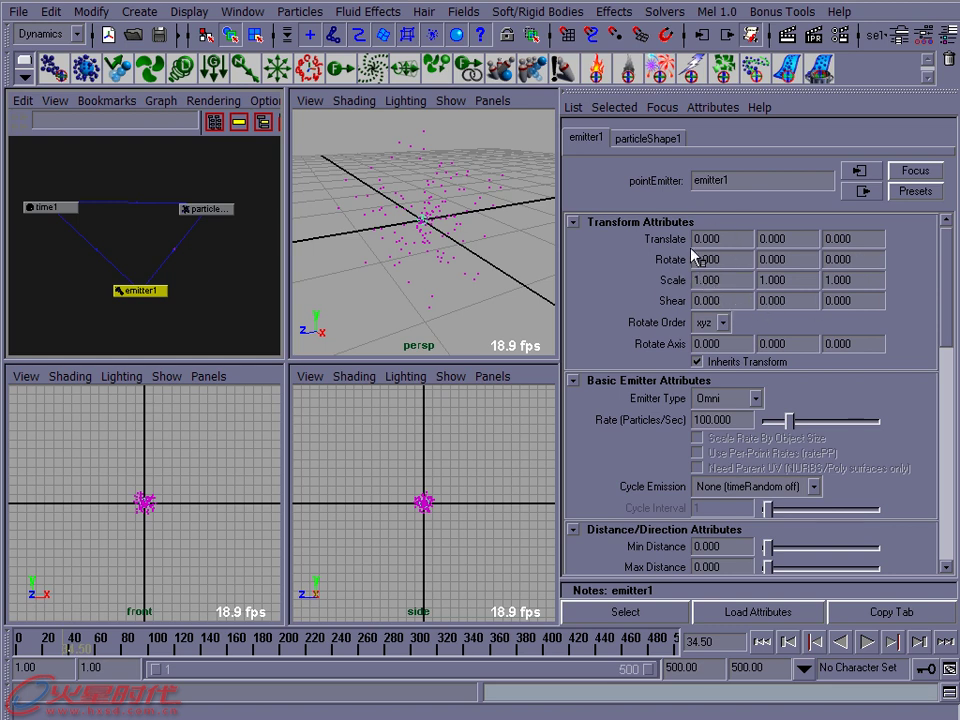
key("w")
left_click_drag(484, 263, 443, 268)
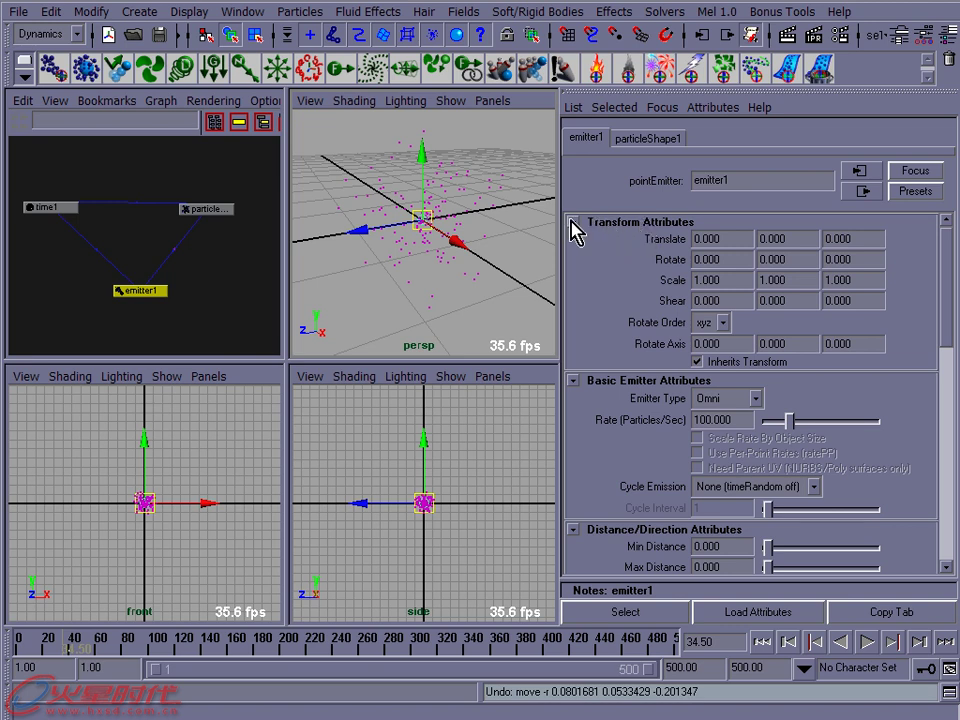
Collapse emitter1's Transform Attributes section in the Attribute Editor
left_click(574, 222)
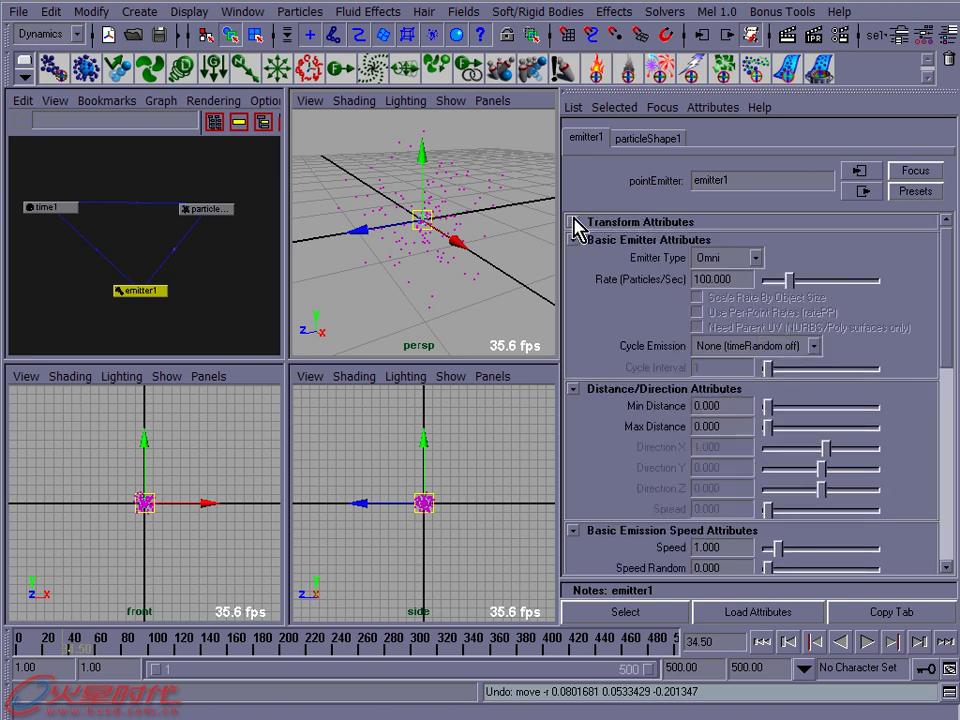
left_click(574, 222)
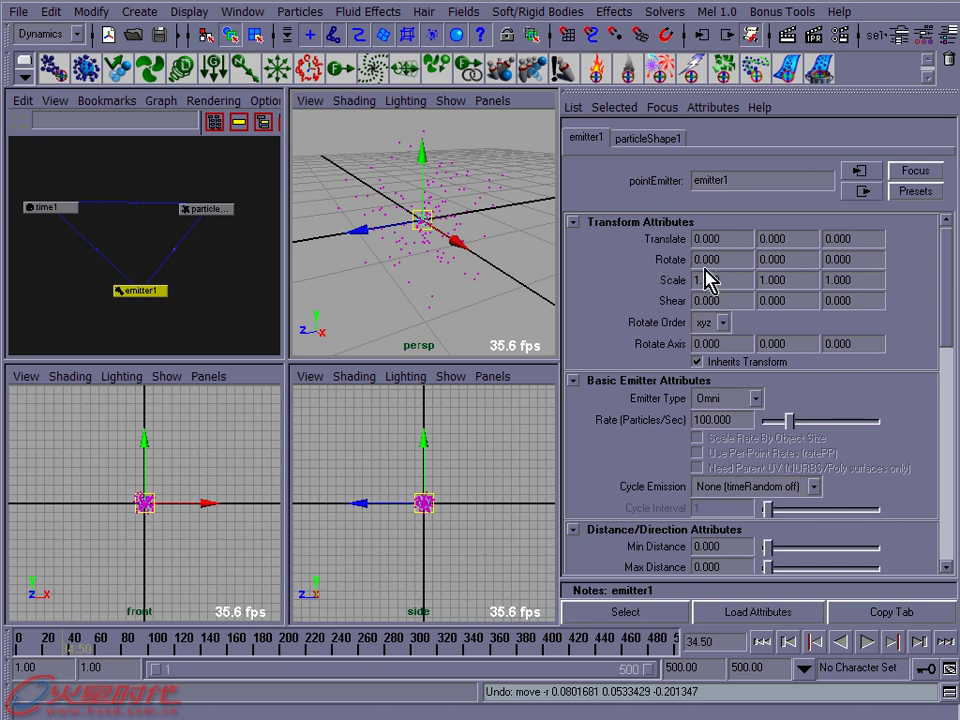
left_click(574, 222)
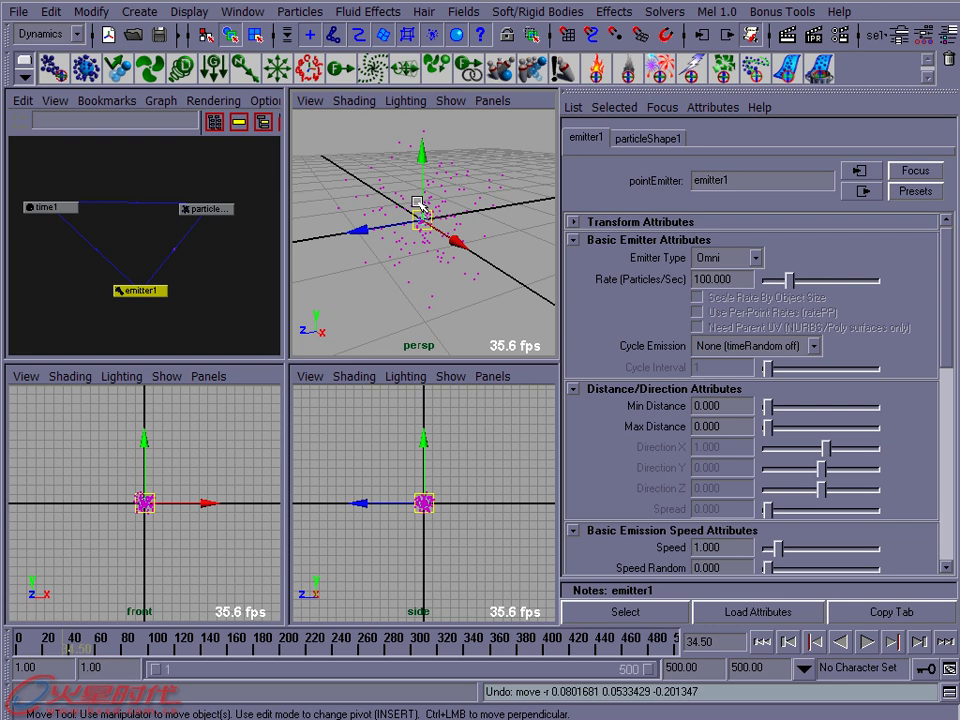
Switch emitter1's Emitter Type to Directional, emitting along X
left_click(728, 262)
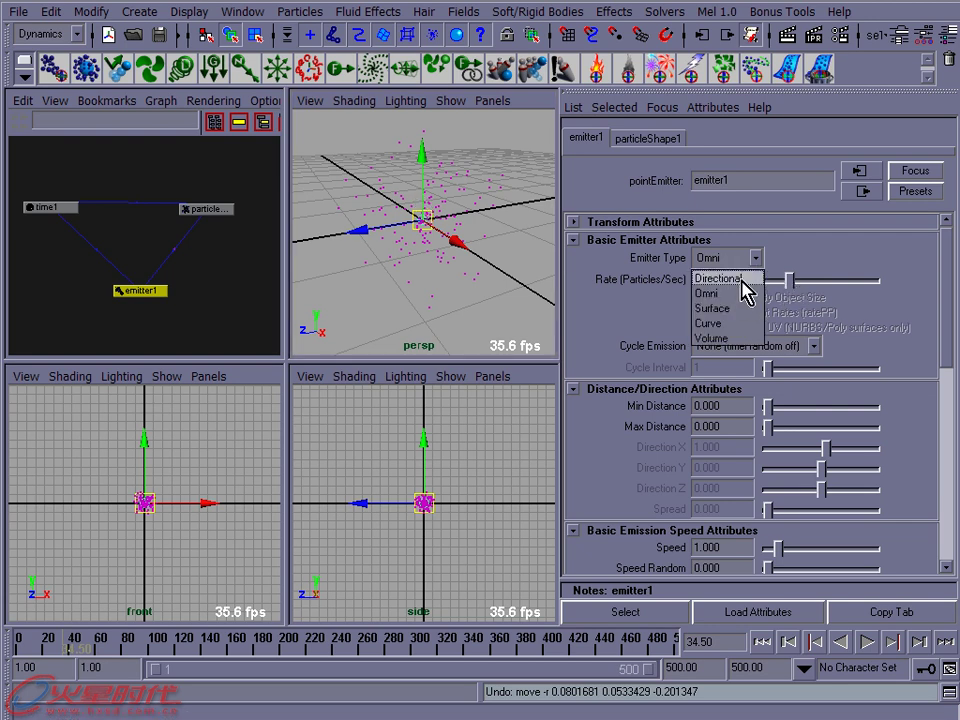
left_click(742, 280)
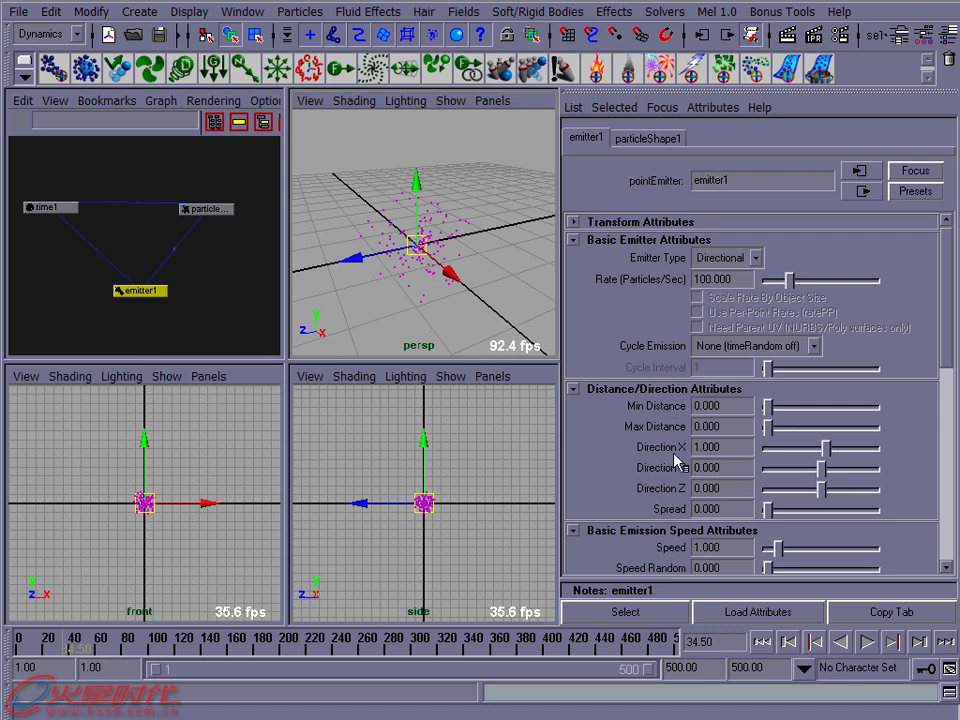
left_click(737, 262)
left_click(708, 293)
left_click(737, 262)
left_click(708, 293)
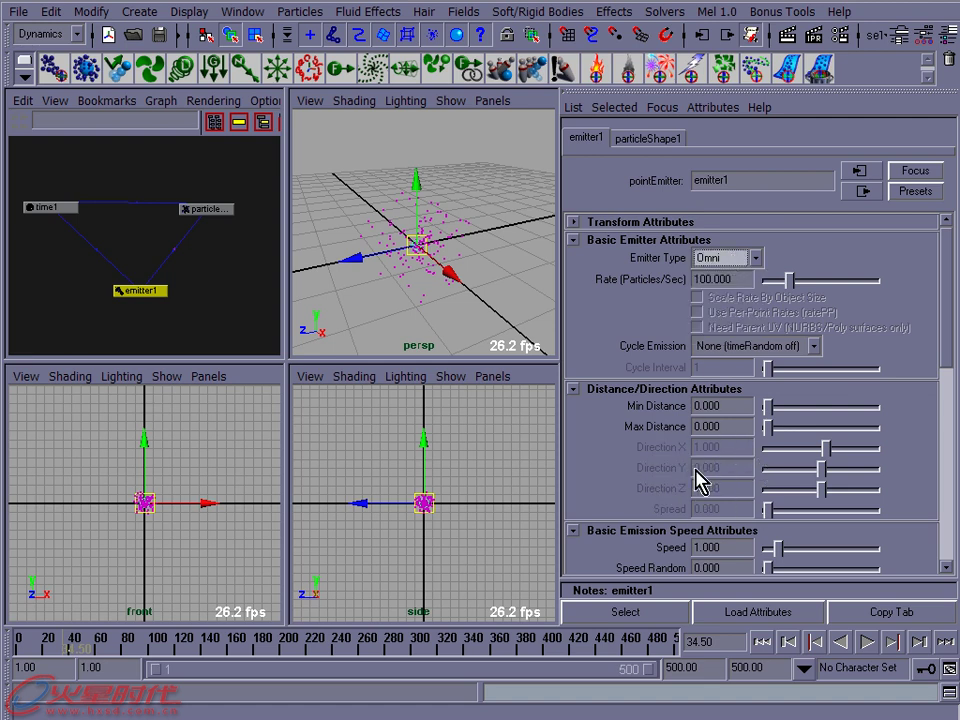
left_click(735, 258)
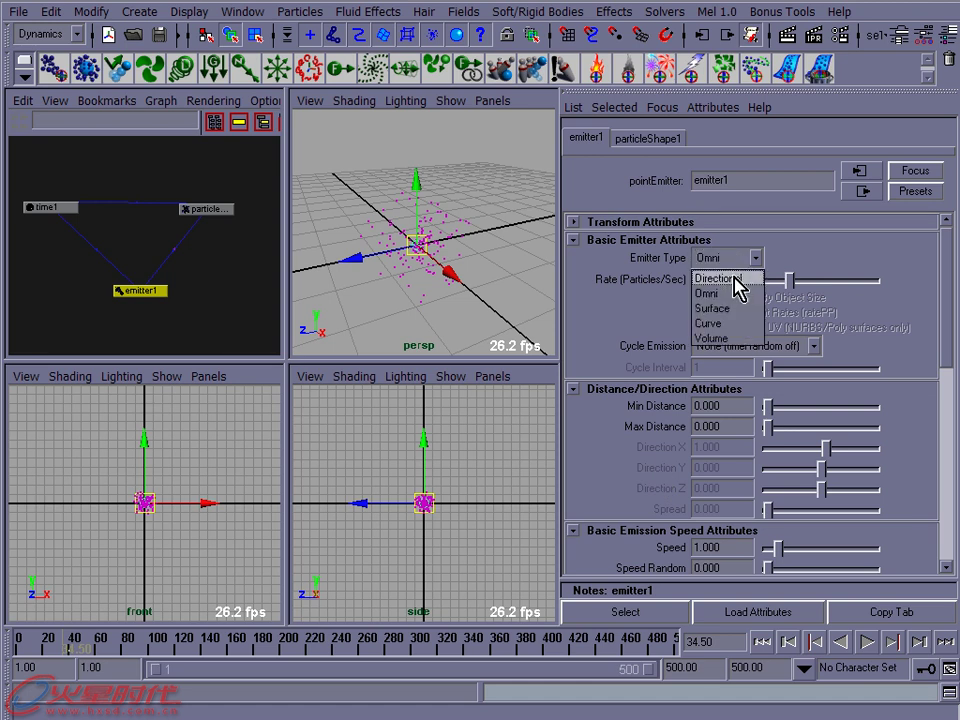
left_click(735, 280)
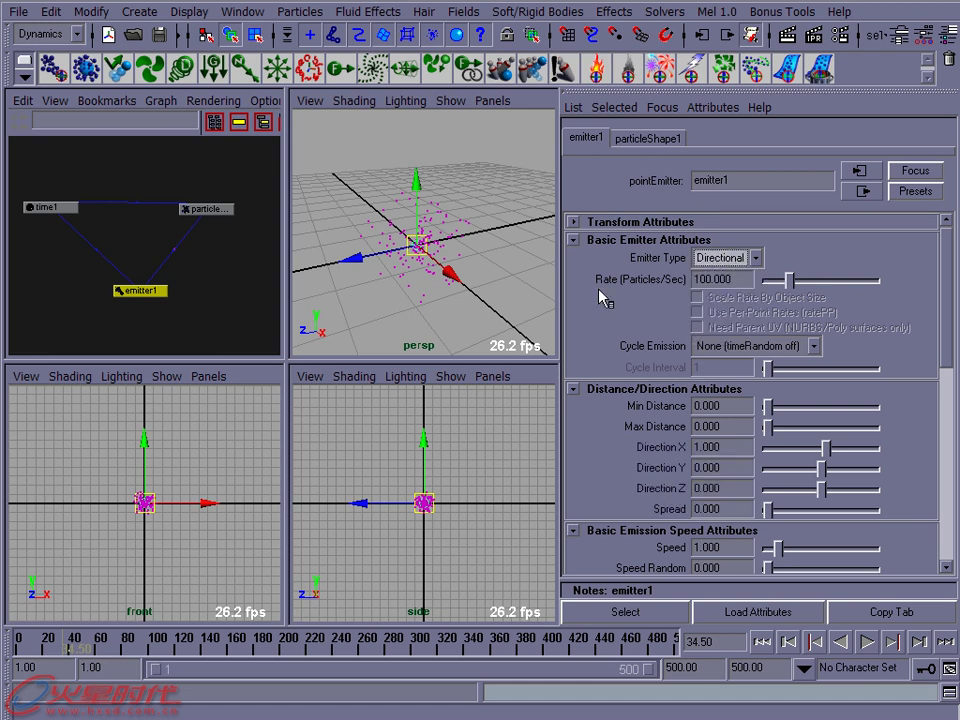
Play the directional emission from frame 1 to about frame 34
left_click(514, 273)
key("alt+v")
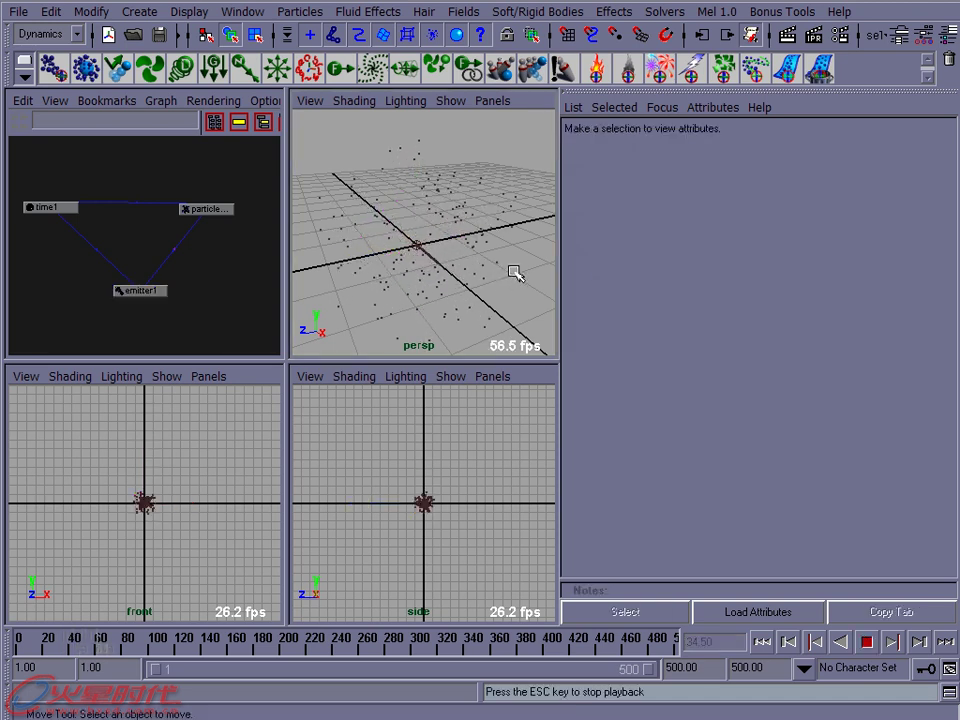
key("Escape")
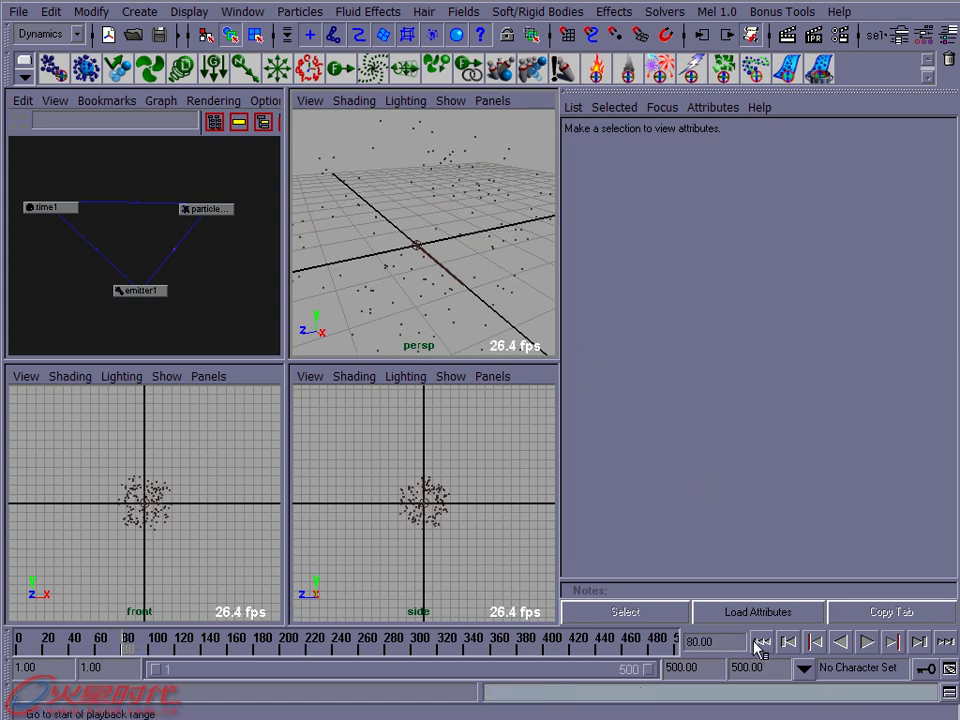
left_click(760, 642)
left_click_drag(508, 231, 424, 216, "alt")
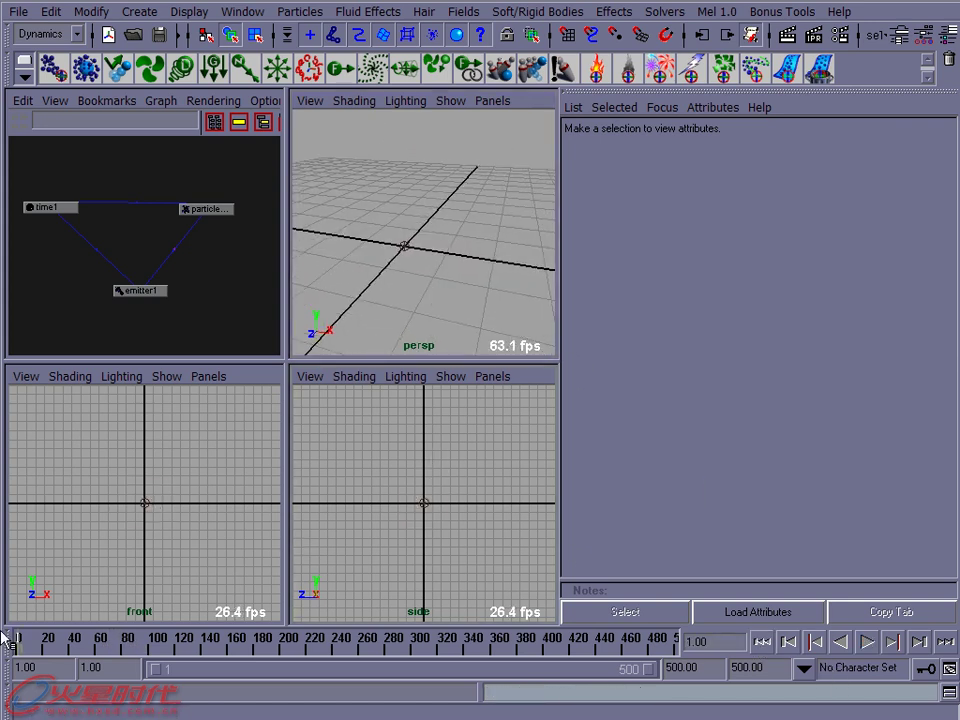
key("alt+v")
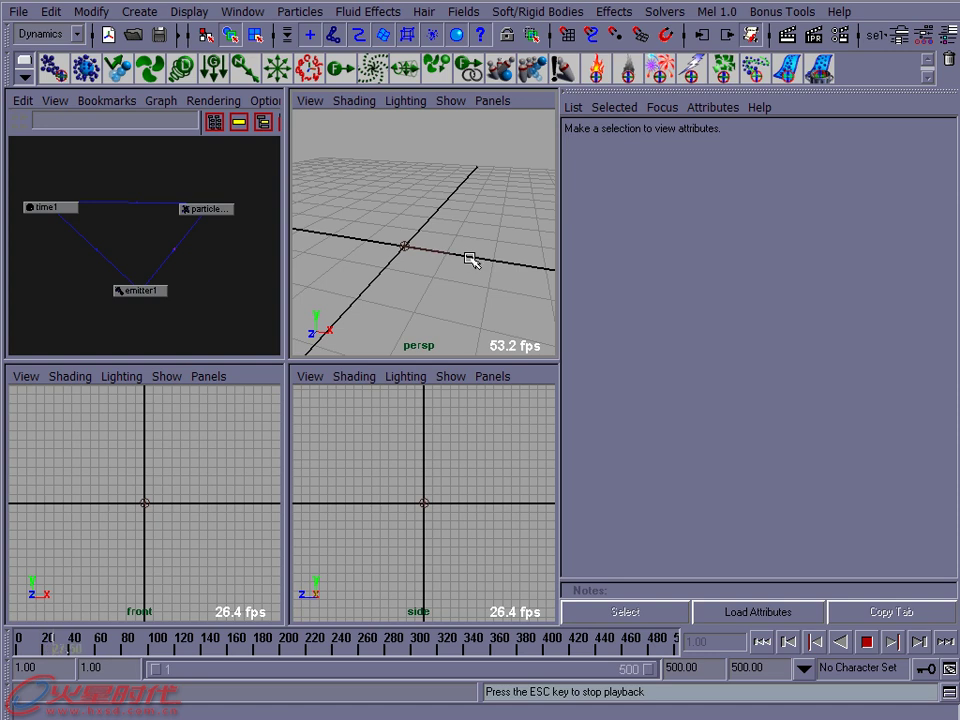
key("Escape")
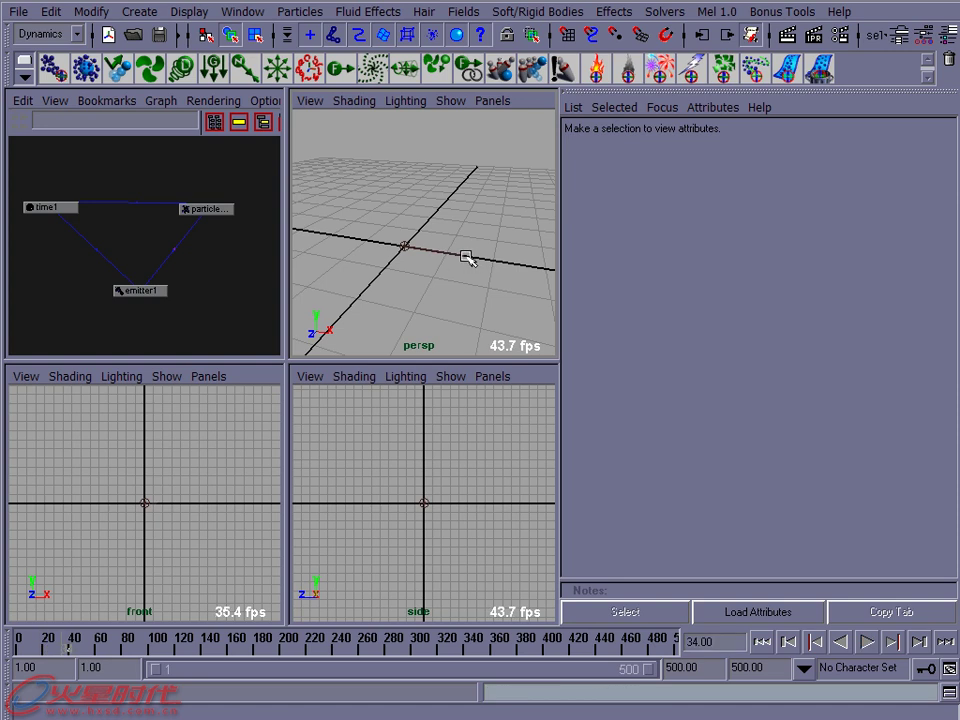
Hide the viewport grid and nudge the particle object aside with the Move tool
key("w")
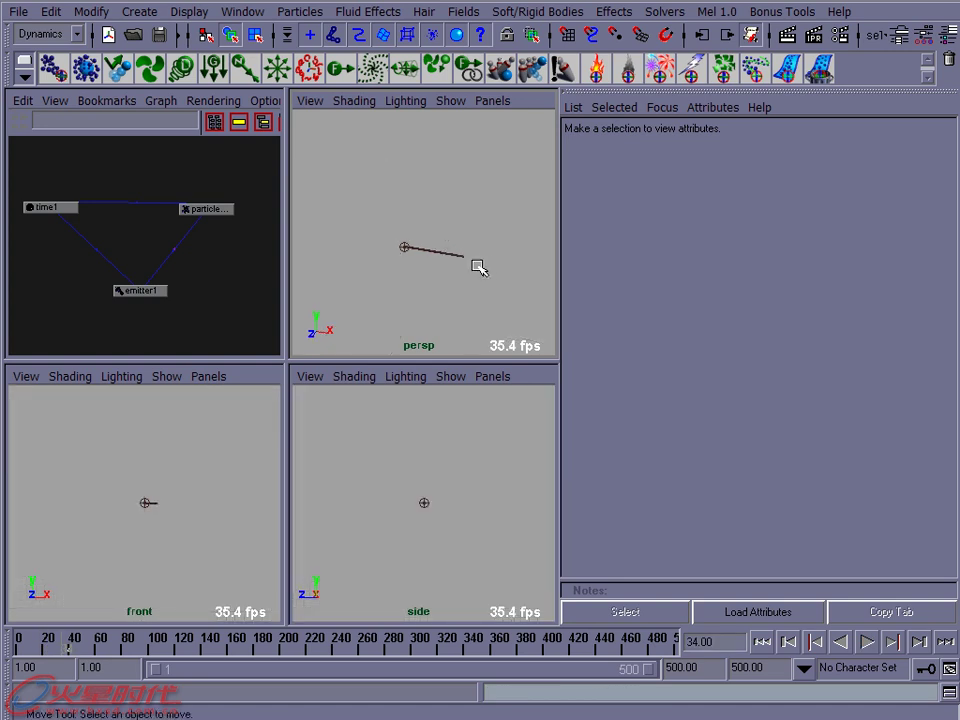
key("alt+v")
key("Escape")
left_click(476, 264)
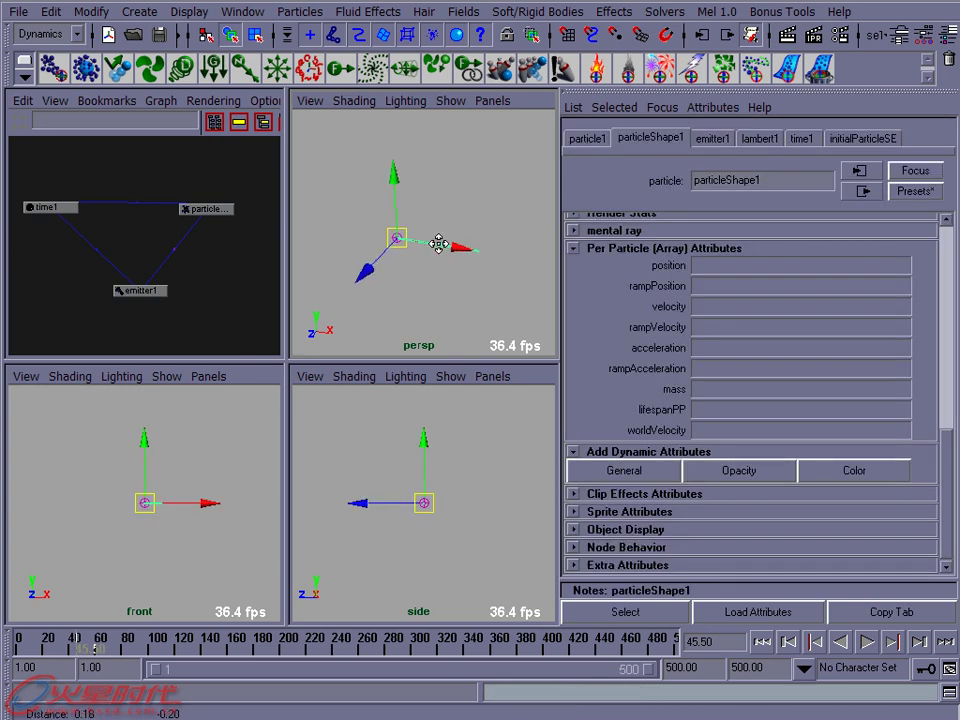
left_click_drag(399, 266, 321, 326, "alt")
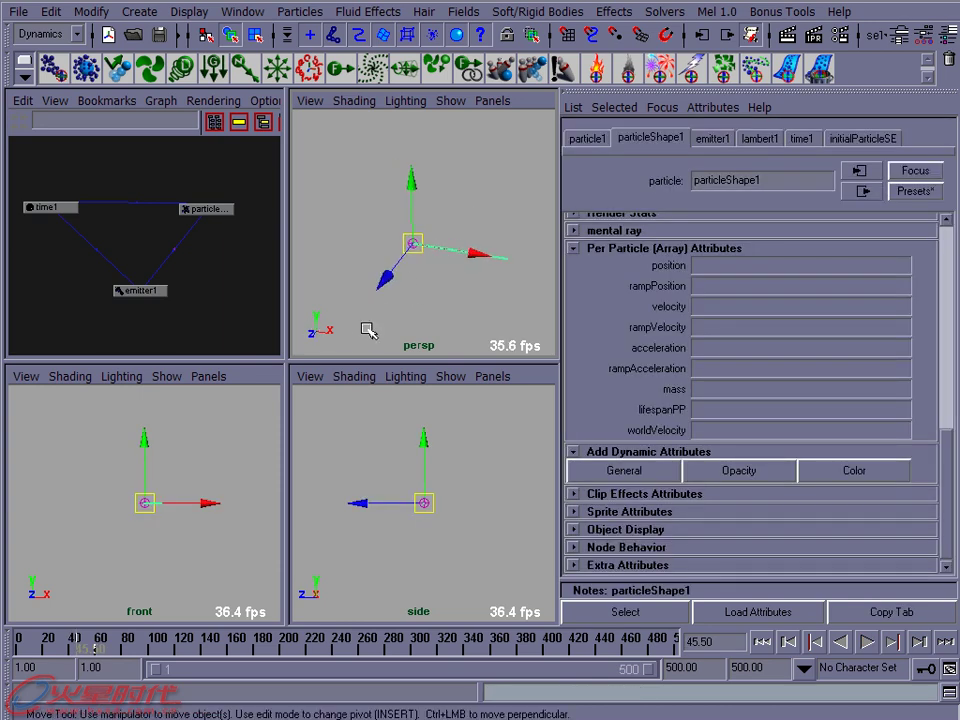
left_click(536, 274)
left_click(462, 252)
Play on to frame 61 and select emitter1 in the Hypergraph
key("alt+v")
key("Escape")
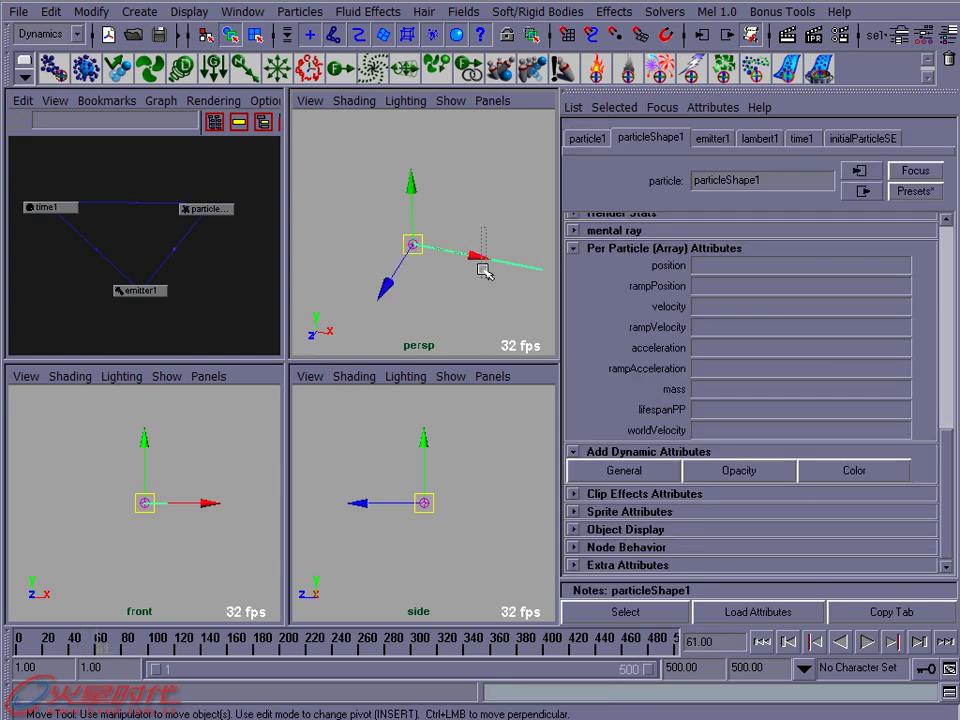
left_click(145, 290)
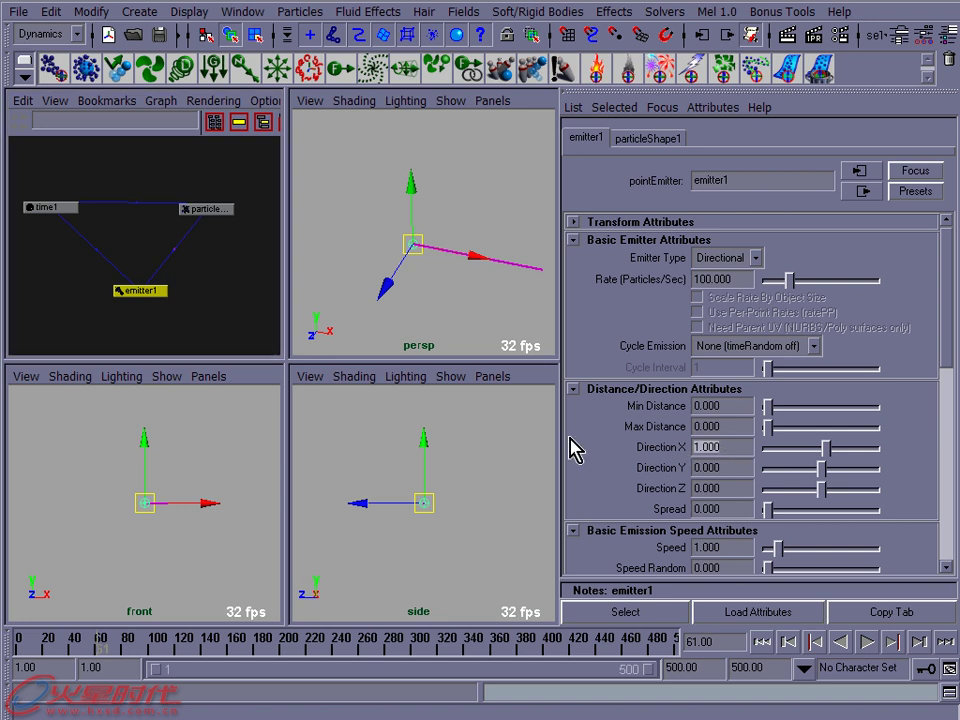
Set emitter1's Direction X to 0 and Direction Y to 1
double_click(735, 447)
type("0")
key("Return")
double_click(692, 466)
type("1")
key("Return")
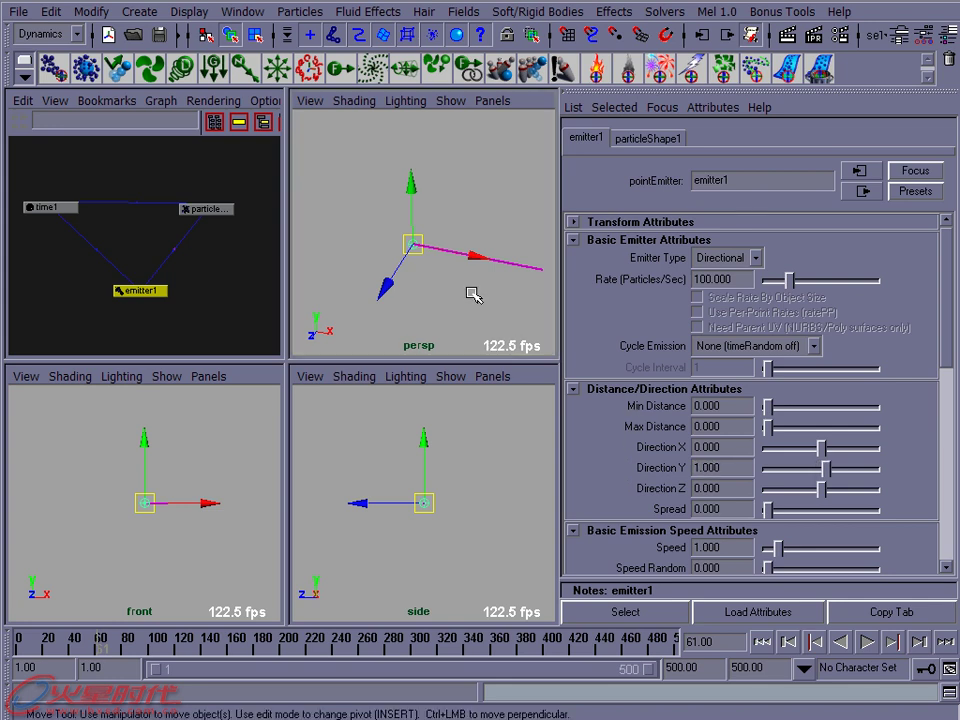
Replay from frame 1 to frame 33, then reselect emitter1 to show its settings
left_click(472, 295)
left_click(762, 641)
left_click(866, 641)
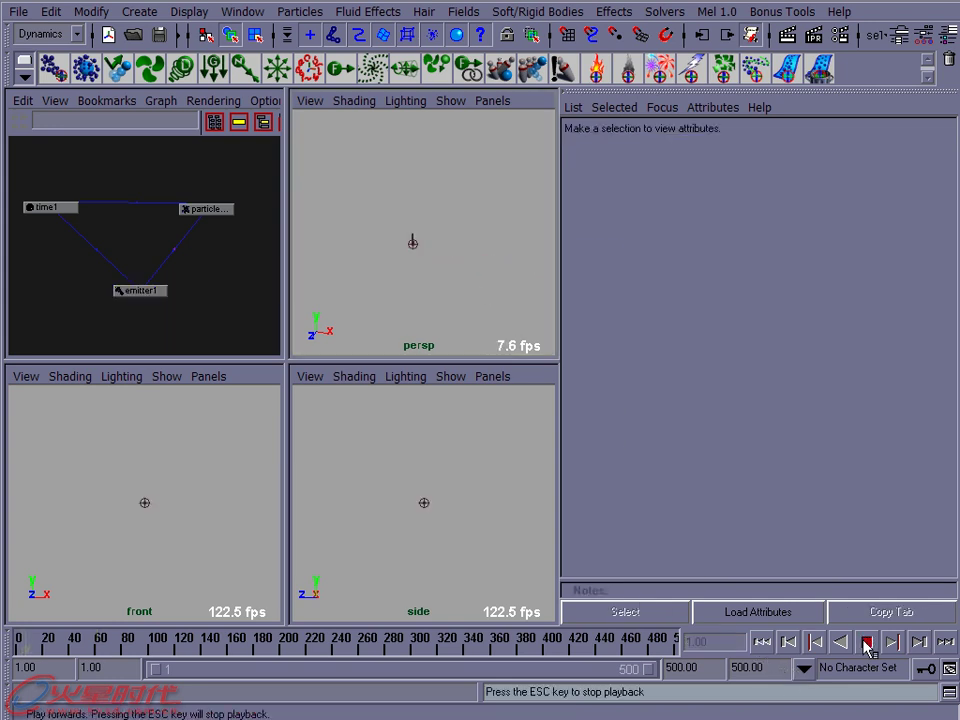
left_click(866, 641)
left_click_drag(472, 181, 397, 278)
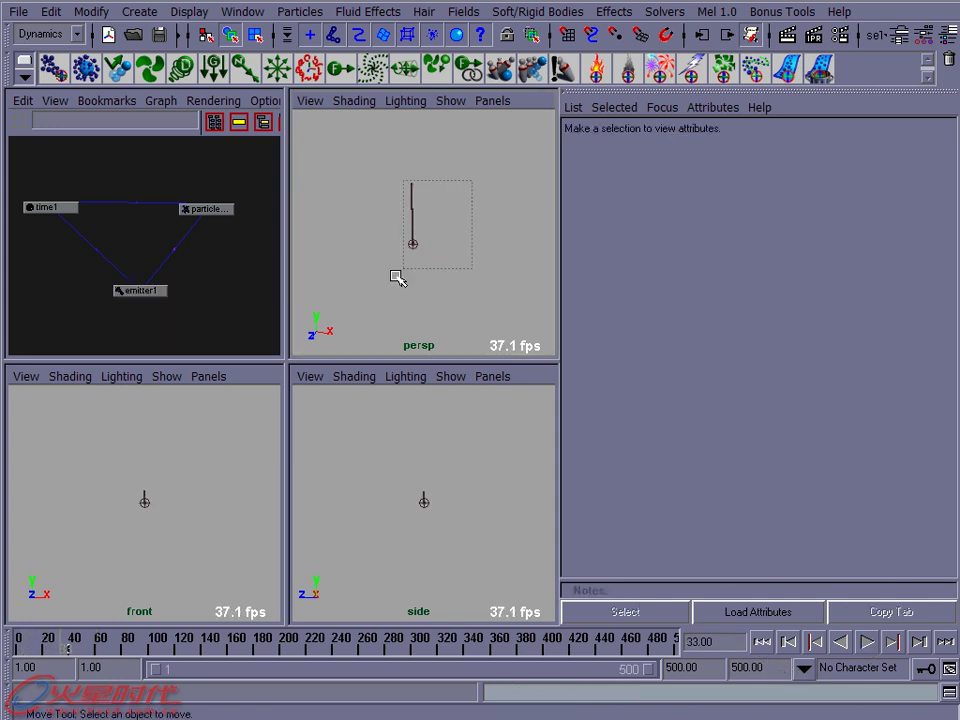
left_click(712, 138)
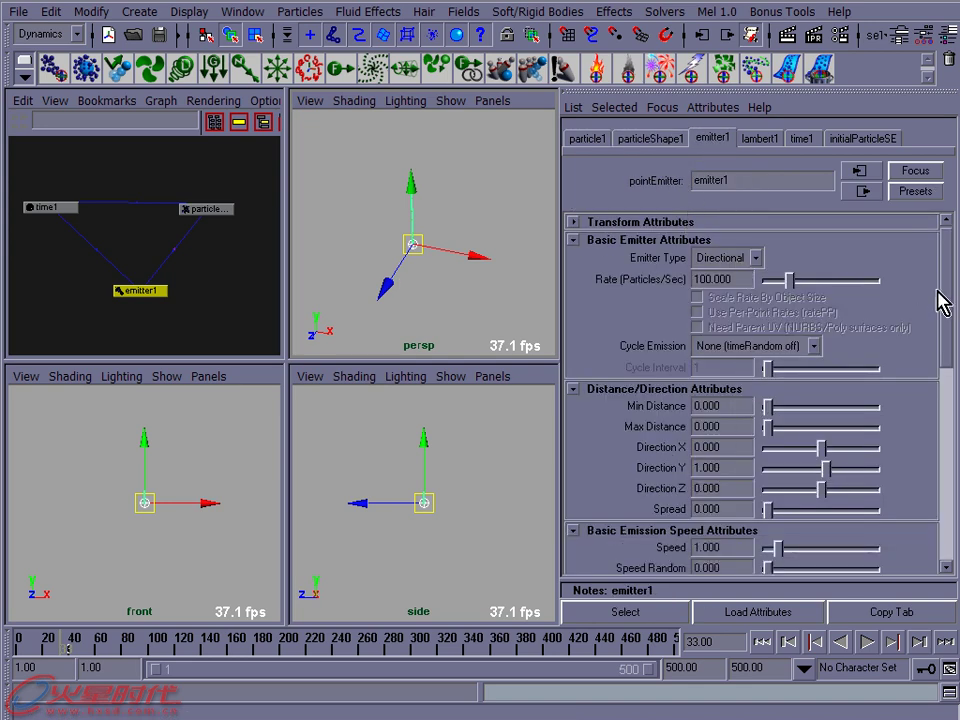
left_click_drag(940, 300, 941, 304)
left_click(727, 253)
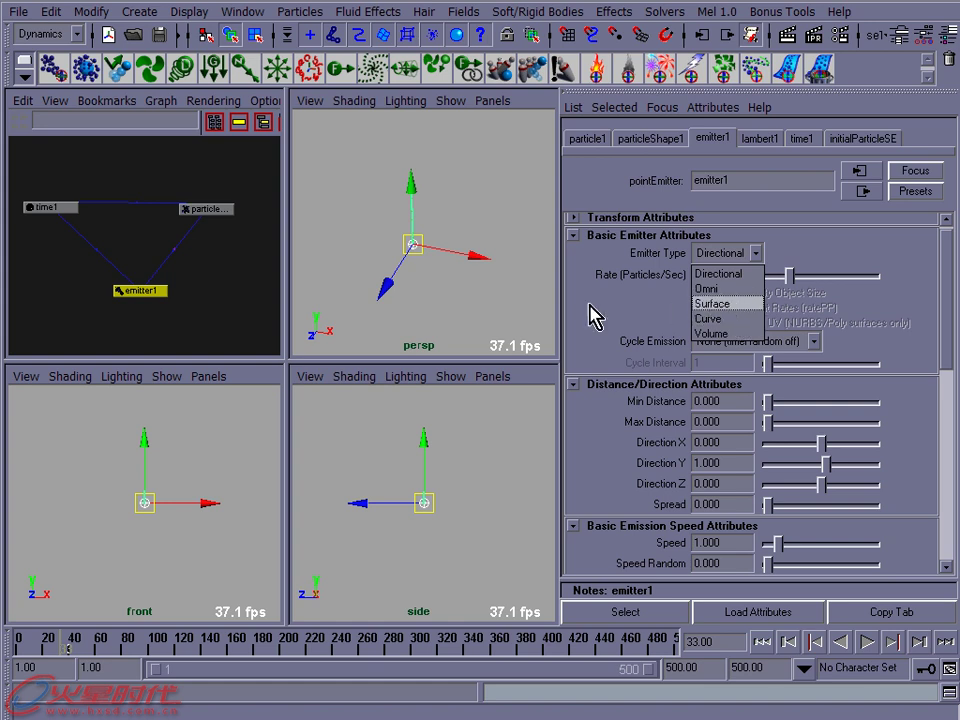
Set emitter1's Emitter Type to Surface, play to frame 22 and reselect emitter1
left_click(712, 303)
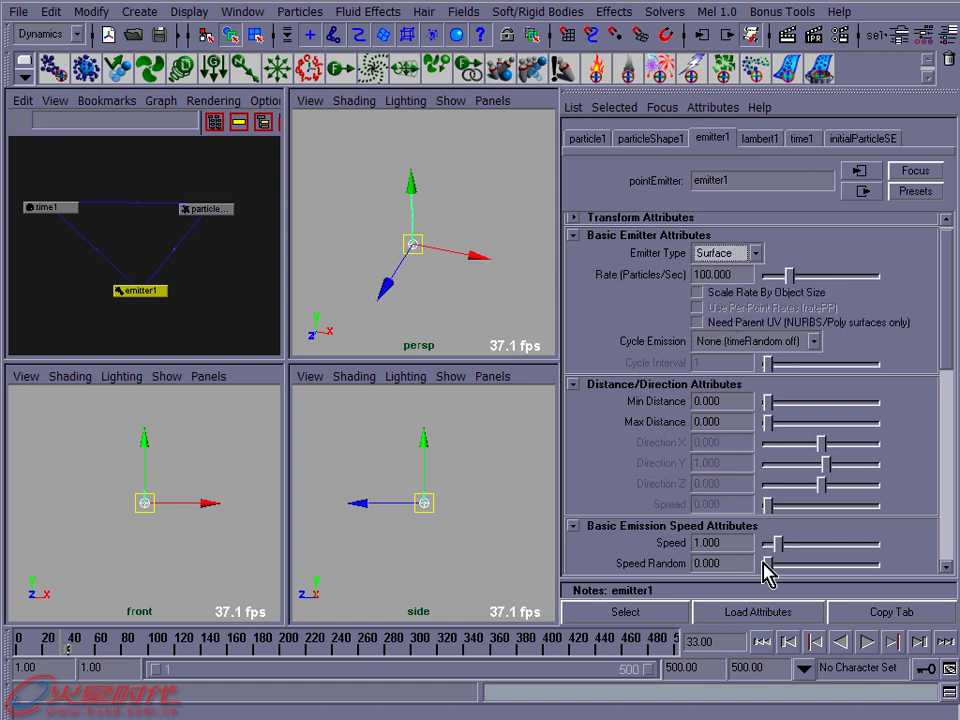
left_click(868, 641)
left_click(868, 641)
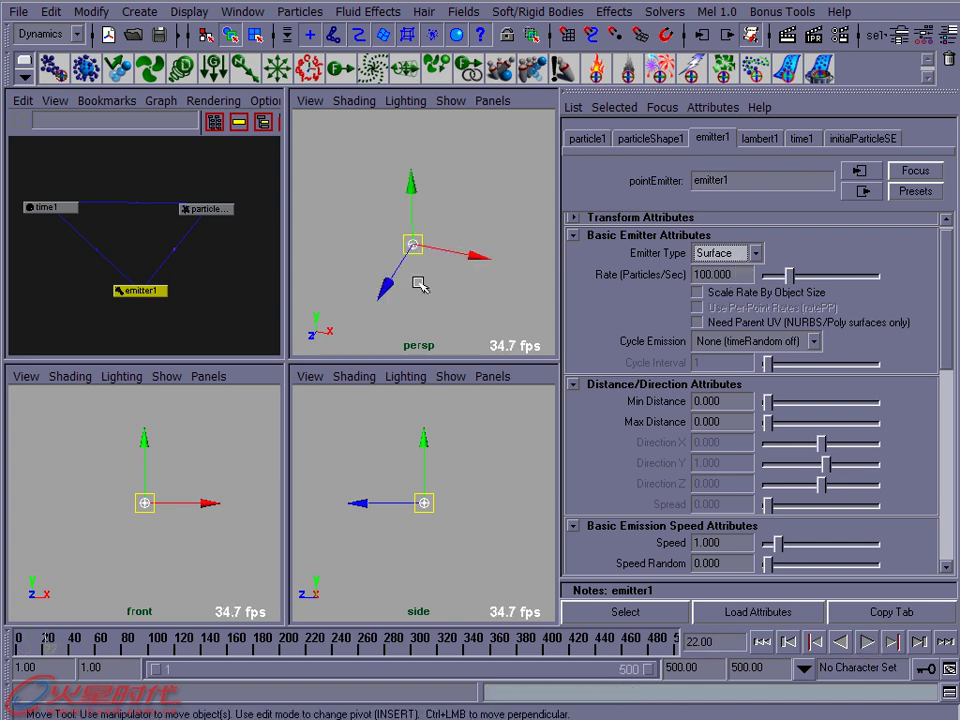
left_click(180, 317)
left_click(140, 290)
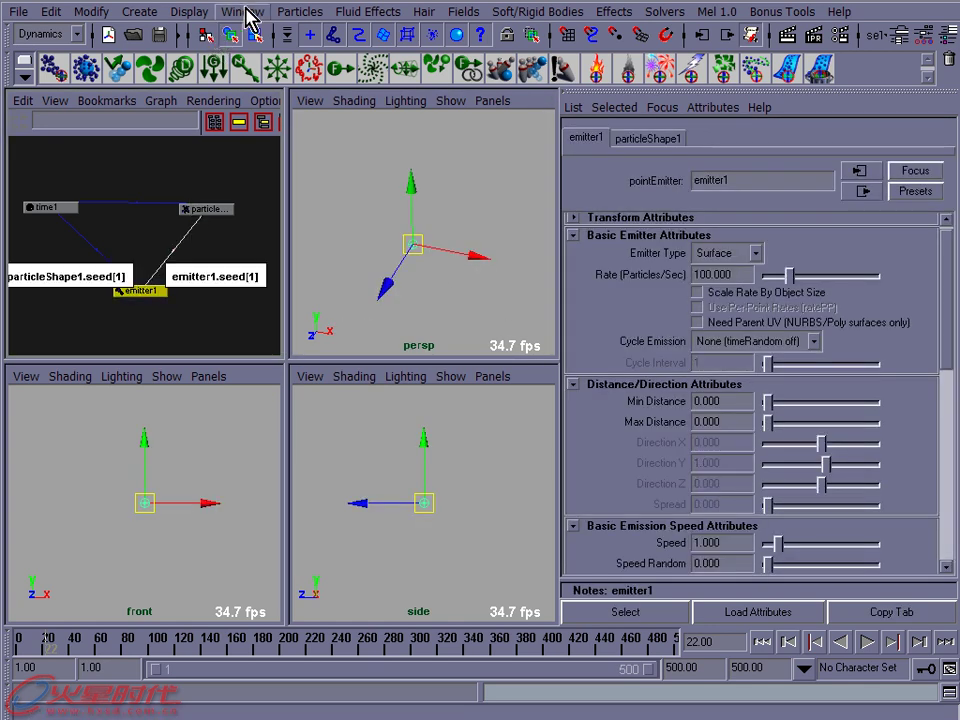
Create a NURBS sphere and move it beside the origin along X
left_click(140, 14)
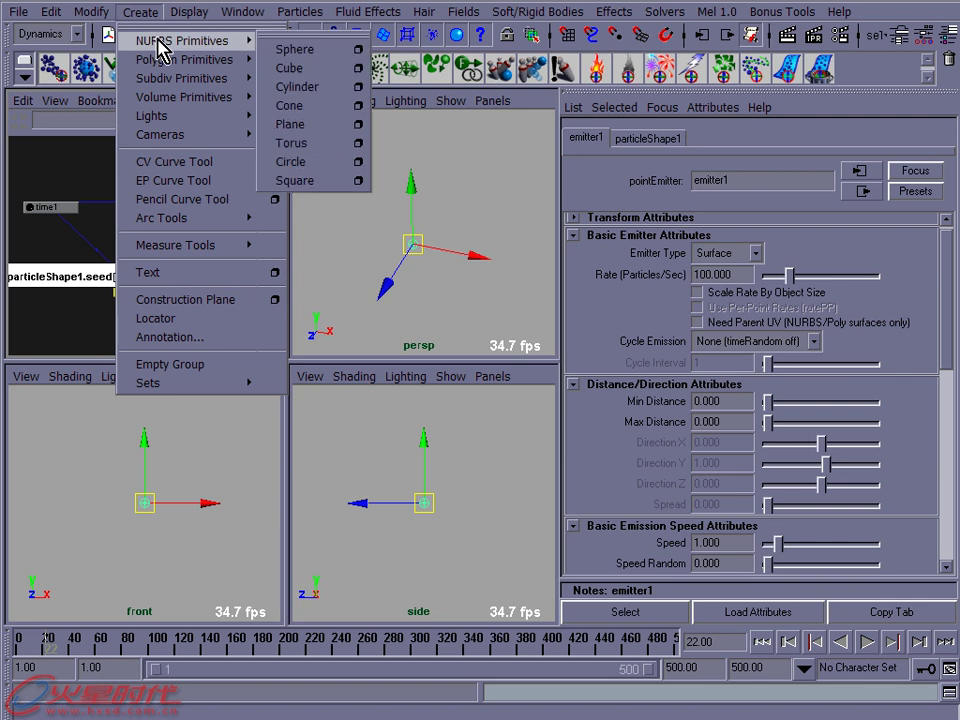
left_click(306, 50)
mouse_move(476, 266)
left_mouse_down()
mouse_move(596, 272)
mouse_move(471, 287)
mouse_move(410, 254)
mouse_move(407, 240)
left_mouse_up()
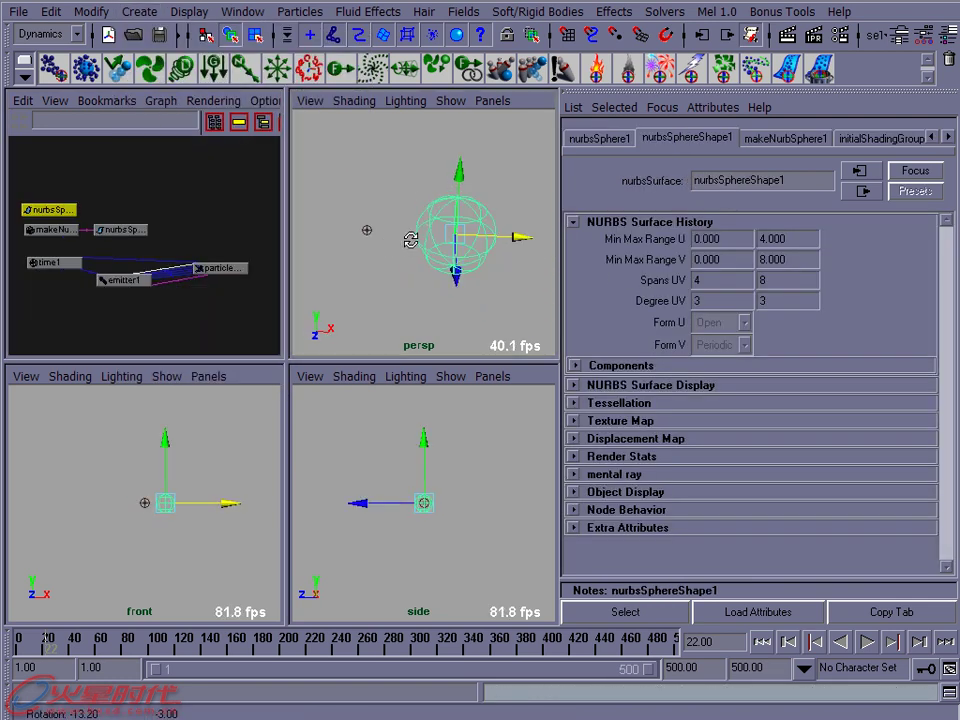
left_click(488, 176)
left_click(427, 235)
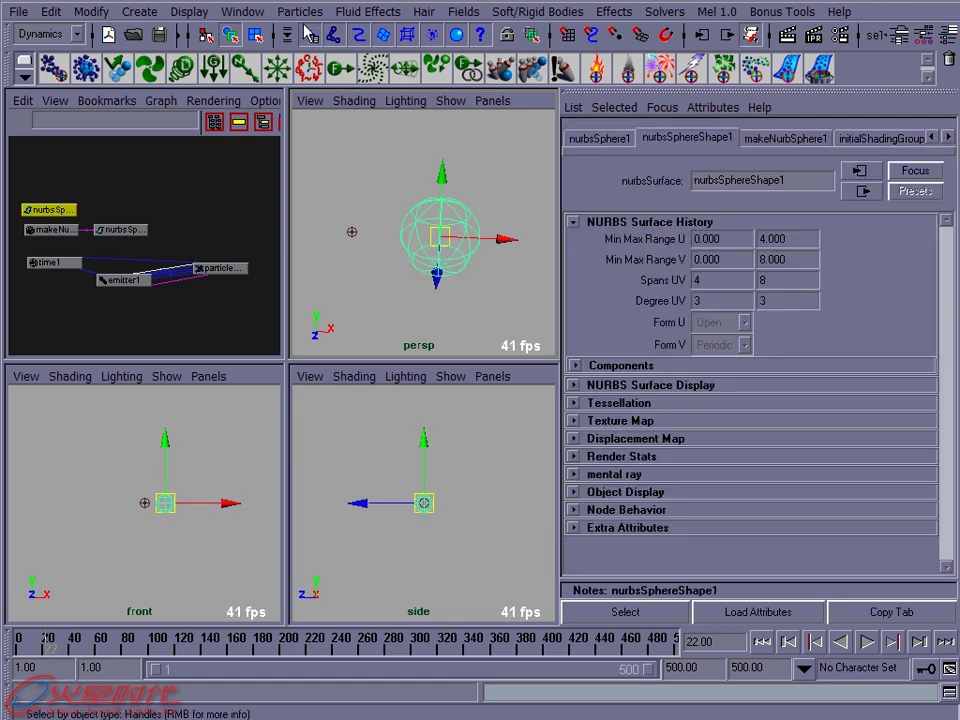
Make the sphere emit particles as emitter2 with Emitter Type Surface
left_click(290, 12)
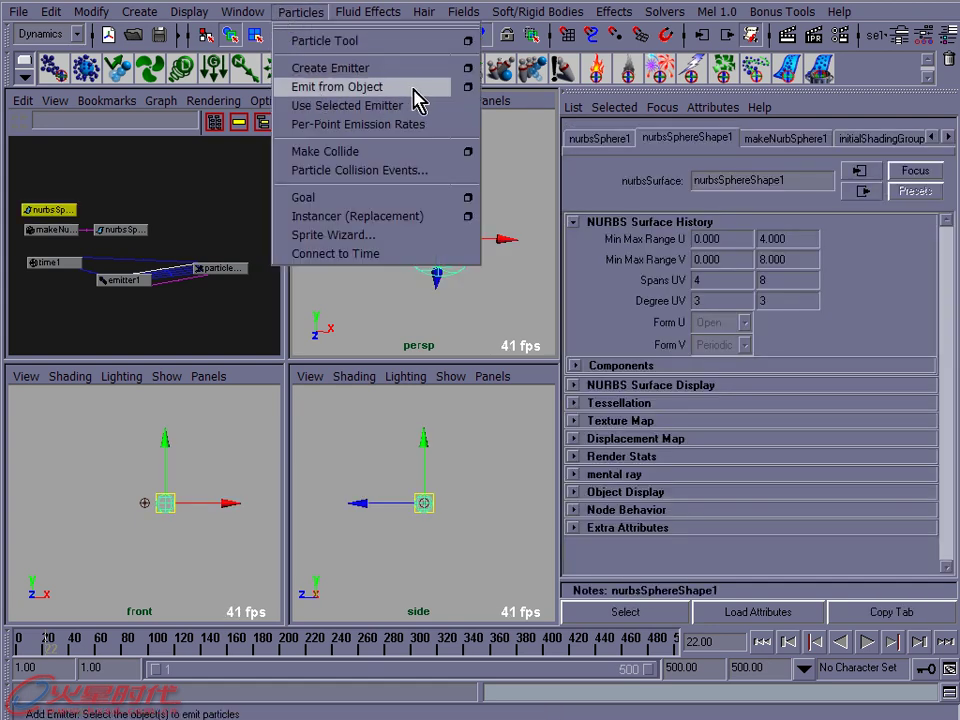
left_click(452, 90)
left_click(727, 252)
left_click(708, 300)
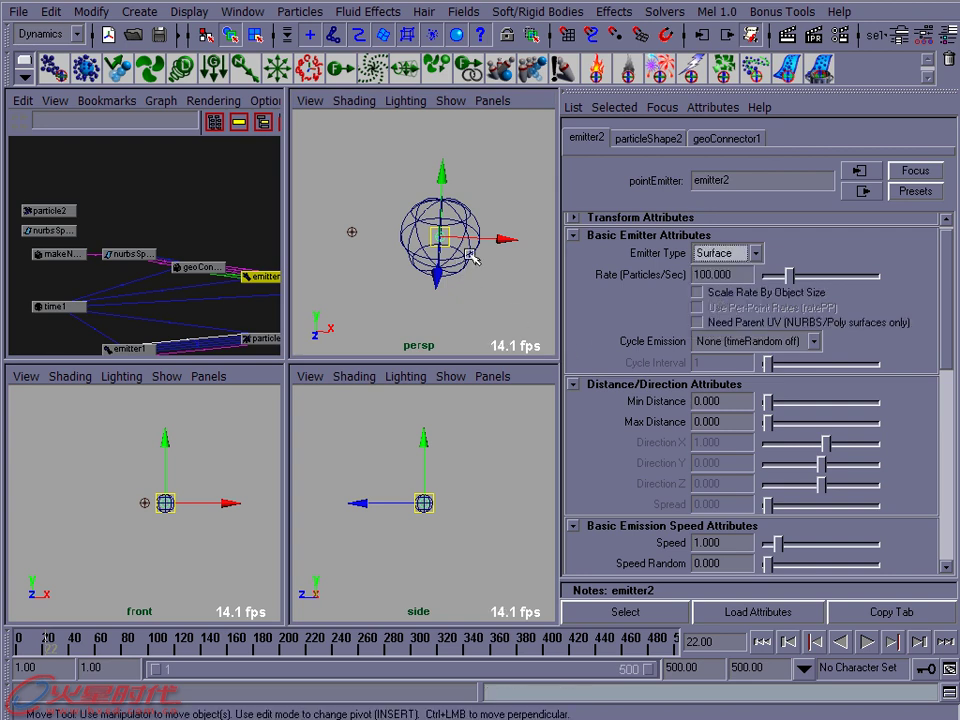
Play to frame 41.5, select the sphere and maximise the Hypergraph
left_click(508, 272)
key("alt+v")
key("Escape")
left_click_drag(348, 172, 455, 230)
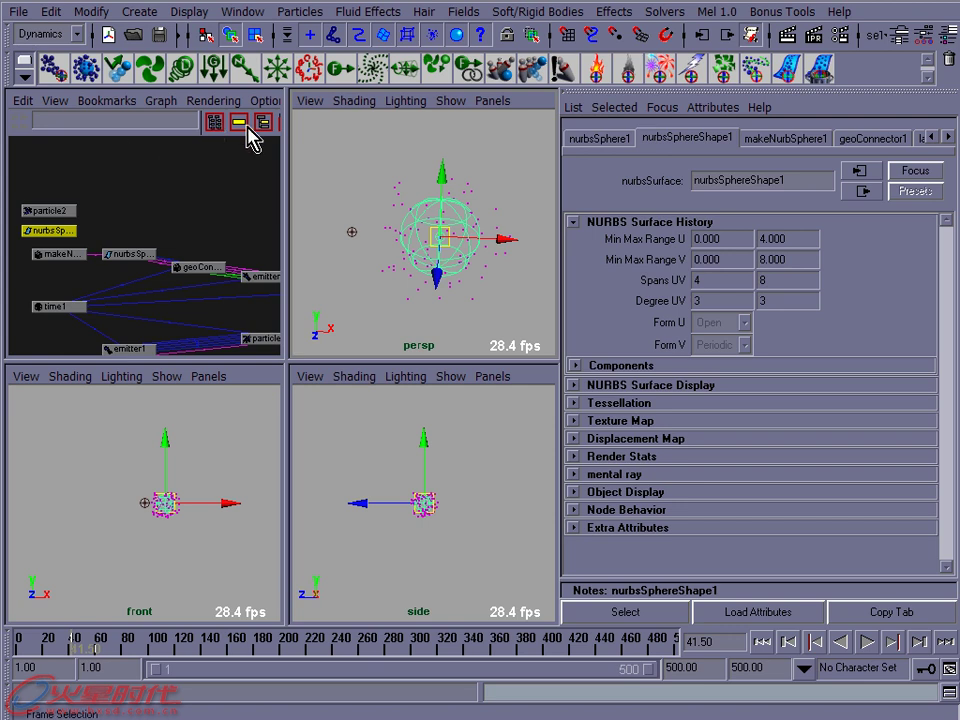
key("space")
Display nurbsSphere1's input and output connections in the Hypergraph and select the sphere node
left_click(344, 128)
key("alt+space")
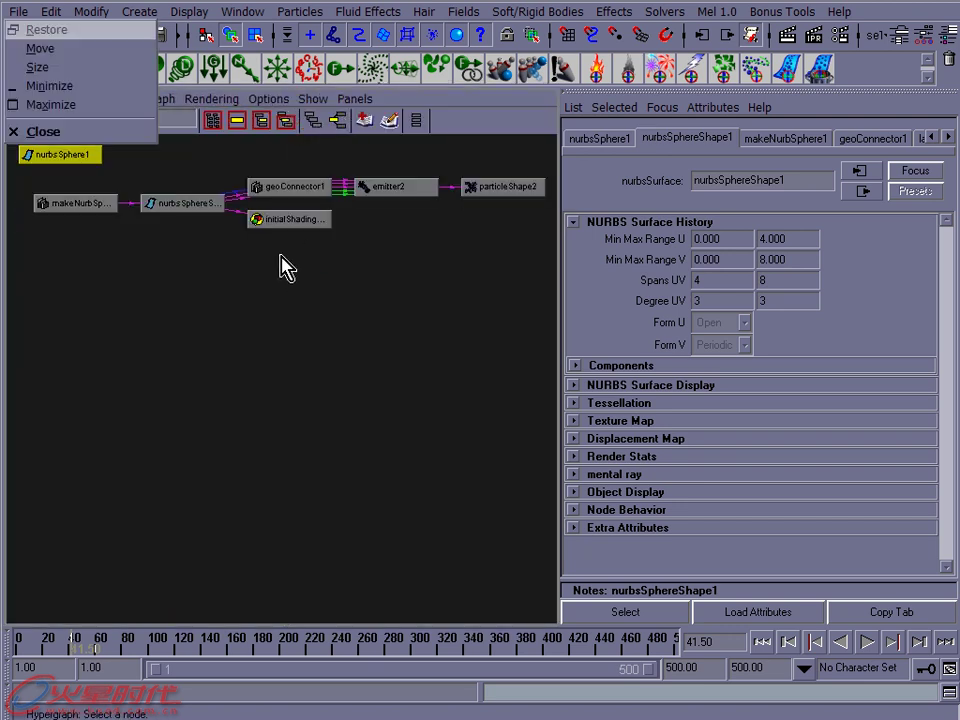
left_click(250, 325)
scroll(258, 343, "up", 2)
left_click_drag(128, 176, 110, 222)
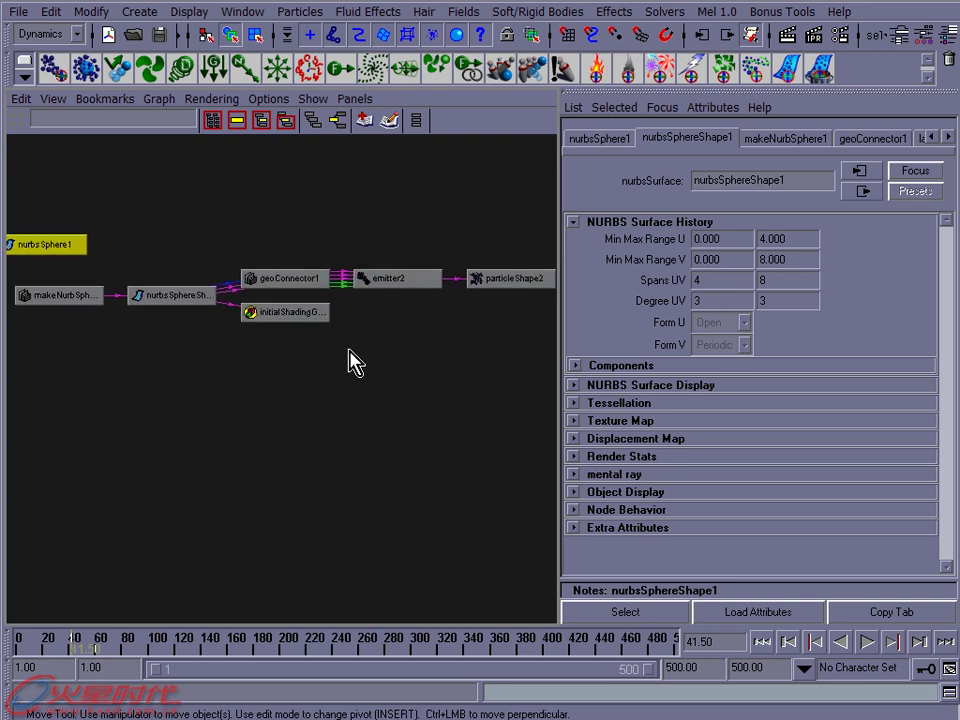
Move emitter2 and nurbsSphereShape1 to the top, and initialShadingGroup down and left
left_click(388, 288)
left_click_drag(378, 285, 388, 197)
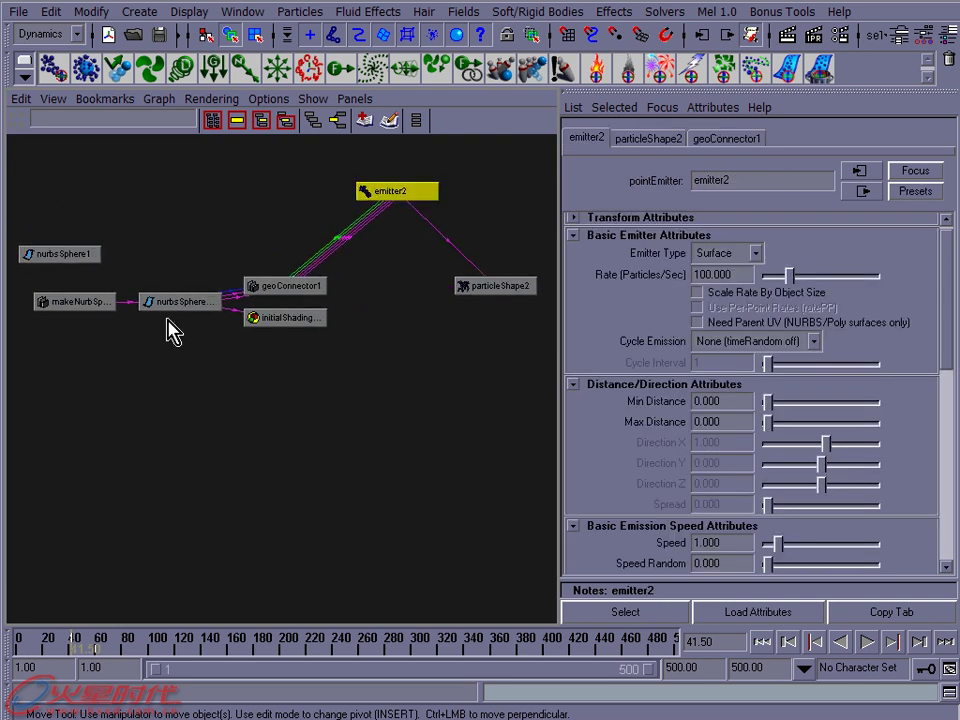
left_click_drag(172, 298, 182, 199)
left_click_drag(292, 318, 196, 410)
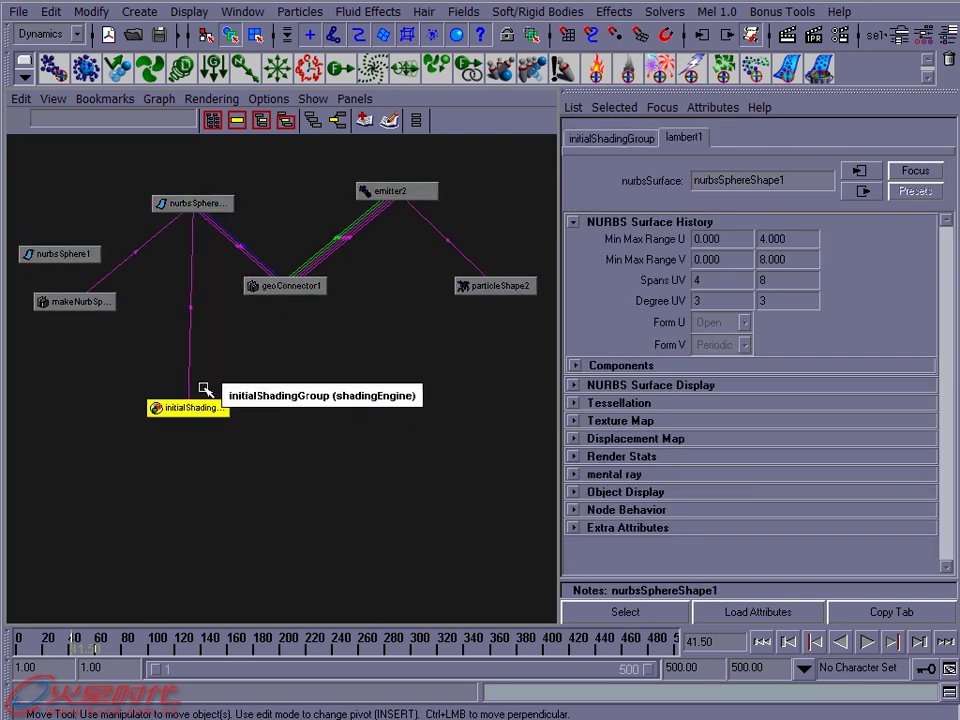